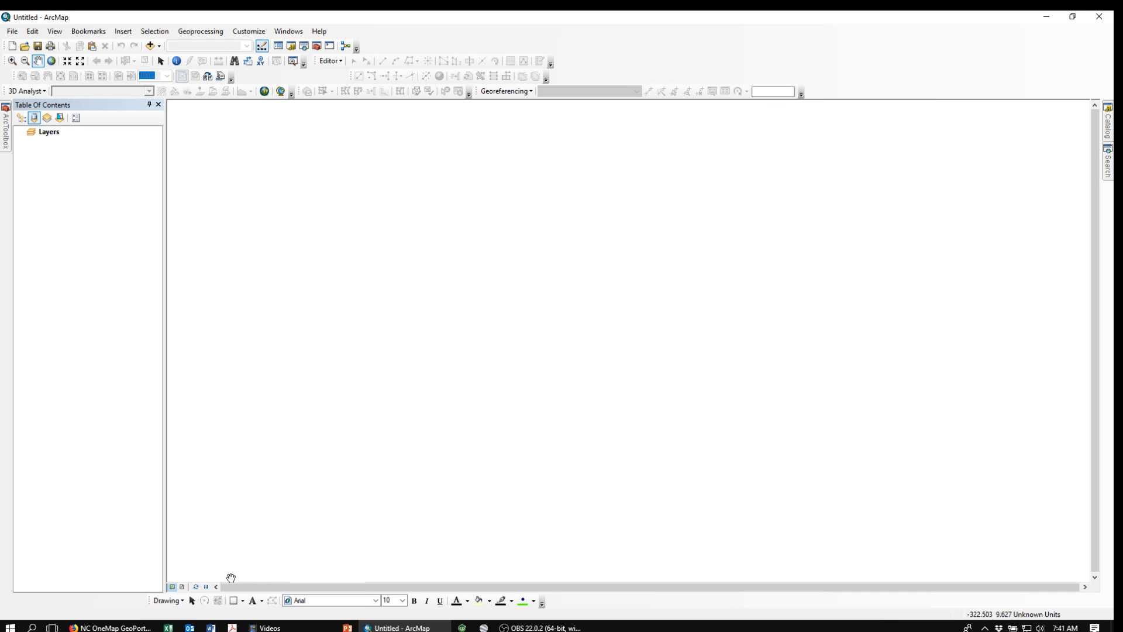
# Step: Switch to the browser and search the NC OneMap GeoSpatial Portal for concentrated animal feeding operations
pyautogui.moveTo(109, 628)
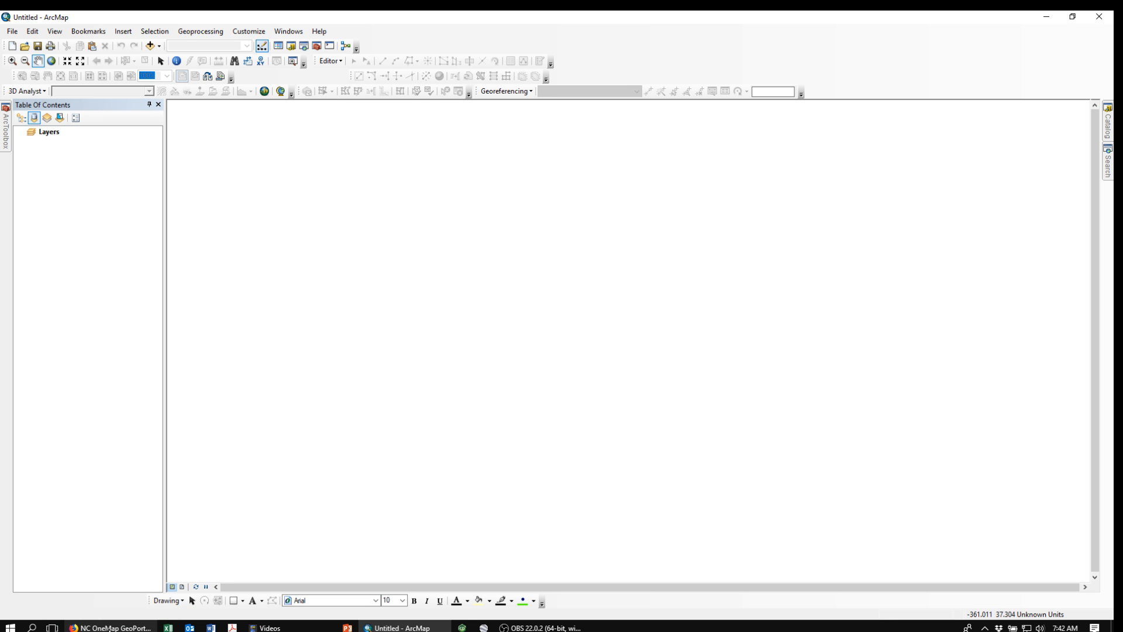
pyautogui.click(109, 629)
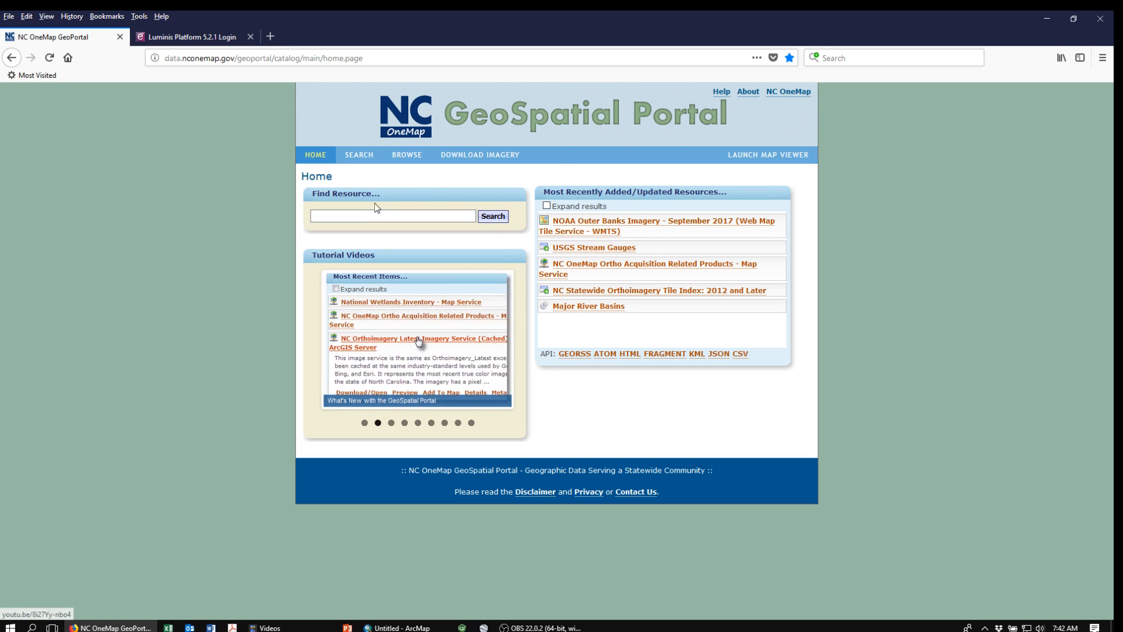
pyautogui.click(350, 214)
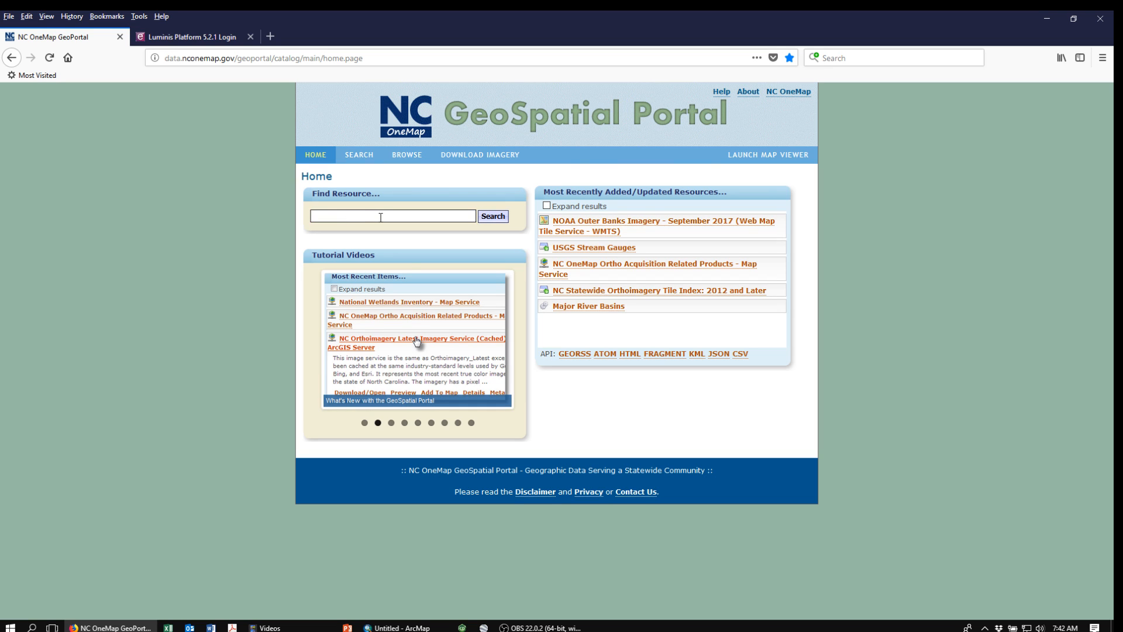
pyautogui.write('conc')
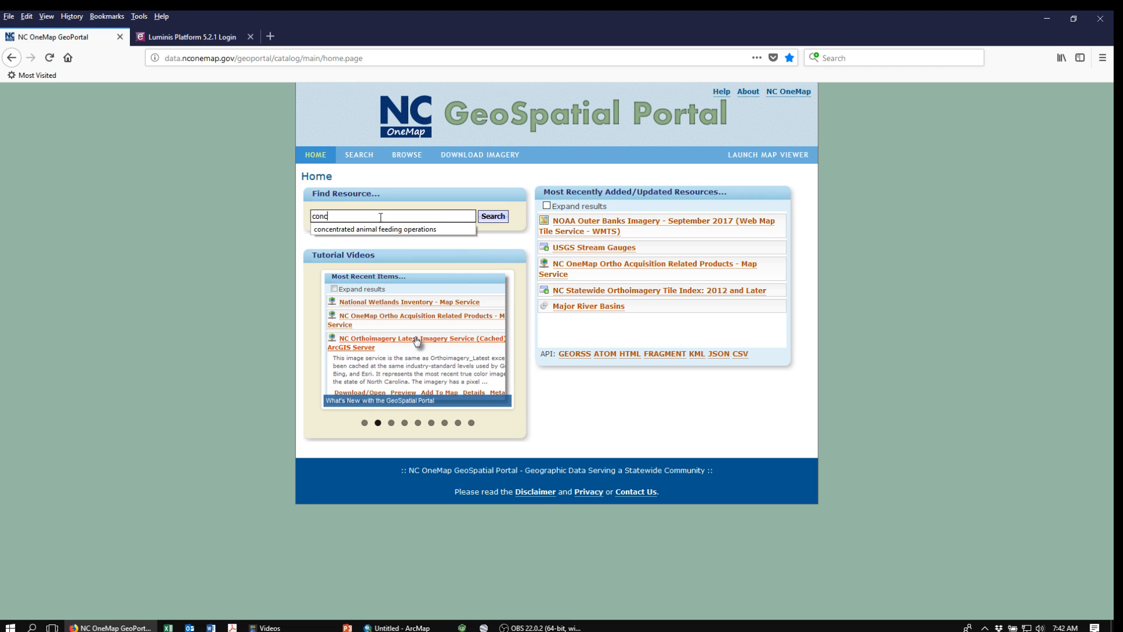
pyautogui.write('entrate')
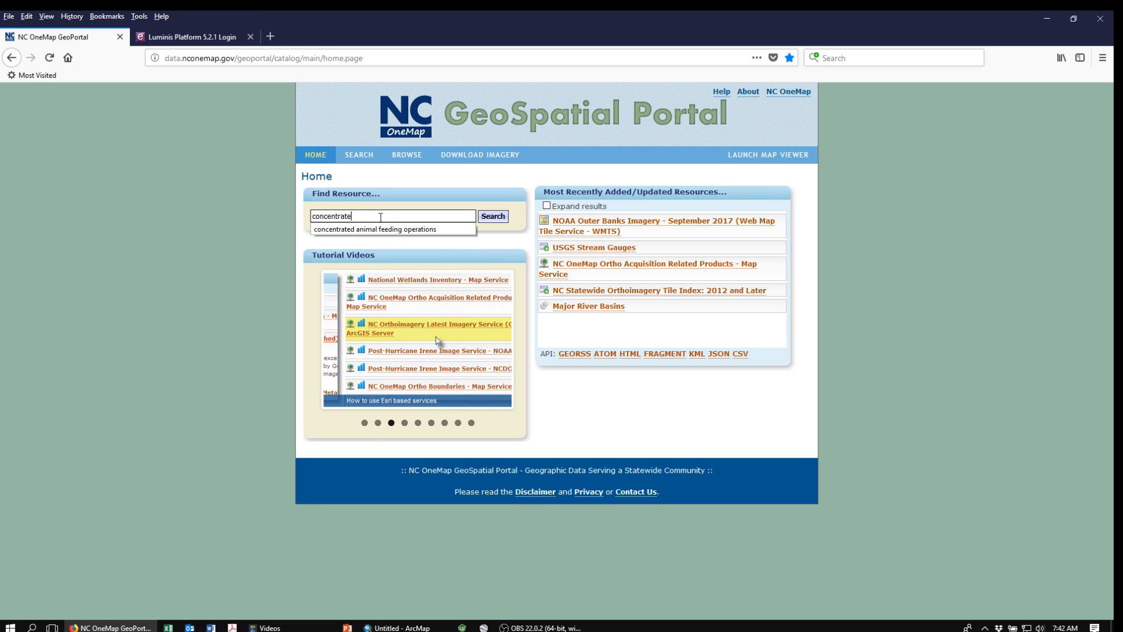
pyautogui.write('d animal')
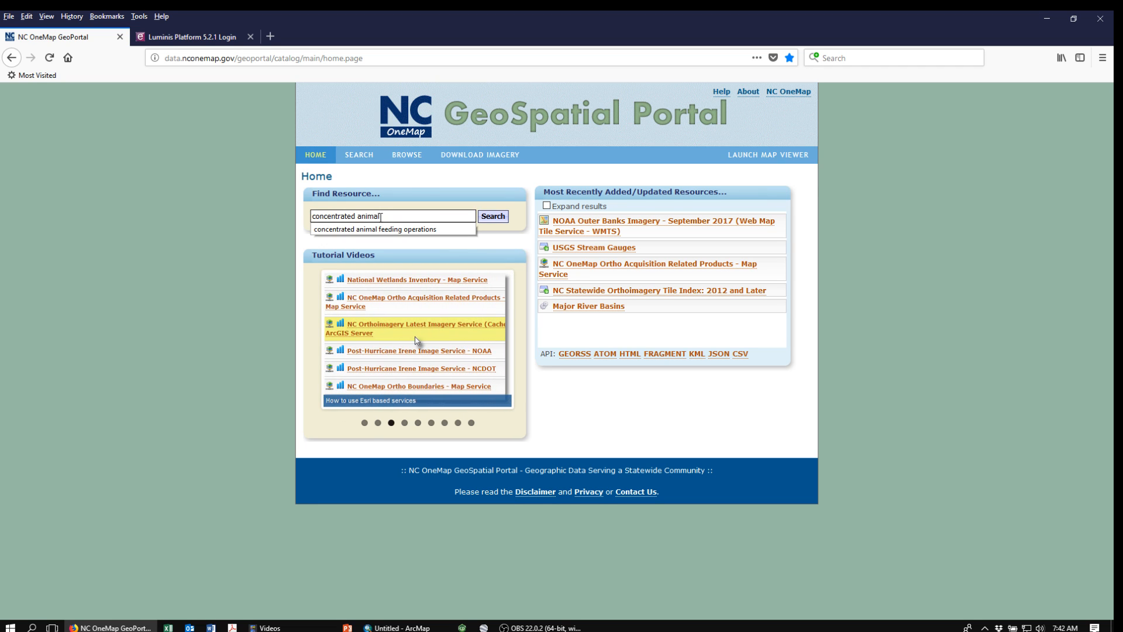
pyautogui.write(' feeding operations')
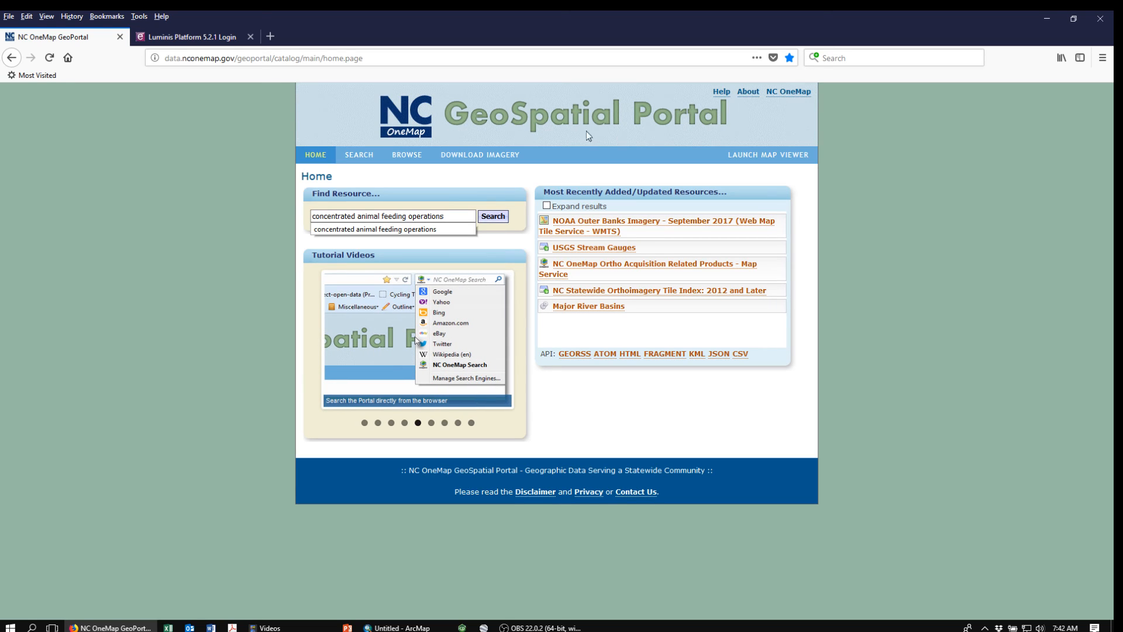
pyautogui.click(496, 218)
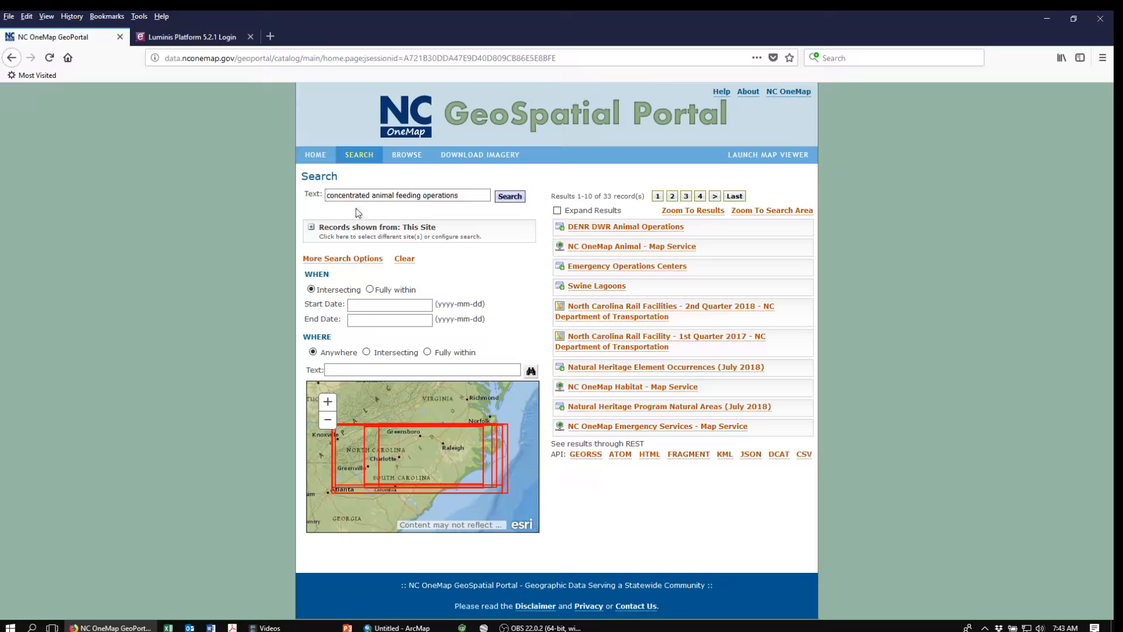
# Step: Expand the DENR DWR Animal Operations result to read its description, then close the browser
pyautogui.click(452, 196)
pyautogui.click(631, 232)
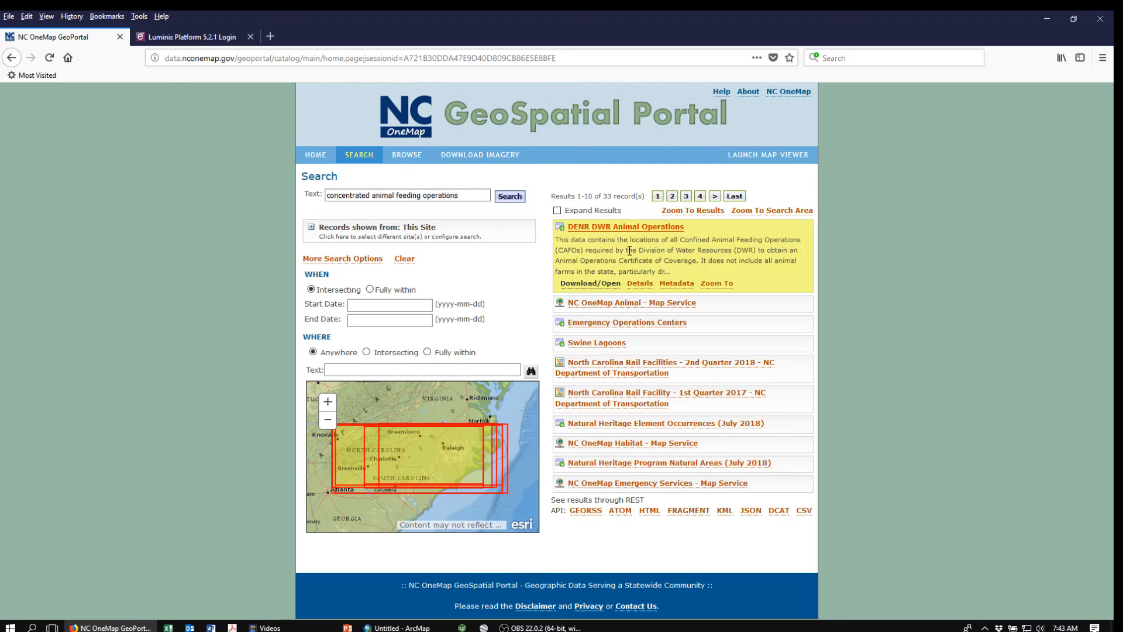
pyautogui.click(1100, 22)
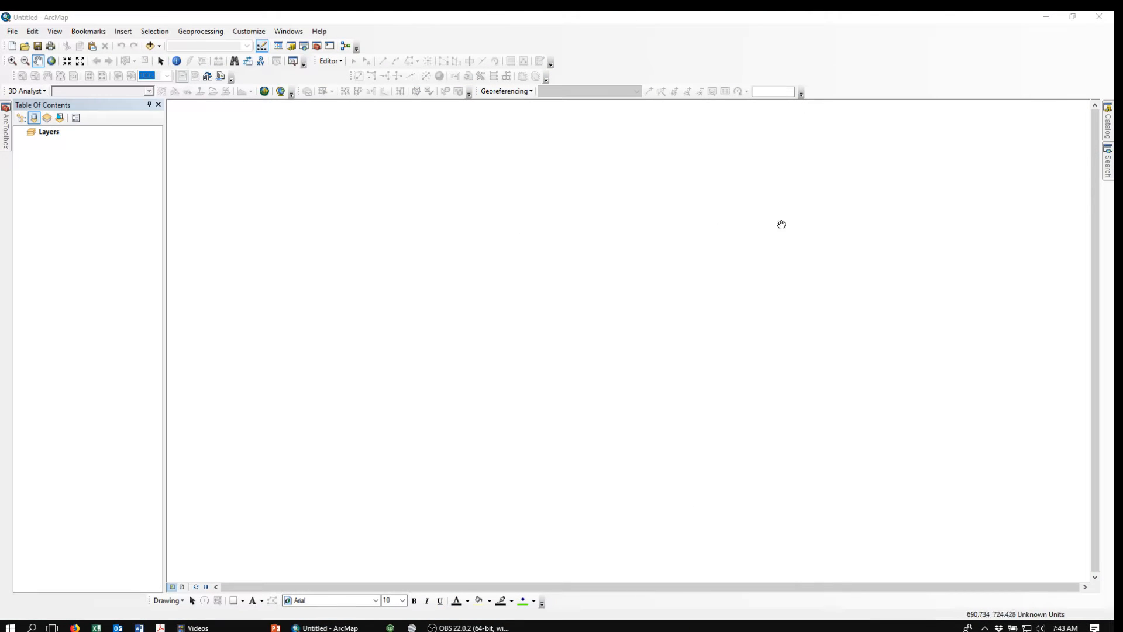
# Step: Add BoundaryCountyPolygon.shp from the CAFOs North Carolina CountyBoundary_SHP folder to the map
pyautogui.click(1109, 130)
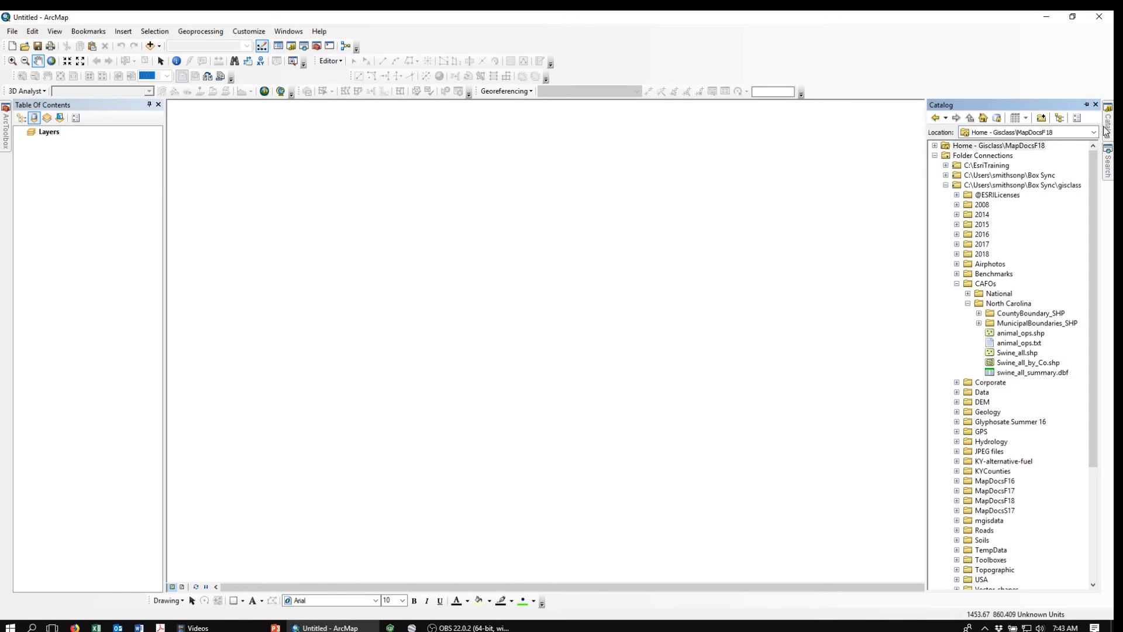
pyautogui.click(979, 314)
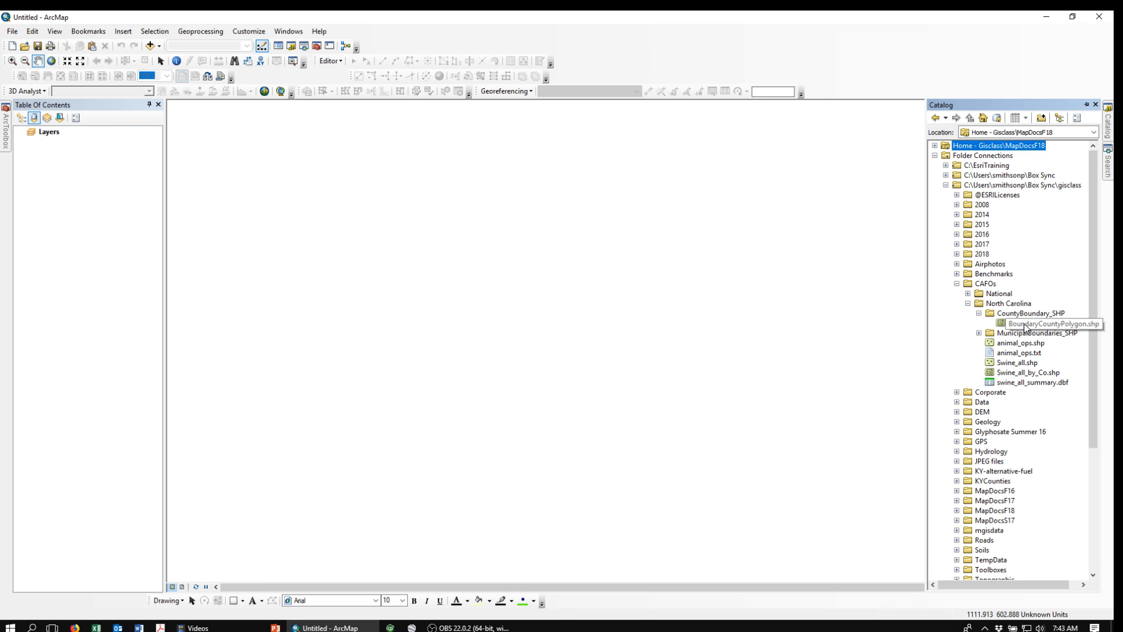
pyautogui.moveTo(1019, 324); pyautogui.dragTo(638, 323)
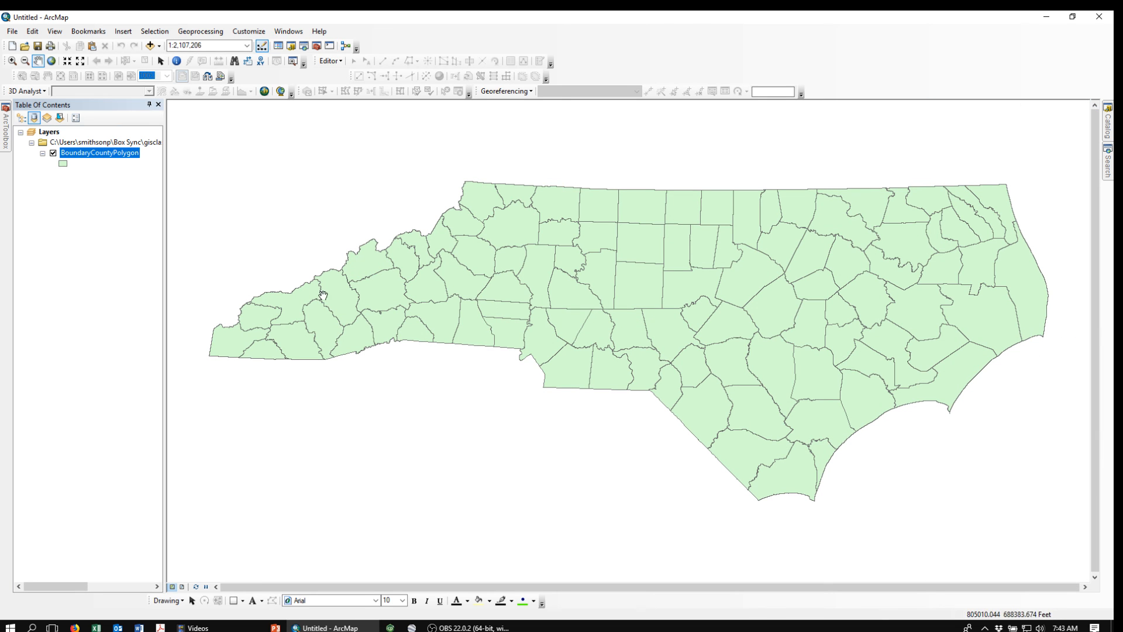
# Step: Change the county polygon symbol to Hollow
pyautogui.click(63, 163)
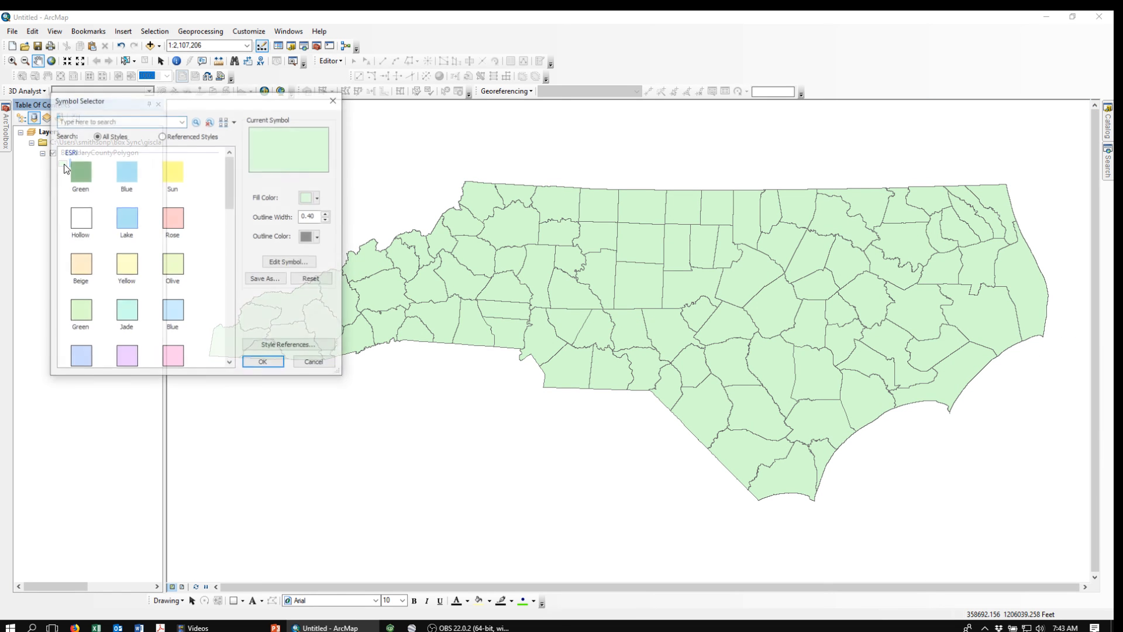
pyautogui.doubleClick(85, 223)
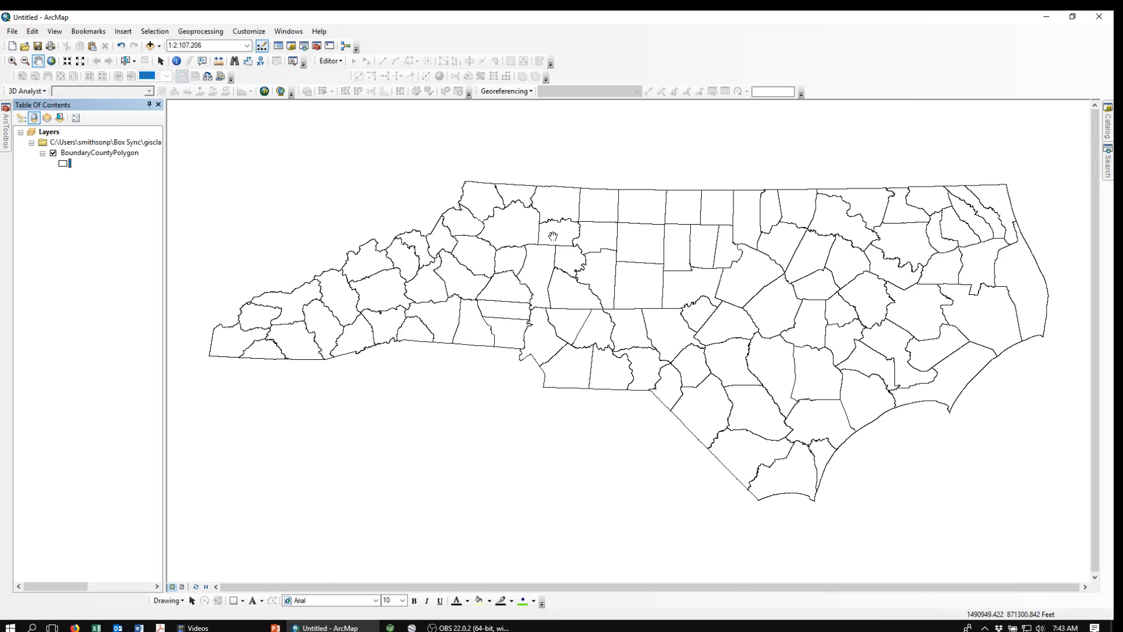
# Step: Open the data frame properties to check the coordinate system, then cancel
pyautogui.rightClick(239, 182)
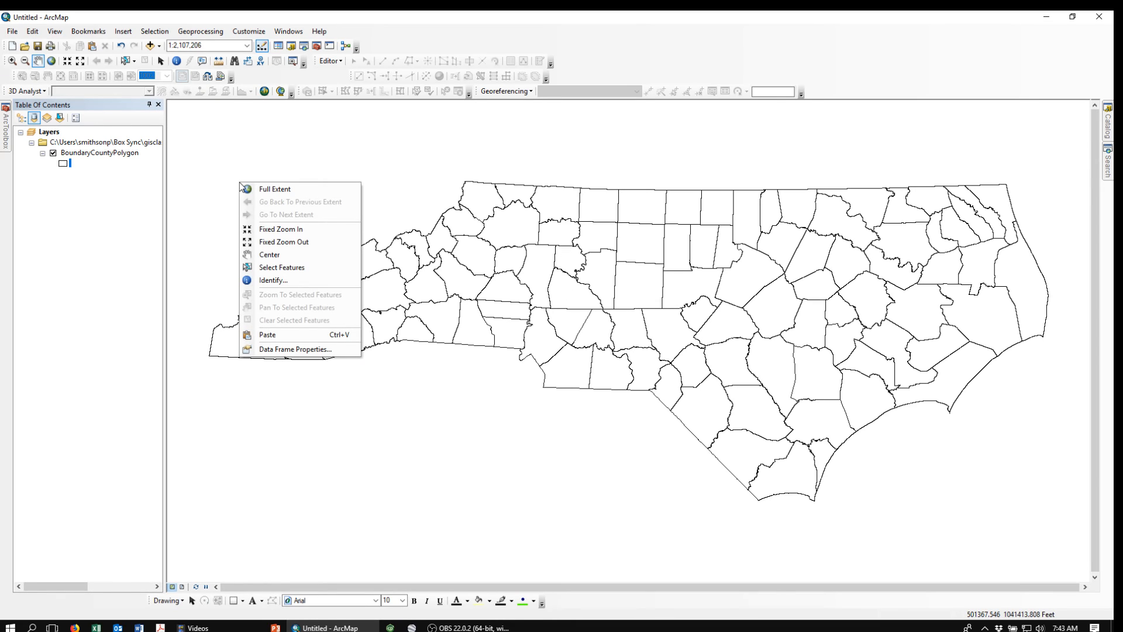
pyautogui.click(267, 350)
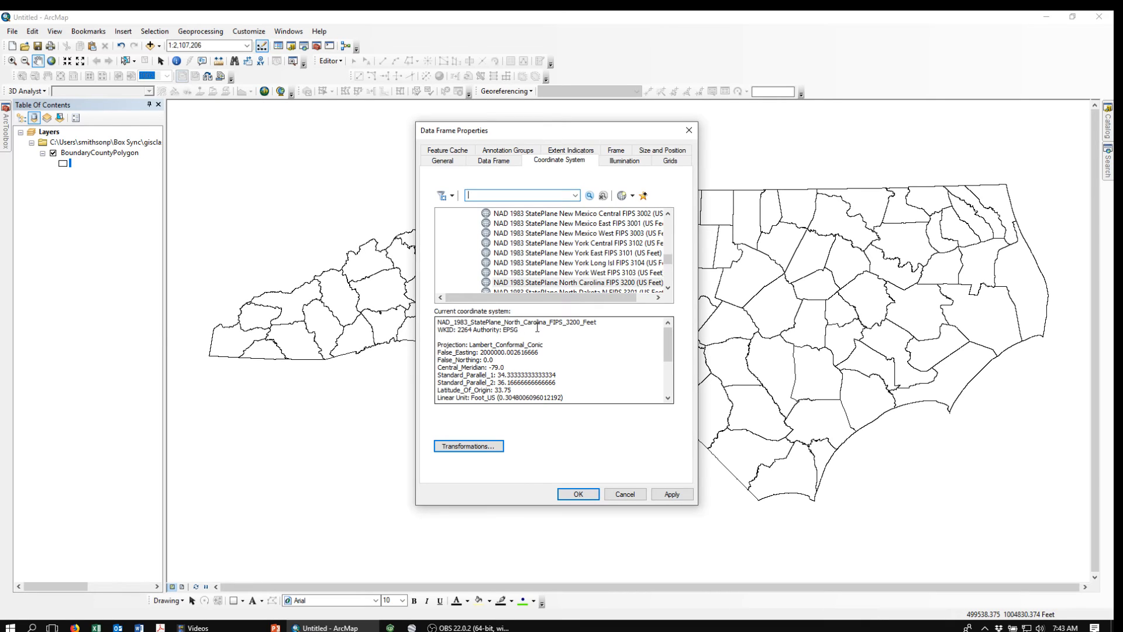
pyautogui.click(625, 497)
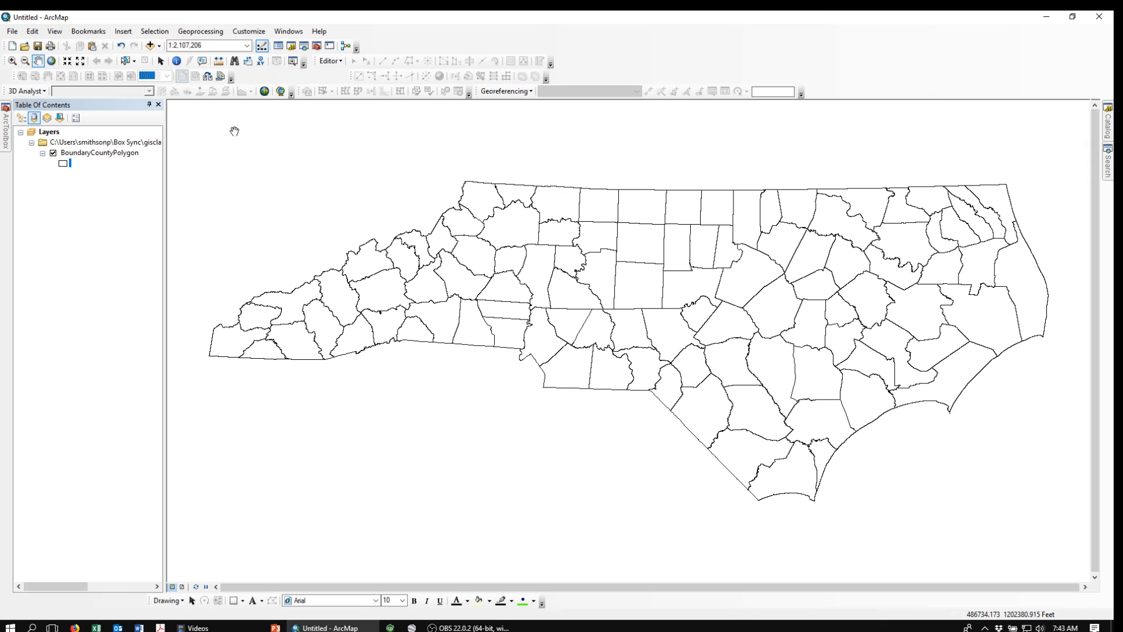
# Step: Add animal_ops.shp from the North Carolina CAFOs folder to the map
pyautogui.click(161, 61)
pyautogui.click(1112, 132)
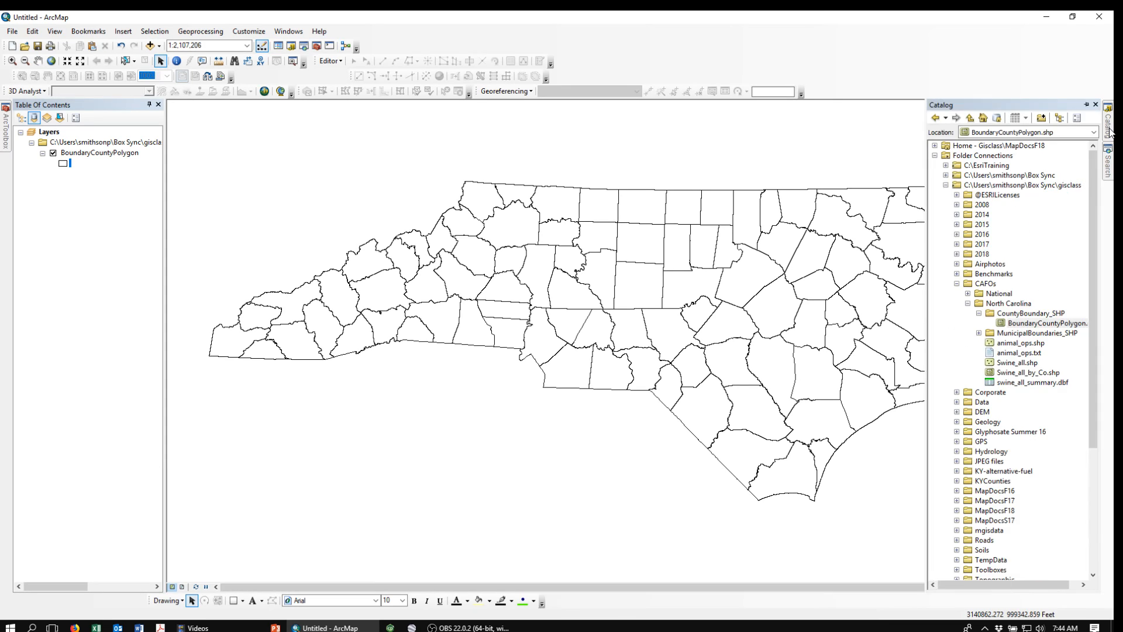
pyautogui.click(1009, 345)
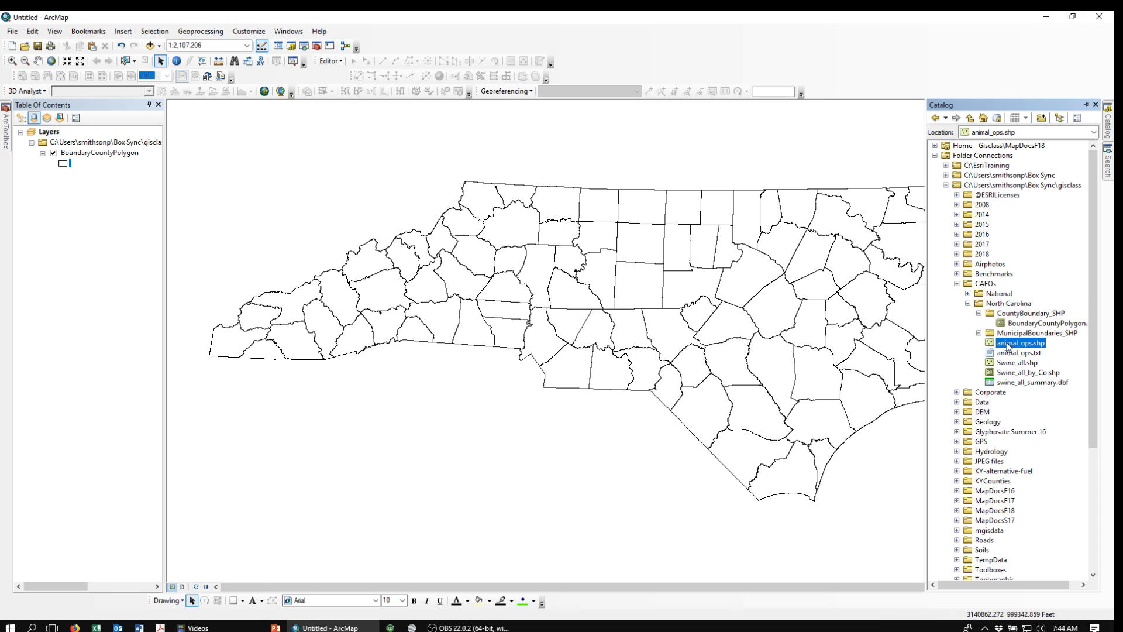
pyautogui.moveTo(1008, 345); pyautogui.dragTo(714, 331)
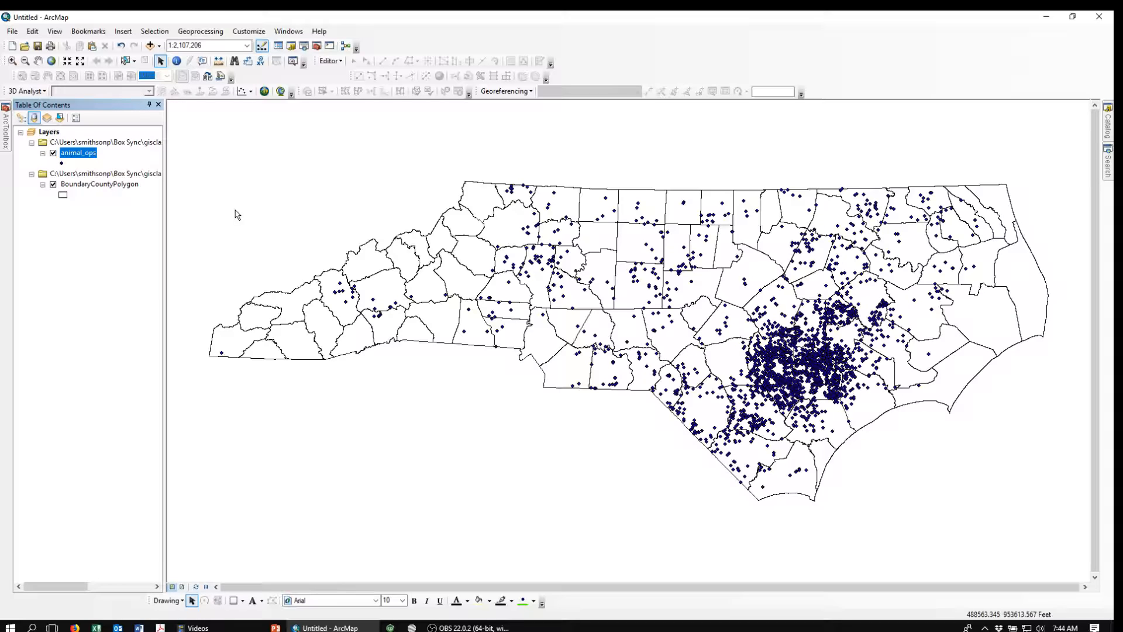
# Step: Open the animal_ops attribute table, browse its columns and records, then close it
pyautogui.rightClick(73, 156)
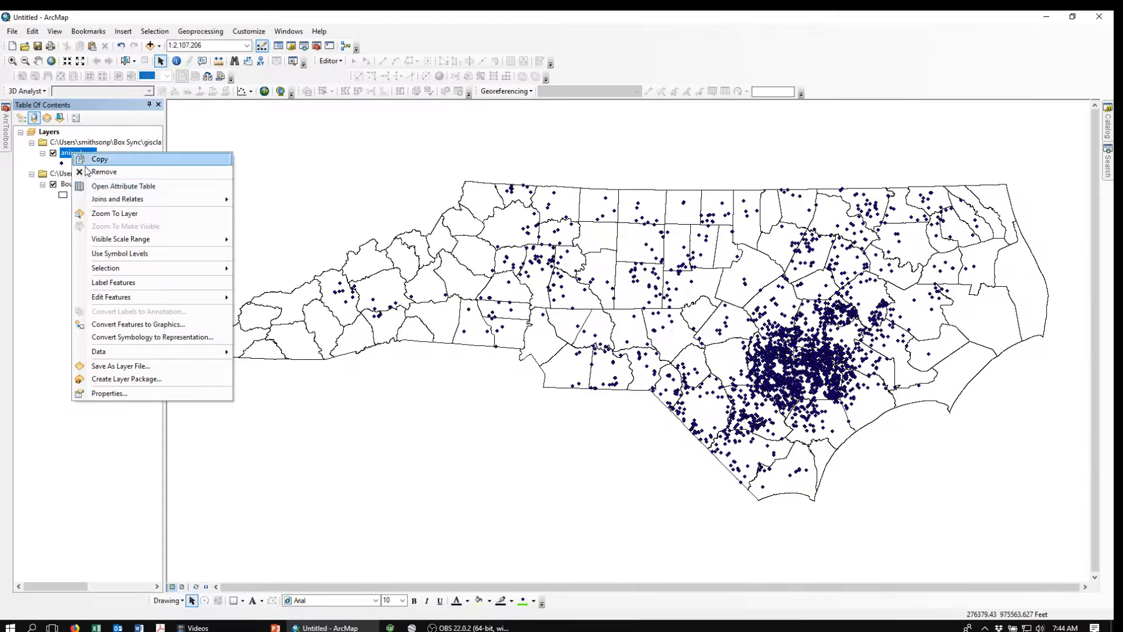
pyautogui.click(94, 187)
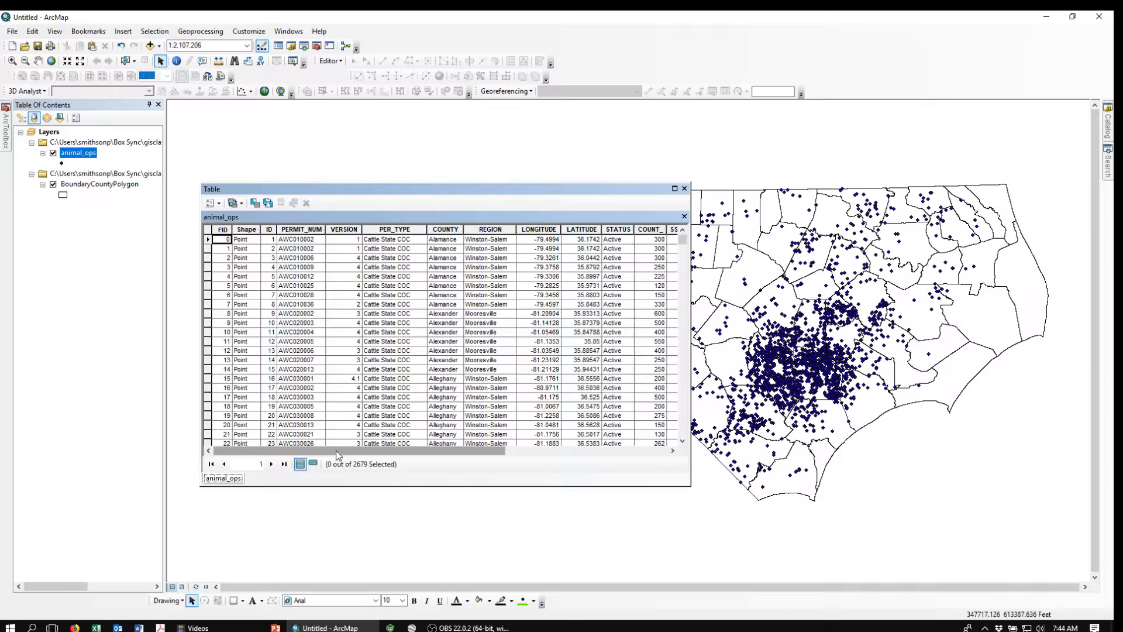
pyautogui.moveTo(338, 455); pyautogui.dragTo(624, 463)
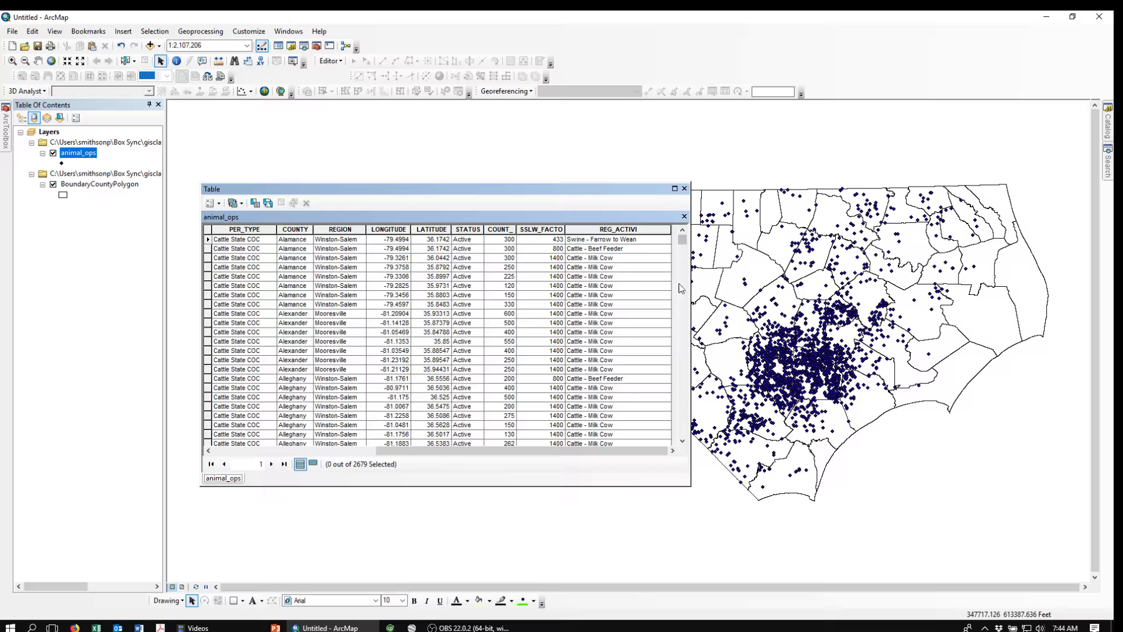
pyautogui.moveTo(682, 241); pyautogui.dragTo(699, 292)
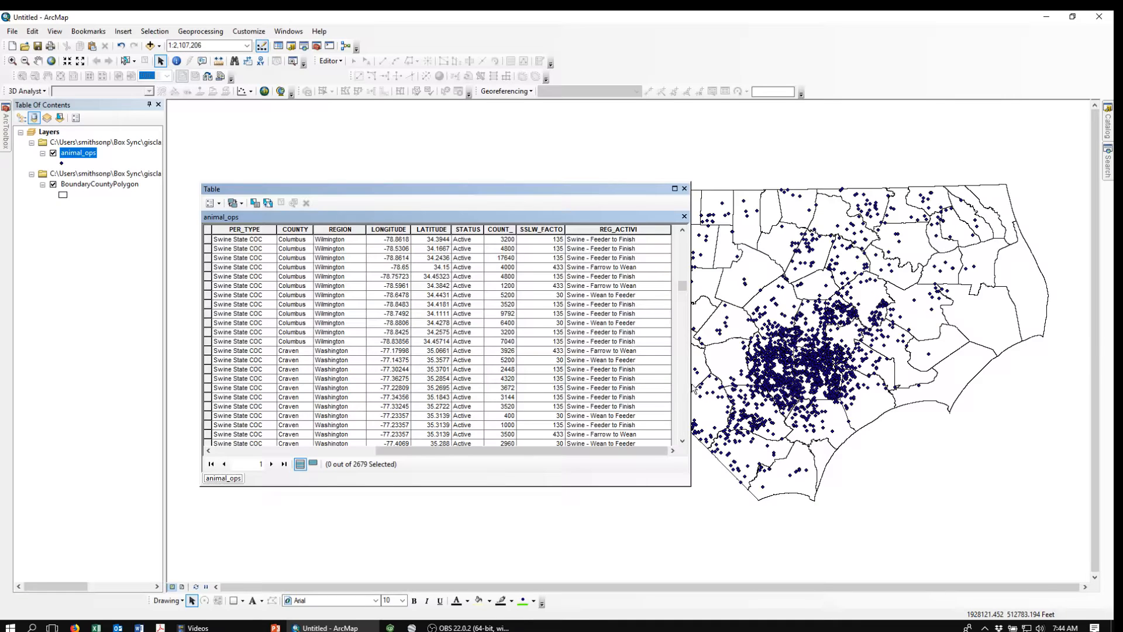
pyautogui.click(685, 189)
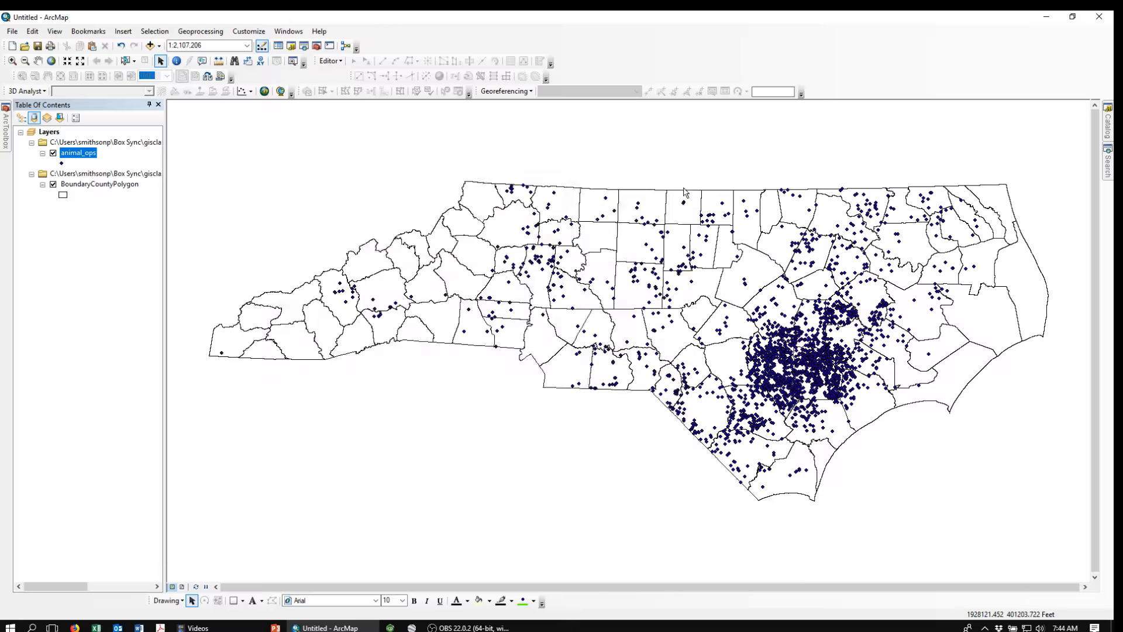
# Step: Open Select By Attributes for animal_ops and build the query "REG_ACTIVI" LIKE 'Swine - Farrow to Feeder'
pyautogui.click(154, 33)
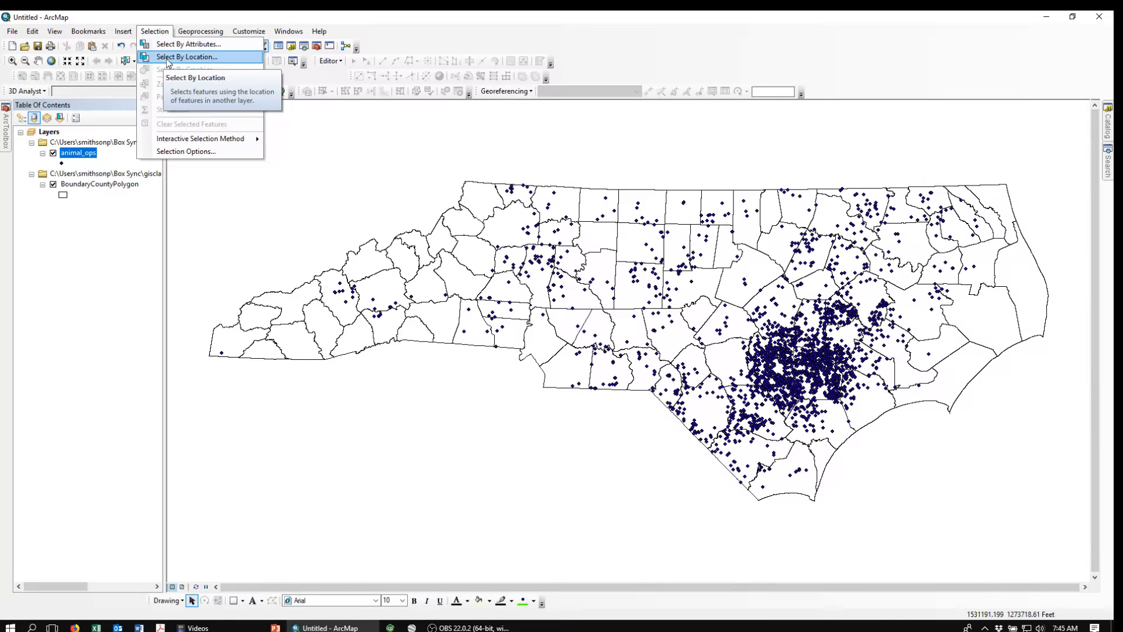
pyautogui.click(174, 45)
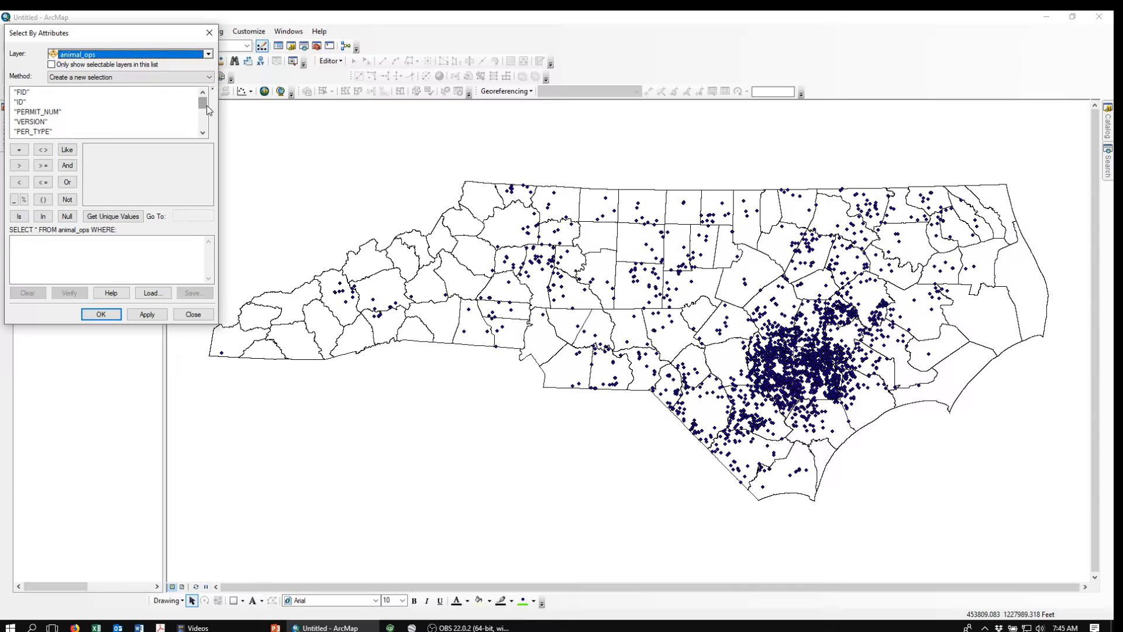
pyautogui.scroll(-3, 206, 106)
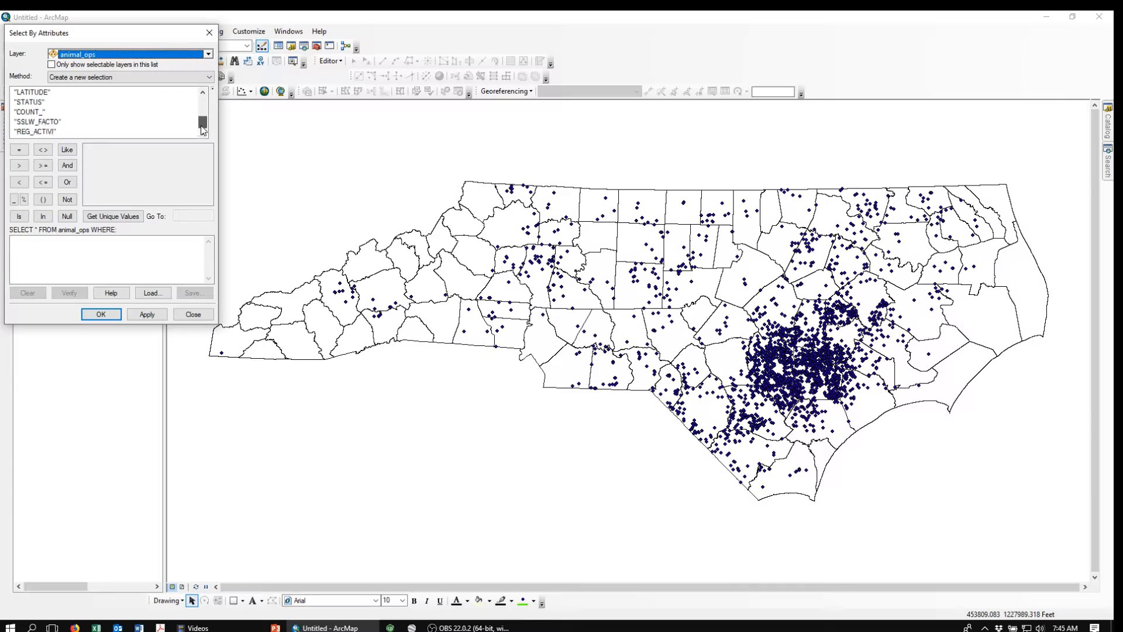
pyautogui.doubleClick(38, 133)
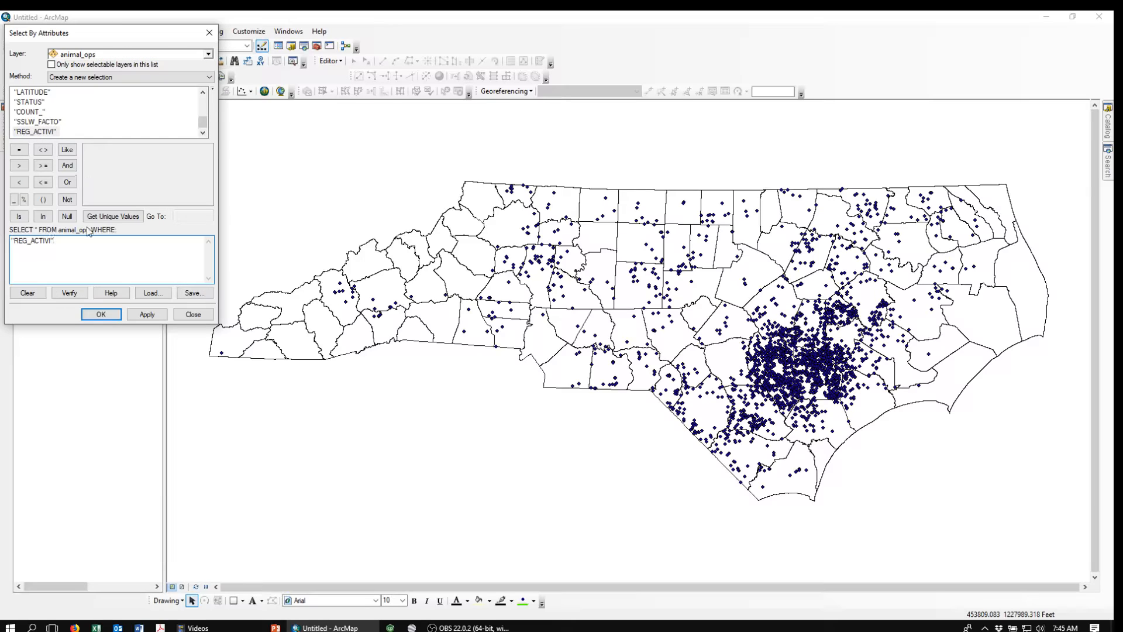
pyautogui.click(68, 149)
pyautogui.click(112, 217)
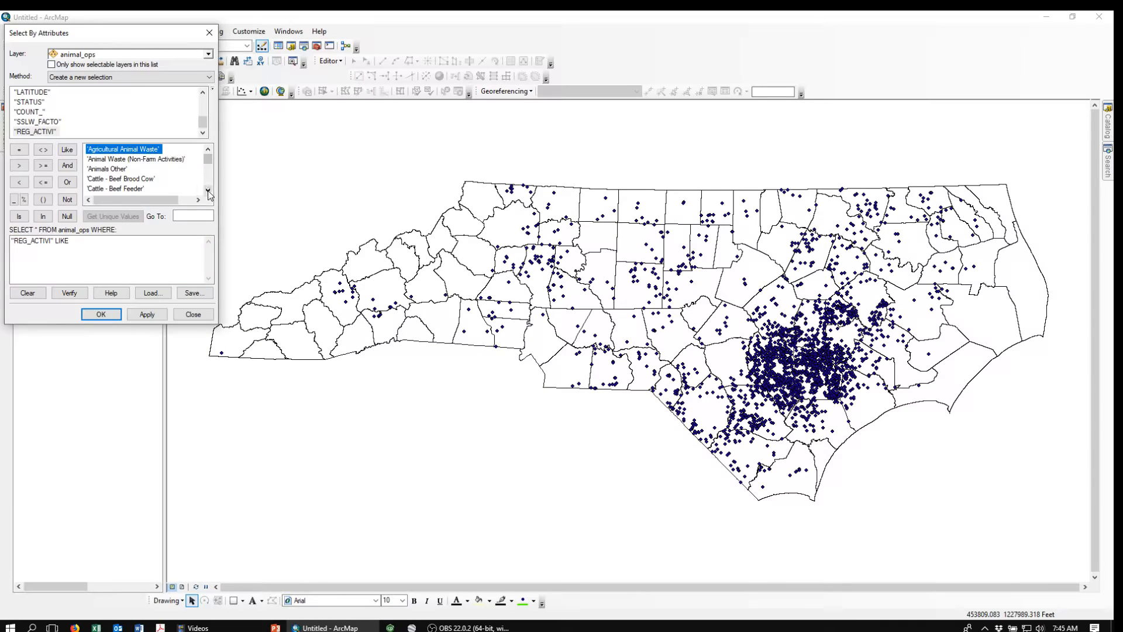
pyautogui.click(209, 190)
pyautogui.click(208, 190)
pyautogui.click(208, 190)
pyautogui.click(208, 190)
pyautogui.click(208, 190)
pyautogui.click(208, 190)
pyautogui.click(209, 191)
pyautogui.click(208, 190)
pyautogui.click(209, 190)
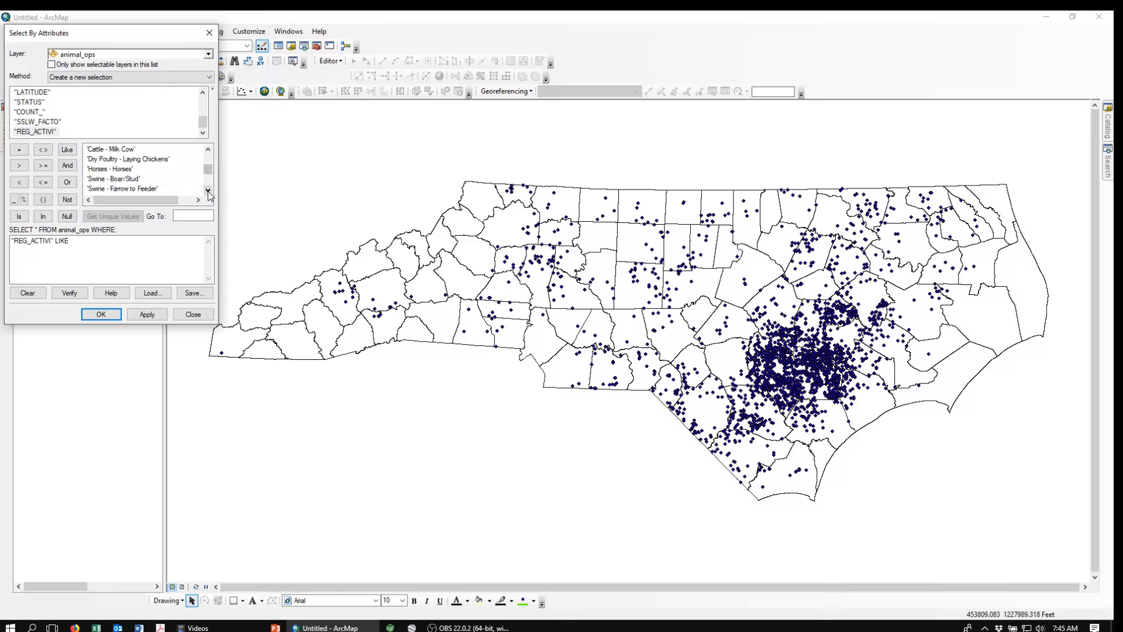
pyautogui.click(208, 190)
pyautogui.click(208, 190)
pyautogui.click(115, 170)
pyautogui.doubleClick(115, 170)
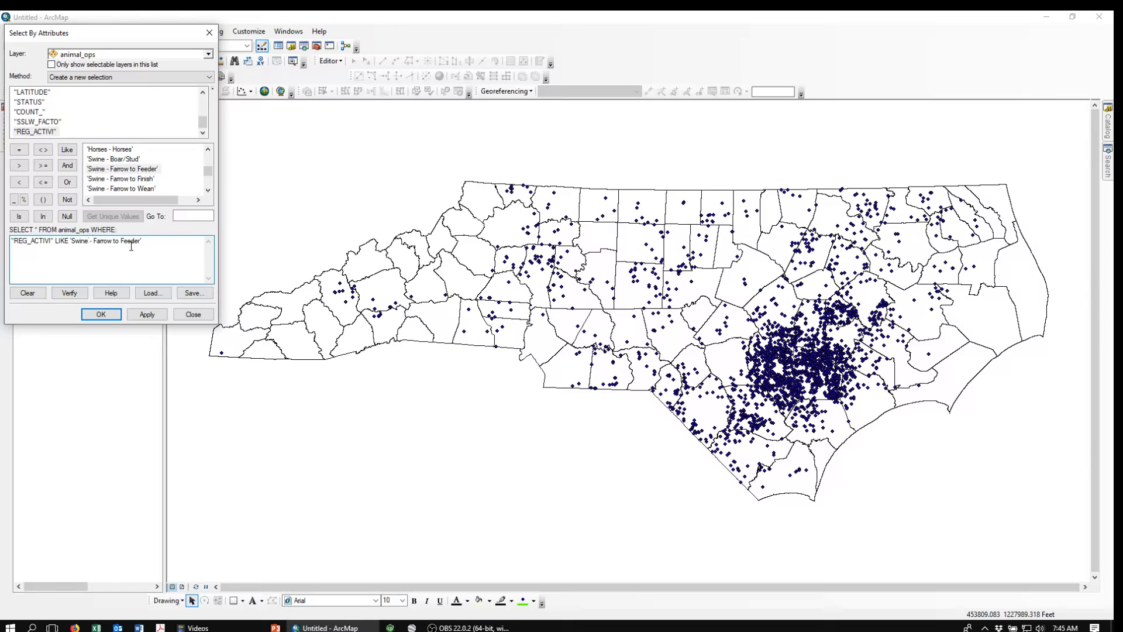
# Step: Turn the value into a Swine wildcard pattern using % and run the selection
pyautogui.write('%')
pyautogui.press('Delete')
pyautogui.press('Delete')
pyautogui.press('Delete')
pyautogui.press('Delete')
pyautogui.press('Delete')
pyautogui.press('Delete')
pyautogui.press('Delete')
pyautogui.press('Delete')
pyautogui.press('Delete')
pyautogui.press('Delete')
pyautogui.press('Delete')
pyautogui.press('Delete')
pyautogui.press('Delete')
pyautogui.click(103, 313)
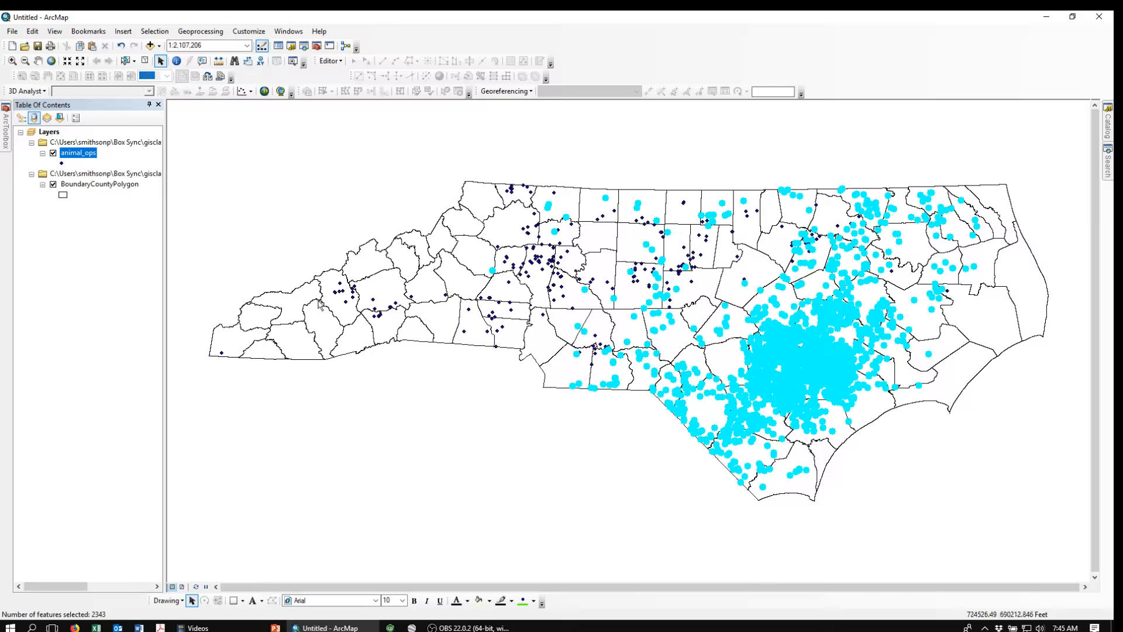
# Step: Export the selected animal_ops features to swine_all_03.shp in the CAFOs_NC folder and add it to the map
pyautogui.rightClick(74, 155)
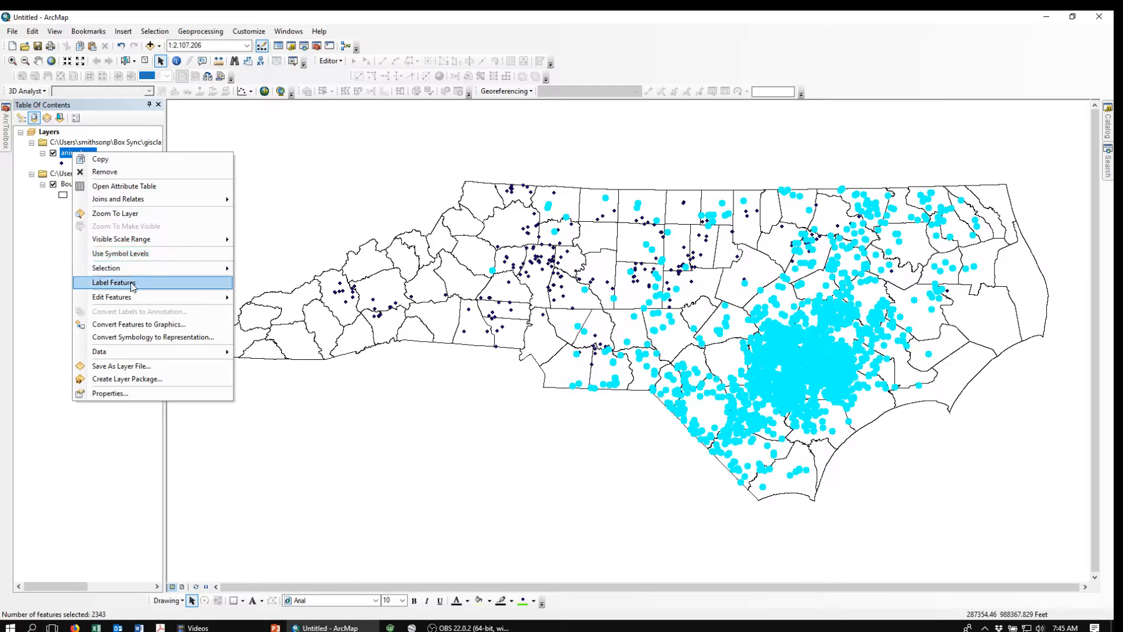
pyautogui.moveTo(108, 354)
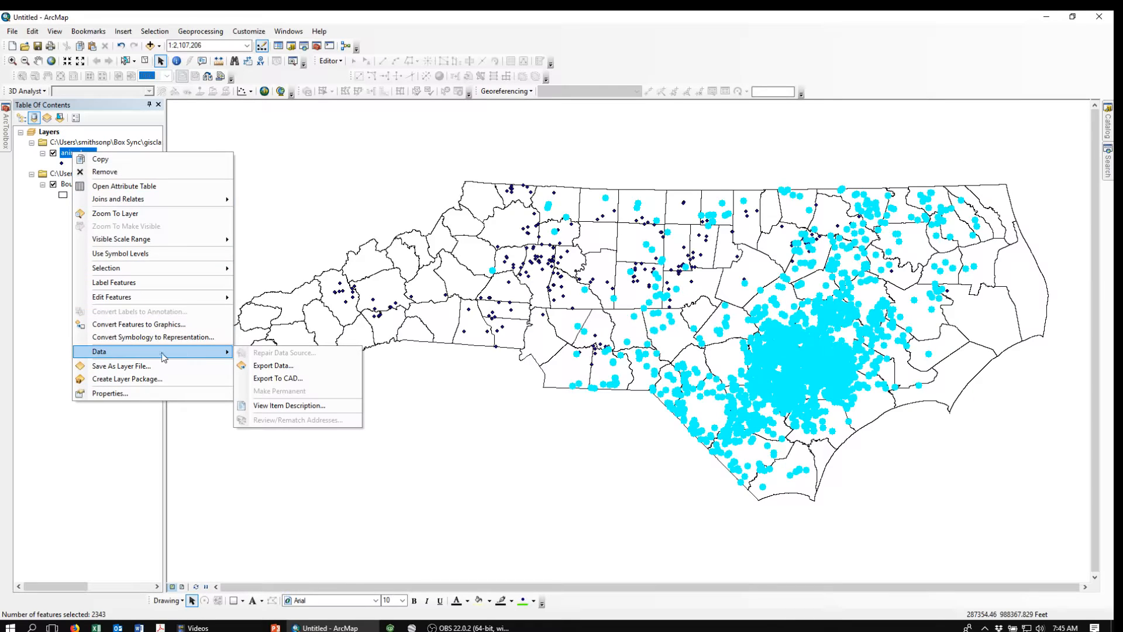
pyautogui.click(286, 369)
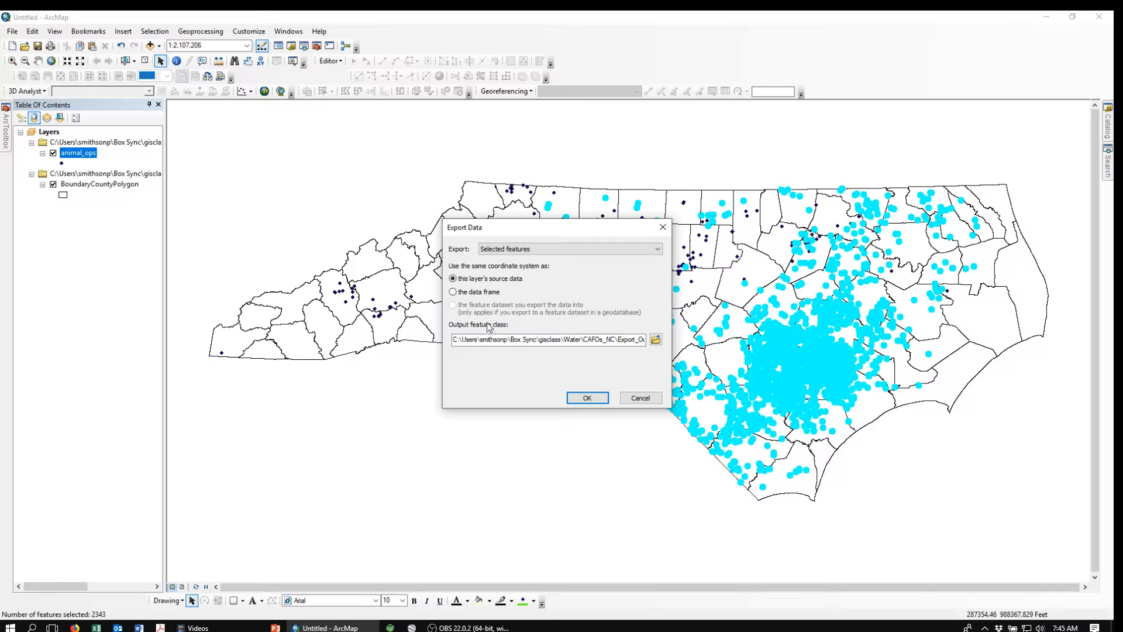
pyautogui.click(655, 339)
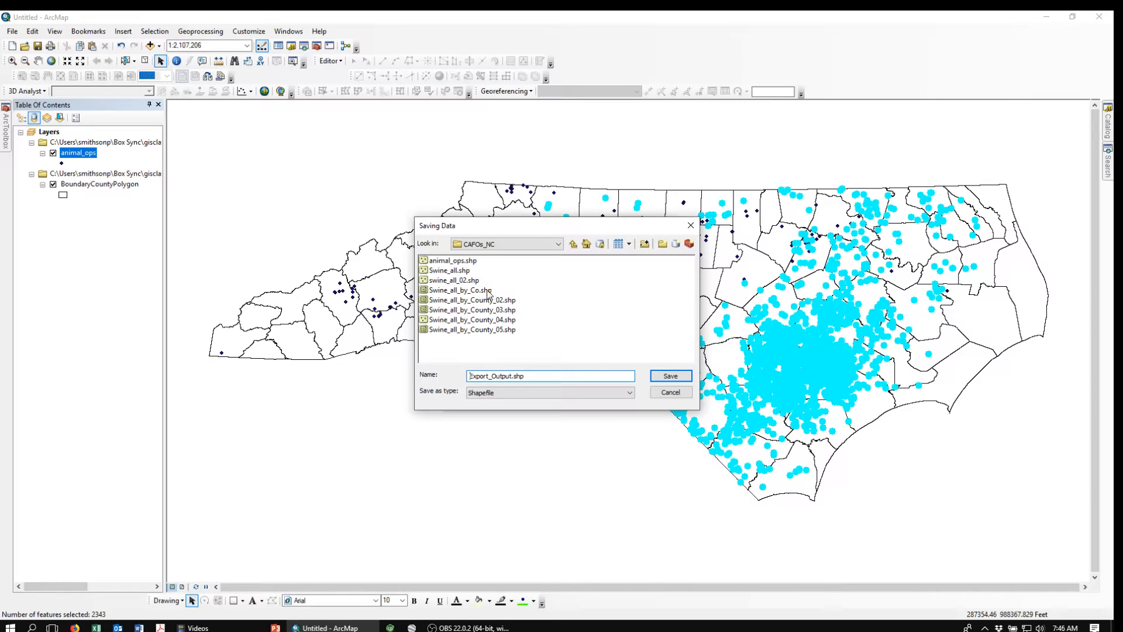
pyautogui.click(450, 281)
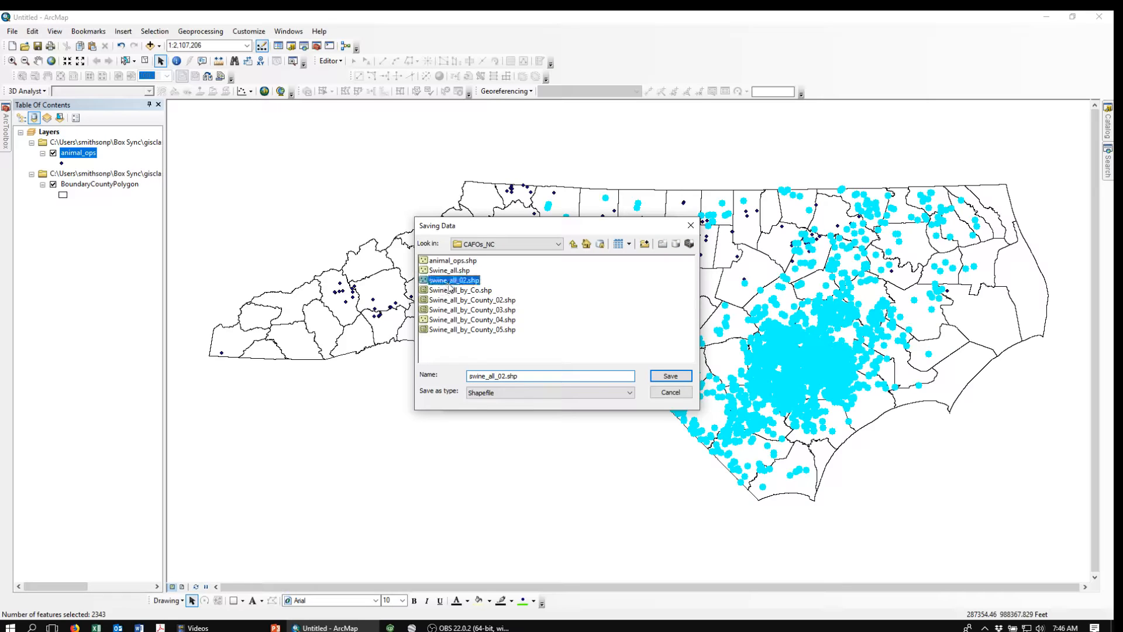
pyautogui.click(504, 376)
pyautogui.press('BackSpace')
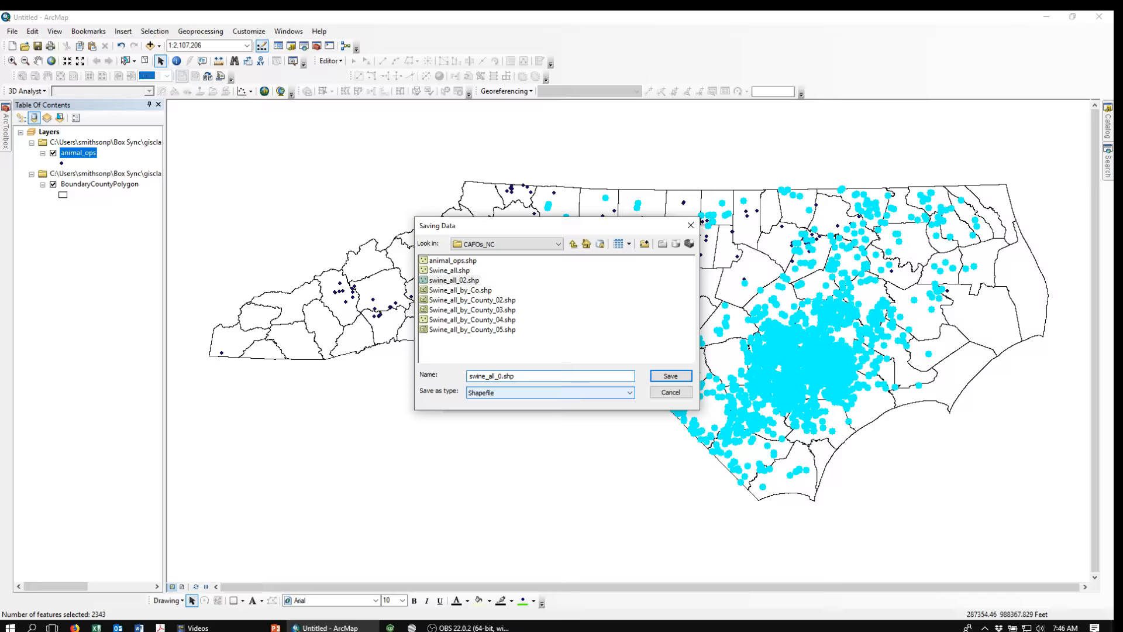
pyautogui.write('3')
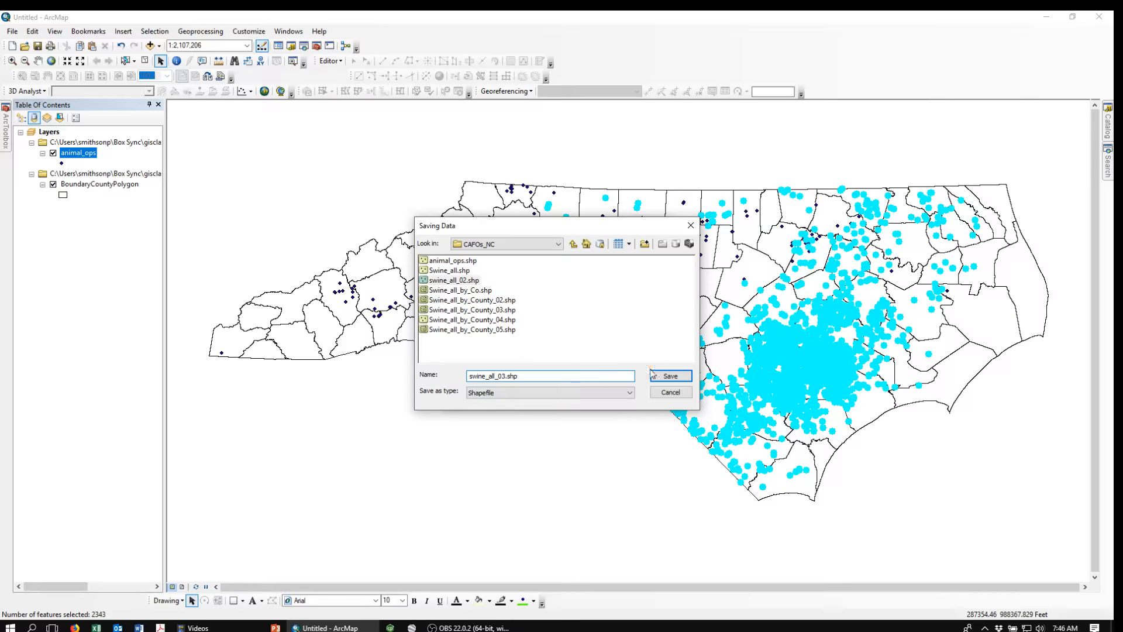
pyautogui.click(672, 377)
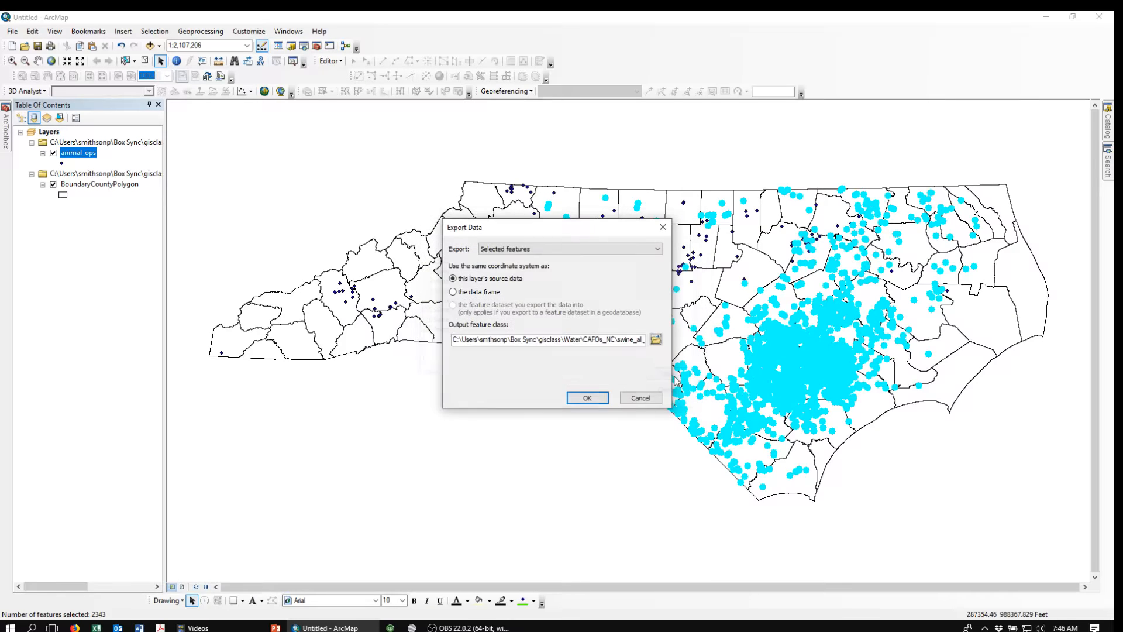
pyautogui.click(587, 398)
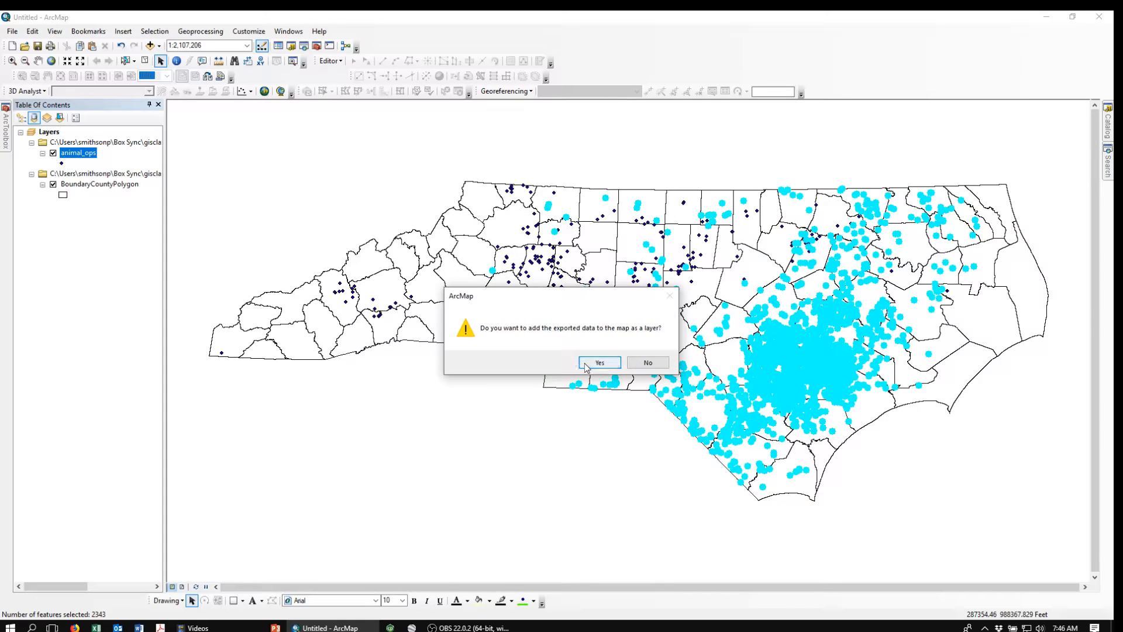
pyautogui.click(592, 363)
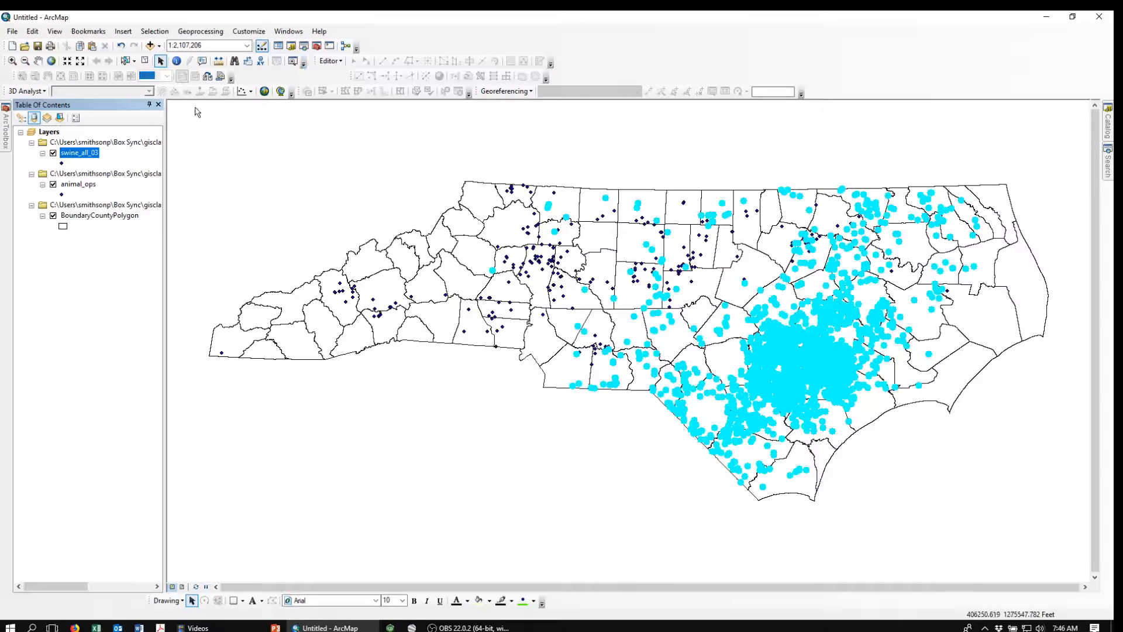
# Step: Clear the feature selection and turn off the animal_ops layer
pyautogui.click(145, 62)
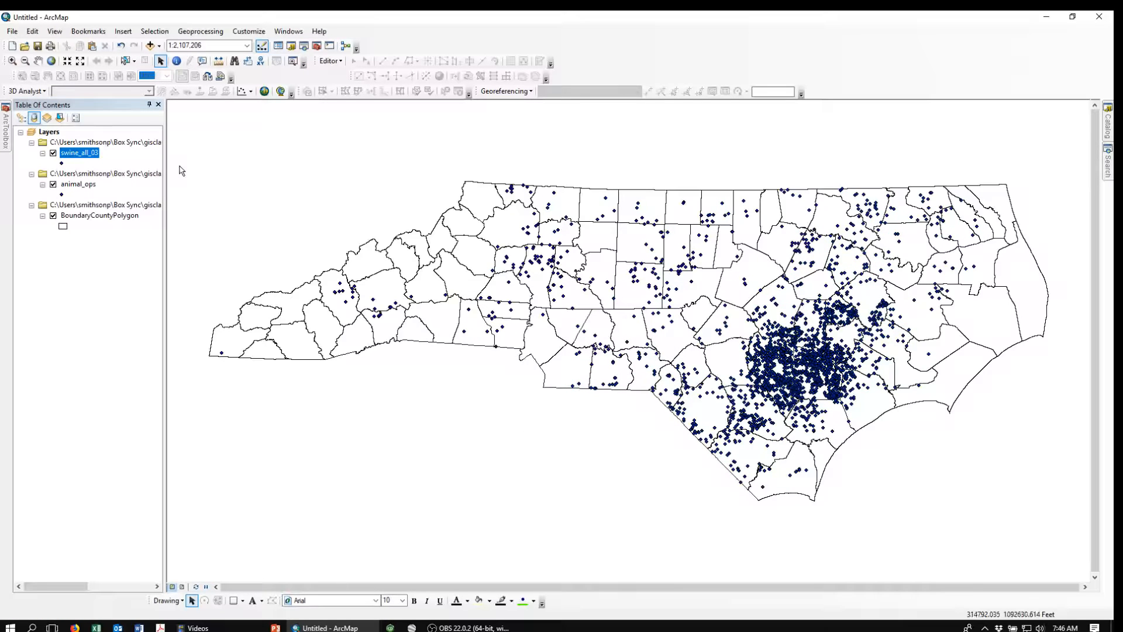
pyautogui.click(53, 184)
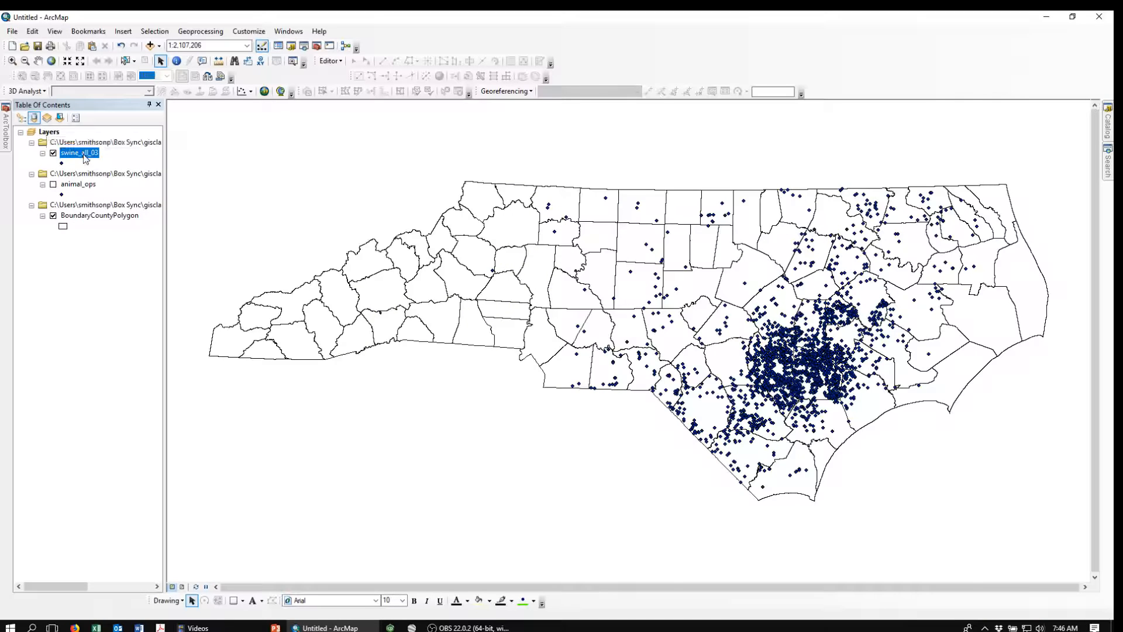
# Step: Symbolize swine_all_03 with the Cross 1 marker in red at size 8
pyautogui.click(61, 164)
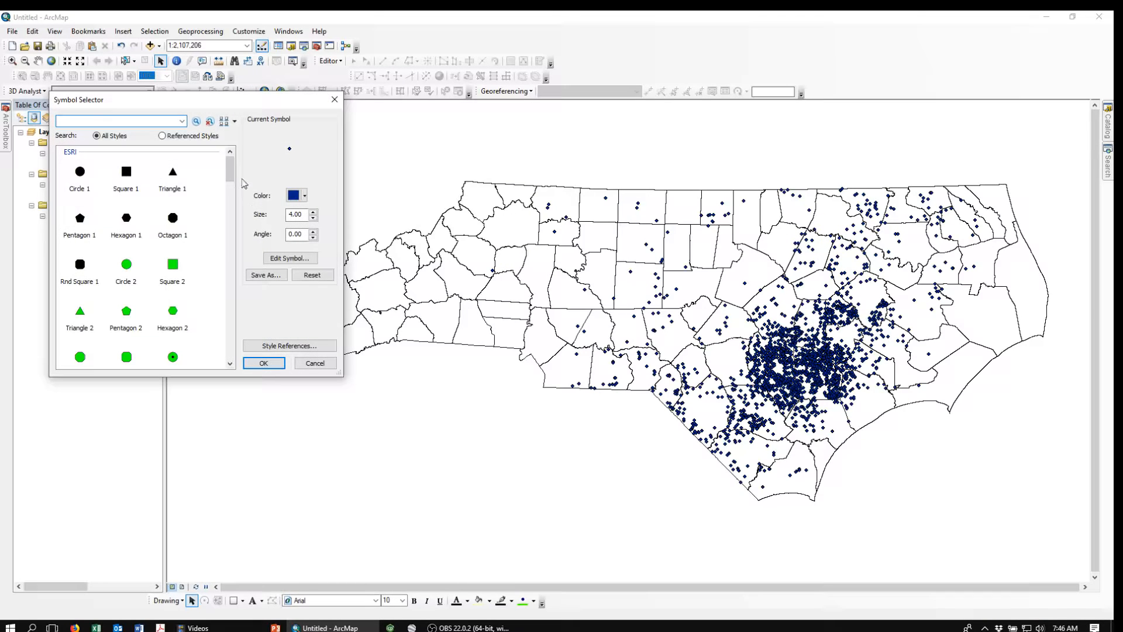
pyautogui.moveTo(231, 169); pyautogui.dragTo(231, 221)
pyautogui.click(90, 220)
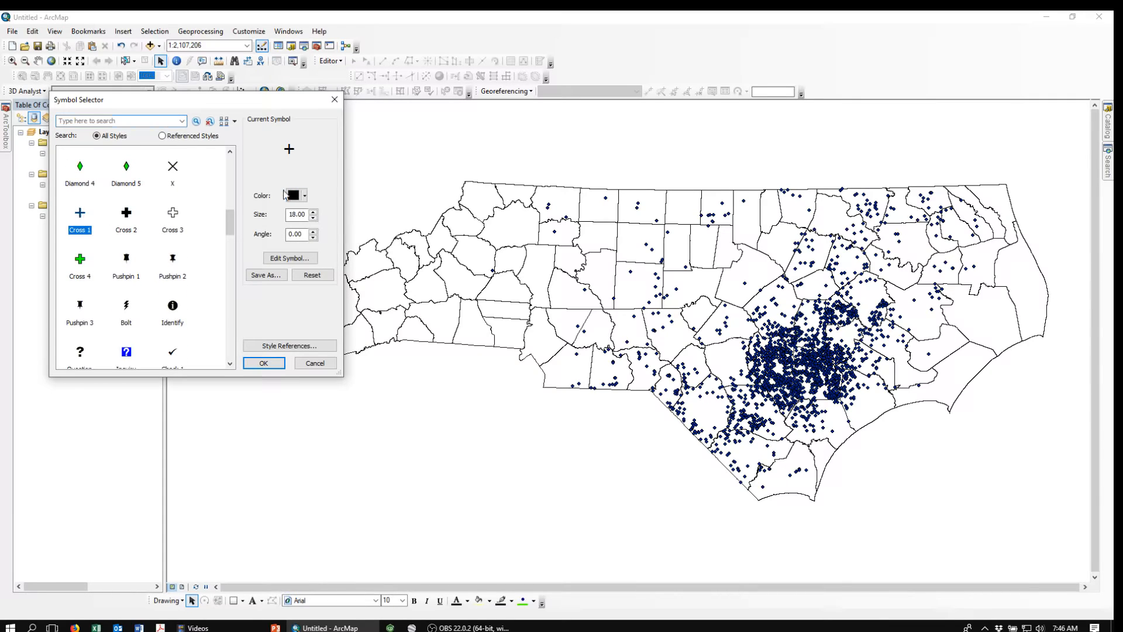
pyautogui.click(305, 196)
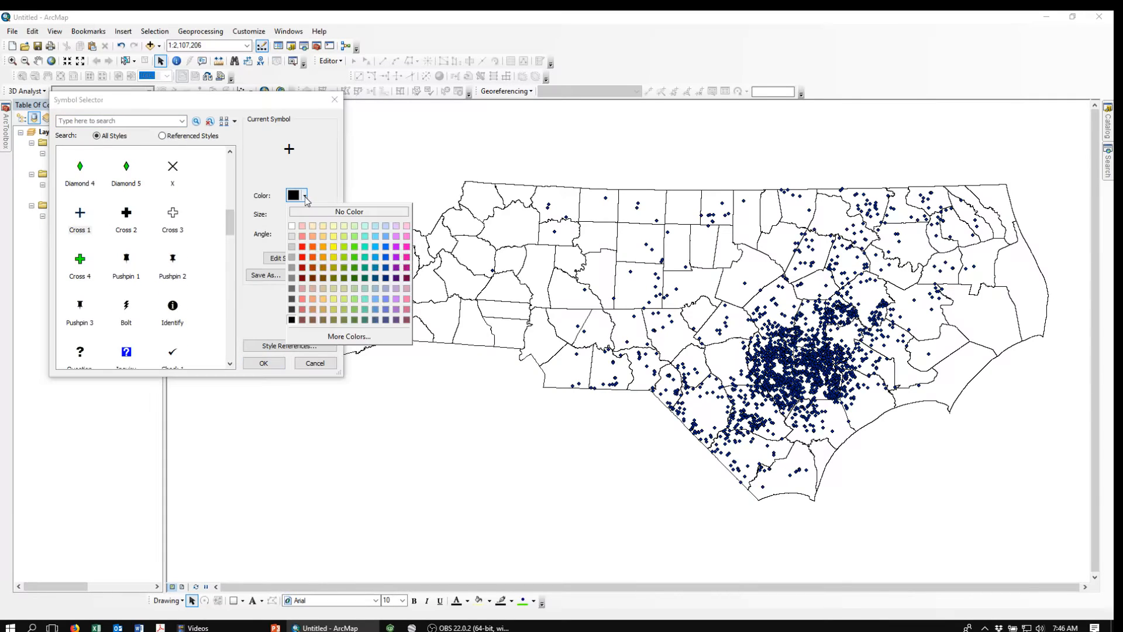
pyautogui.click(302, 257)
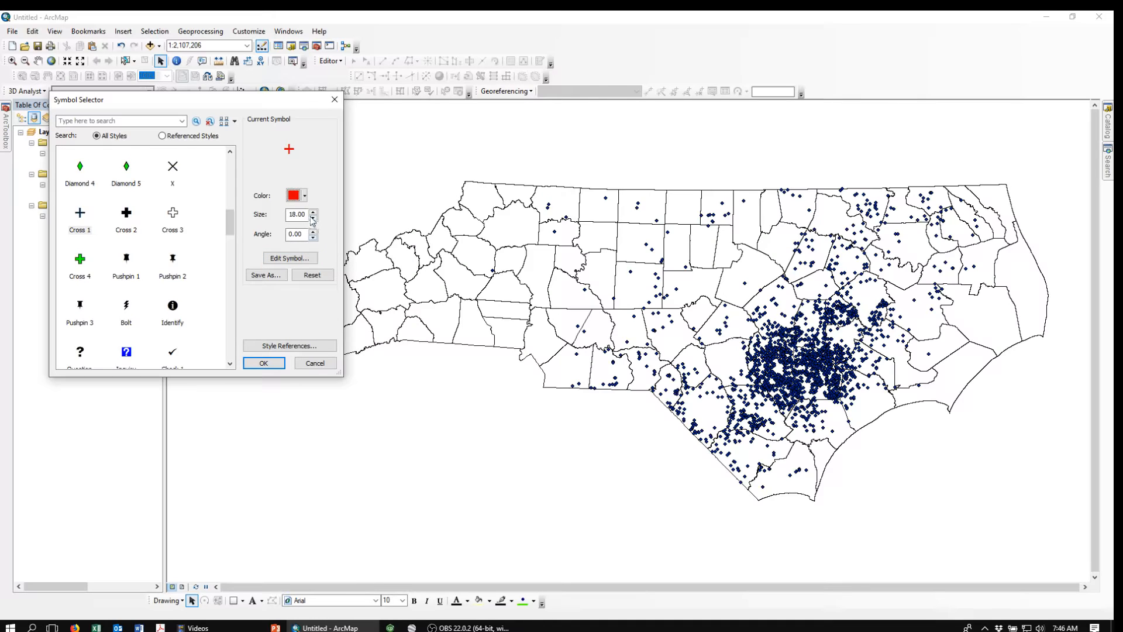
pyautogui.doubleClick(304, 213)
pyautogui.write('8')
pyautogui.press('Return')
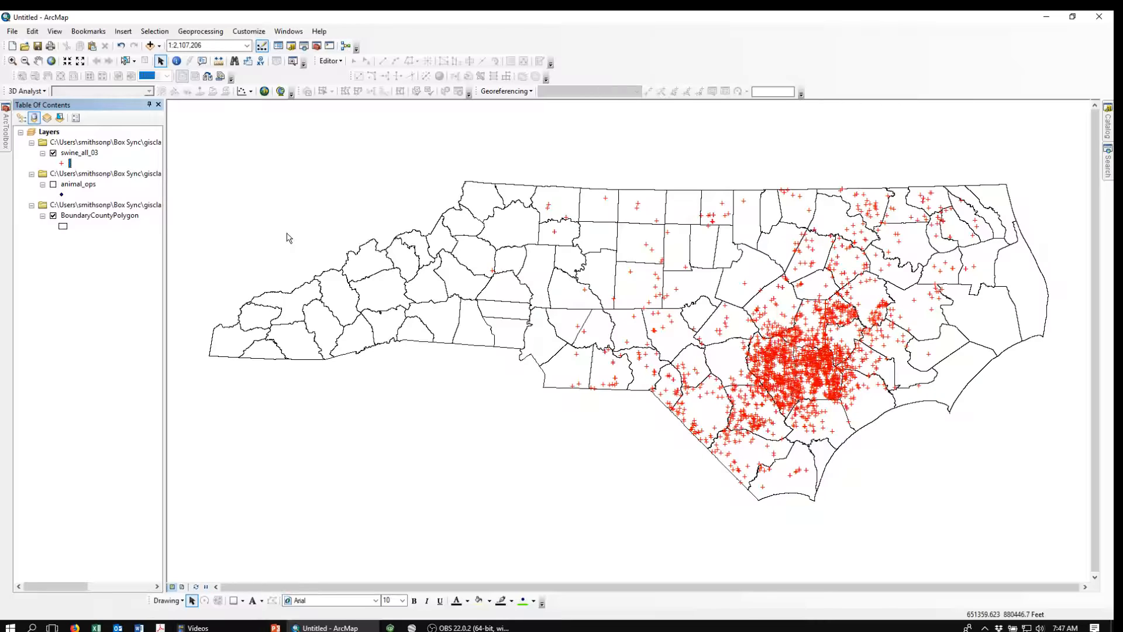
# Step: Join swine_all_03 to BoundaryCountyPolygon, matching CountyName to COUNTY and keeping all records
pyautogui.rightClick(91, 217)
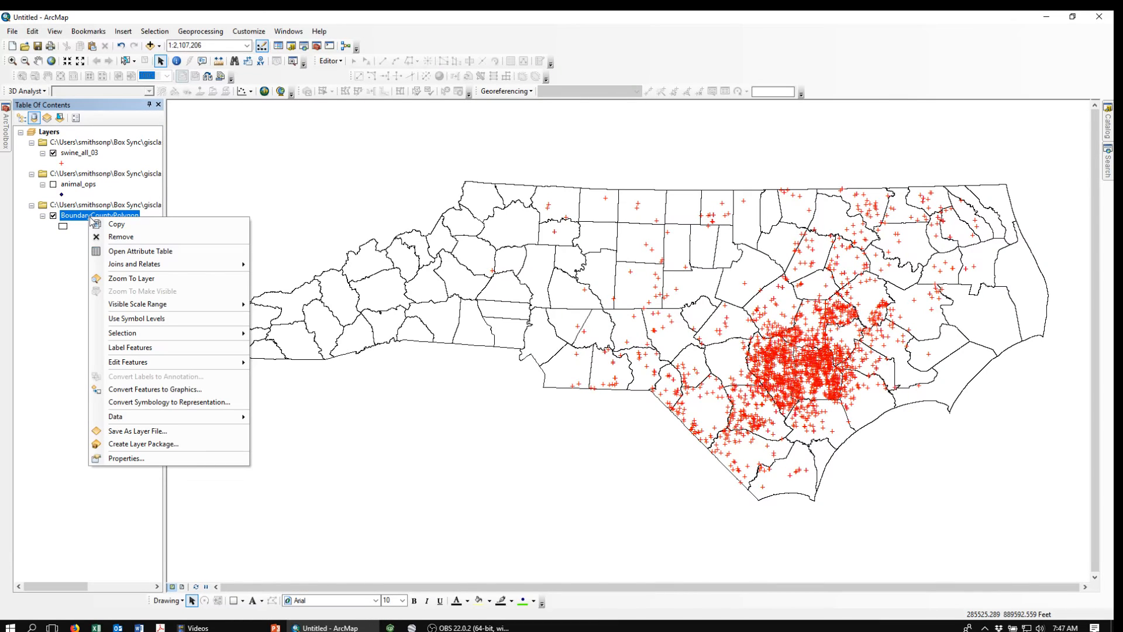
pyautogui.moveTo(127, 269)
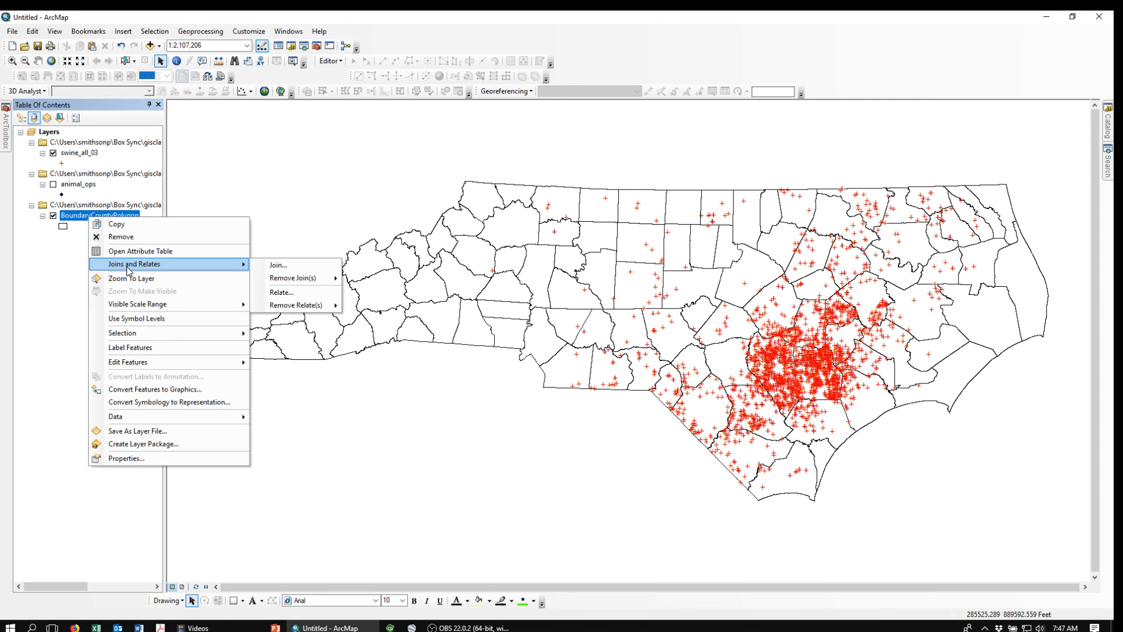
pyautogui.click(295, 267)
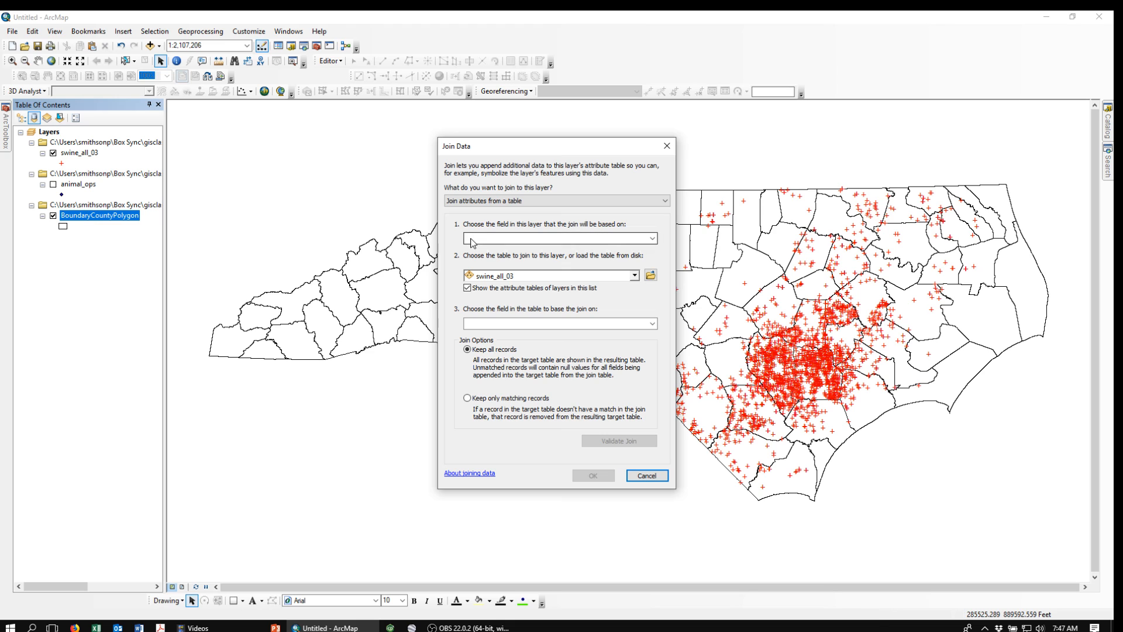
pyautogui.click(652, 239)
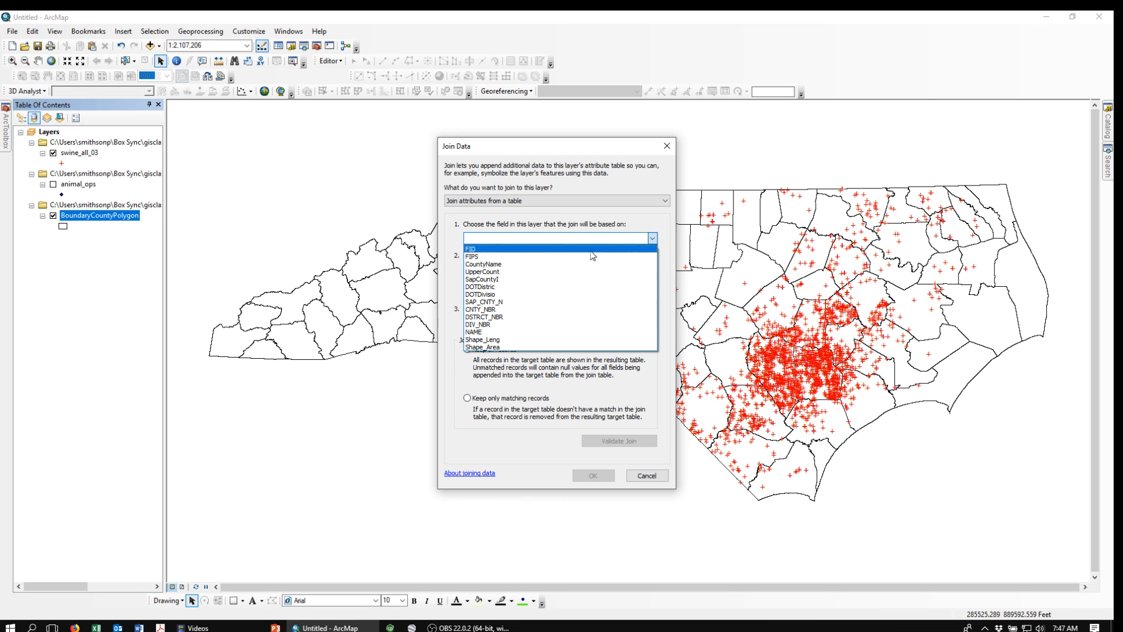
pyautogui.click(491, 265)
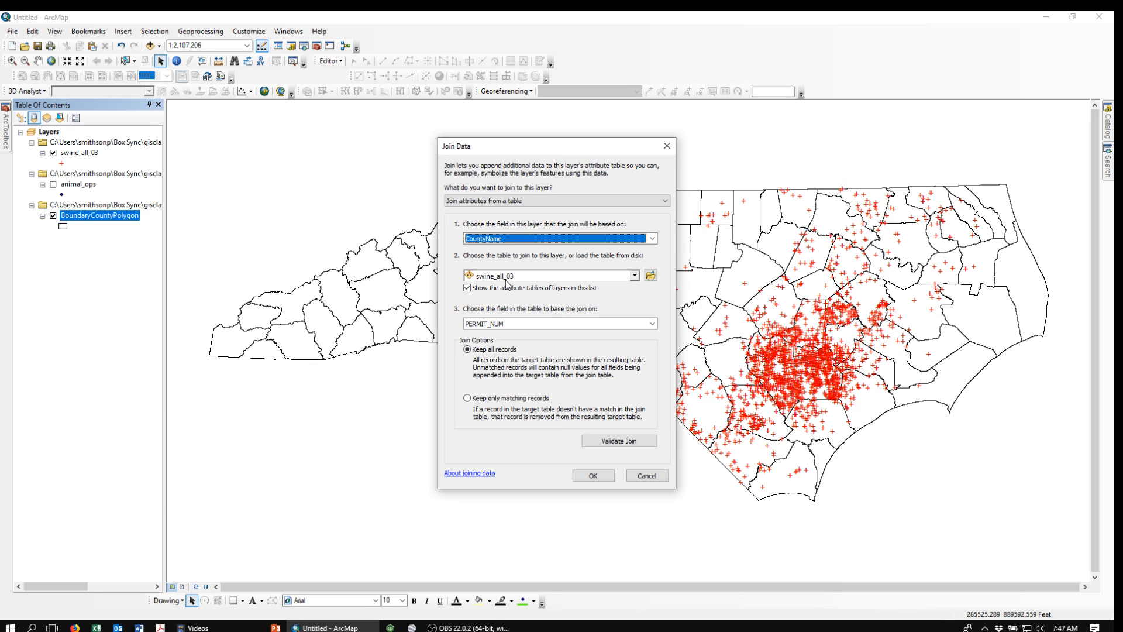
pyautogui.click(653, 324)
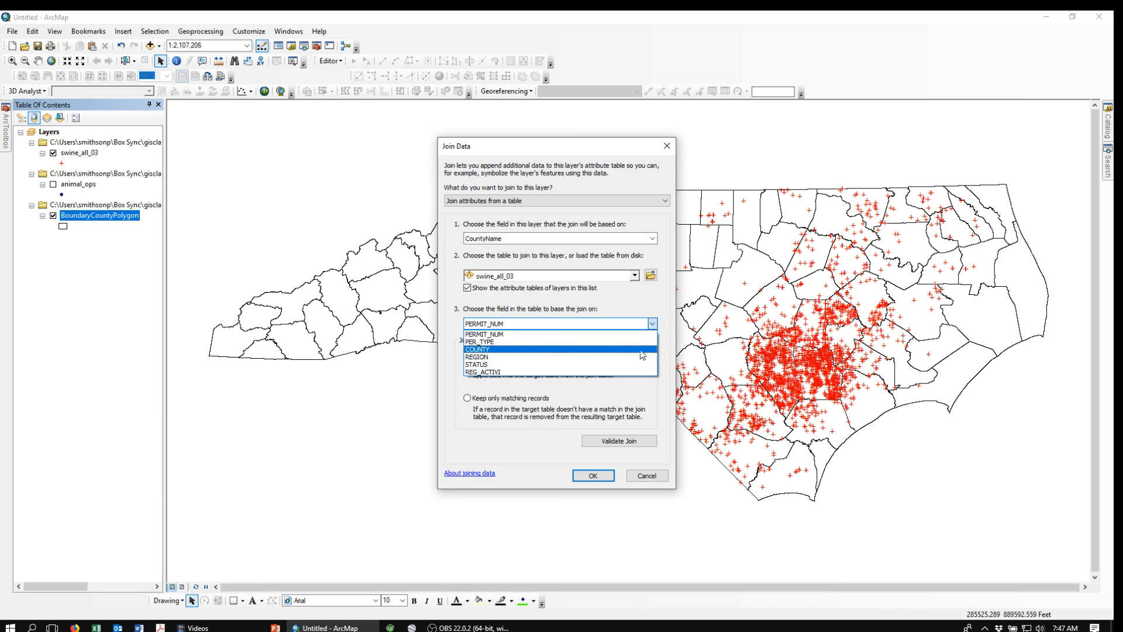
pyautogui.click(492, 350)
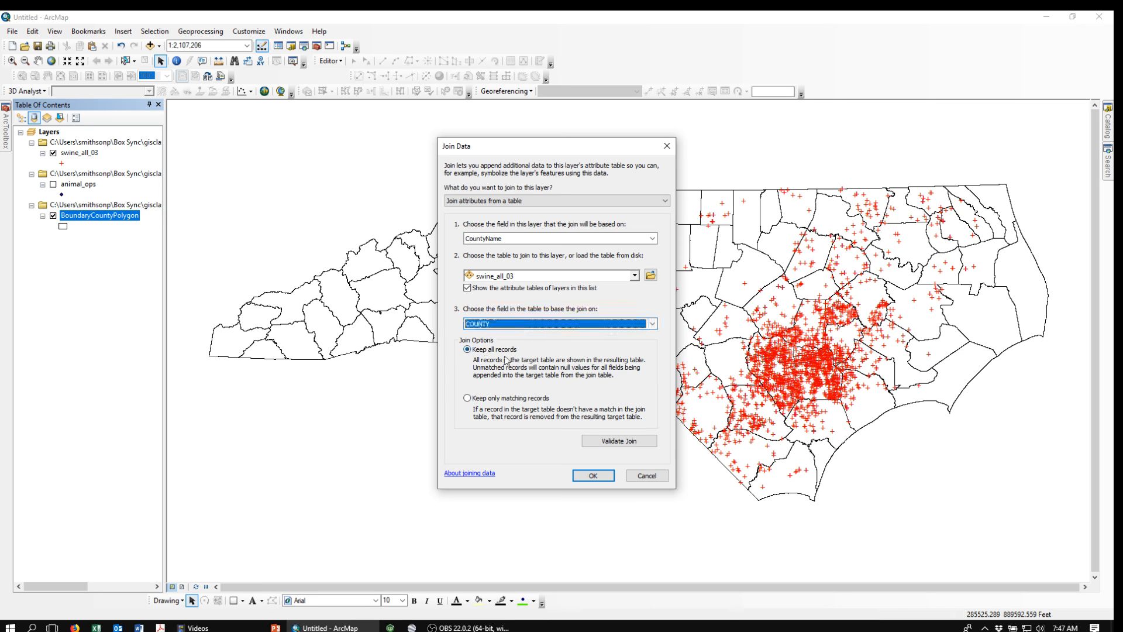
pyautogui.click(594, 477)
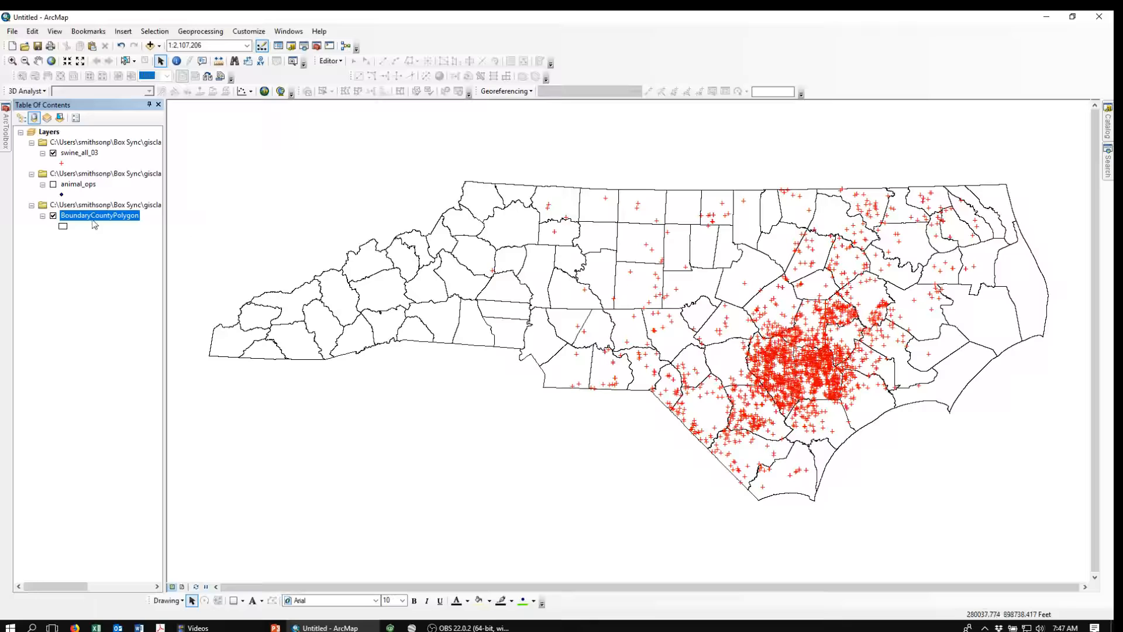
# Step: Open the BoundaryCountyPolygon attribute table and sort it ascending by CountyName
pyautogui.rightClick(84, 221)
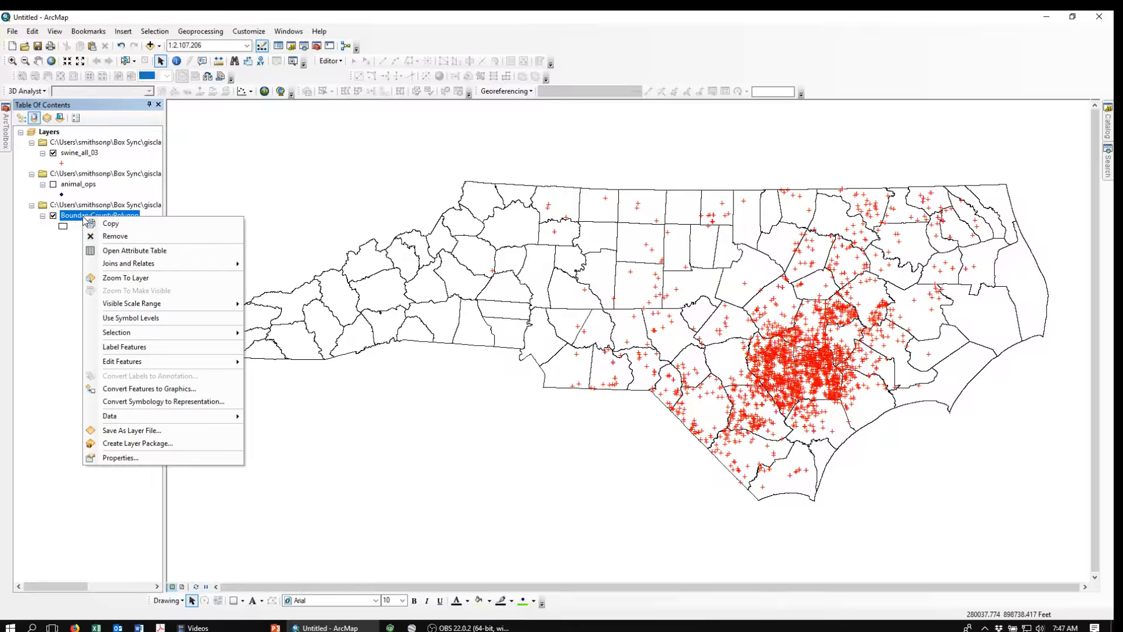
pyautogui.click(115, 251)
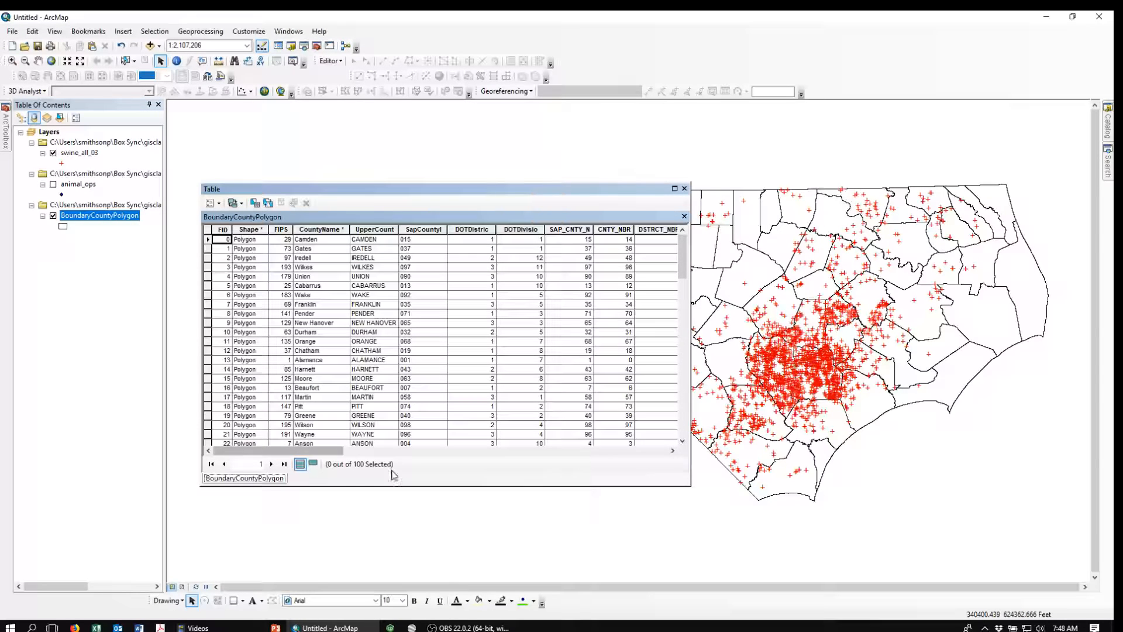
pyautogui.moveTo(272, 455); pyautogui.dragTo(233, 452)
pyautogui.moveTo(450, 189); pyautogui.dragTo(445, 164)
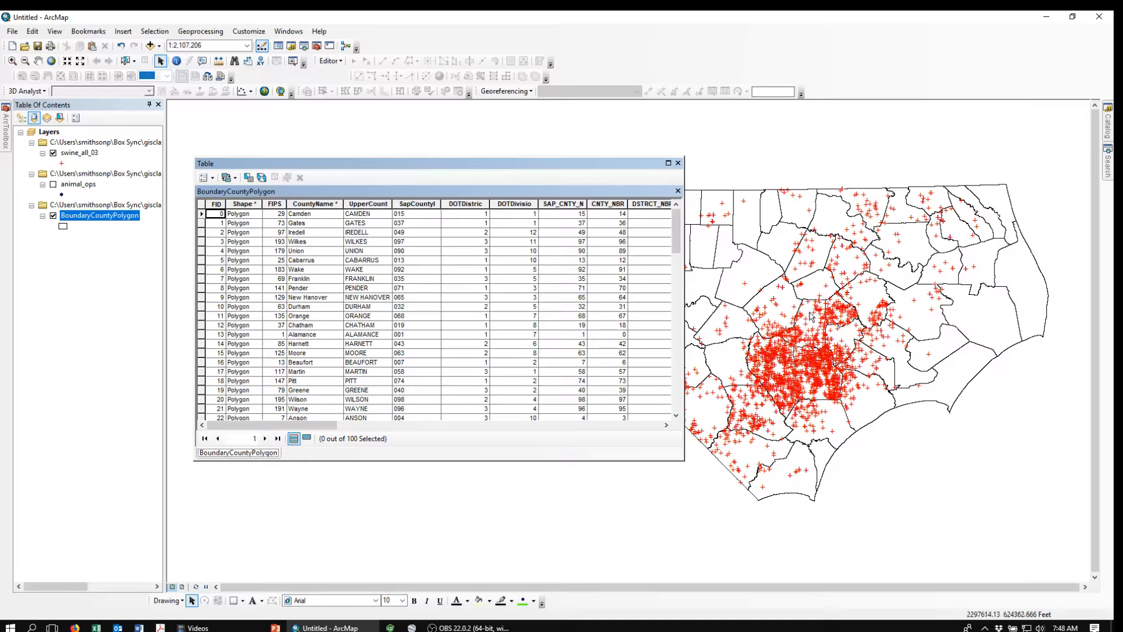
pyautogui.rightClick(320, 203)
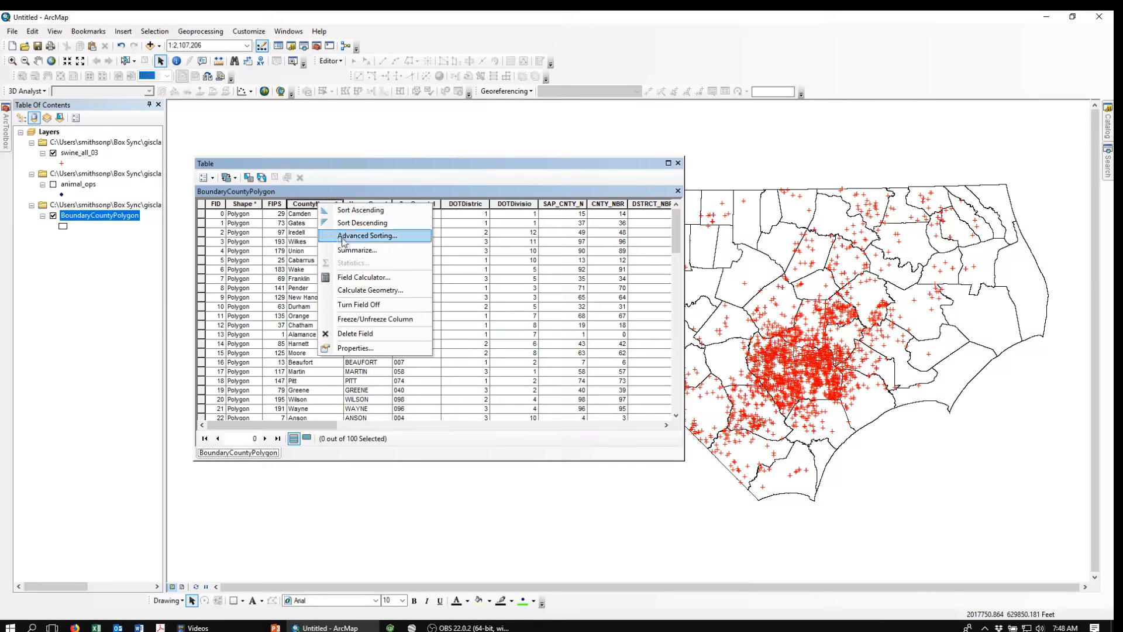
pyautogui.click(342, 213)
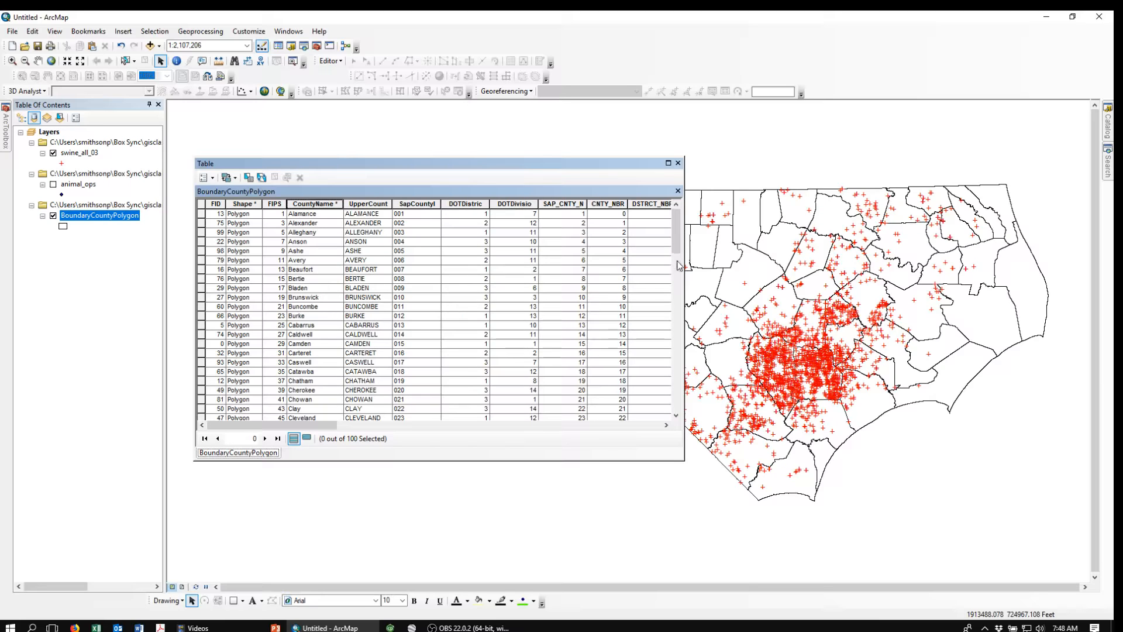
# Step: Select the Duplin County record, browse its joined swine columns, and close the table
pyautogui.click(677, 357)
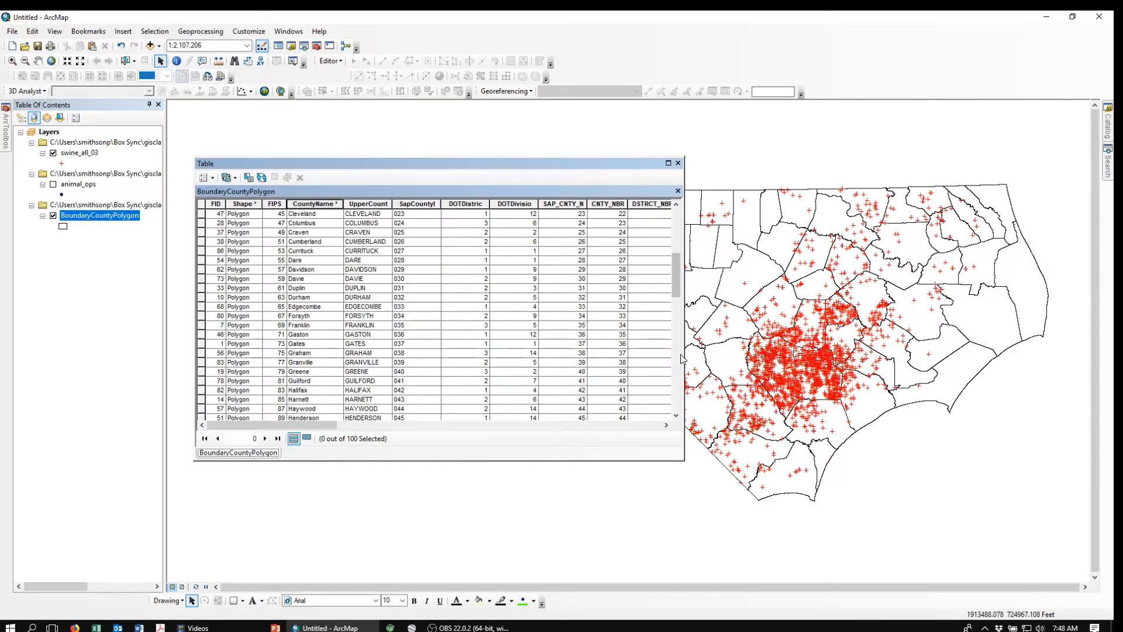
pyautogui.click(202, 289)
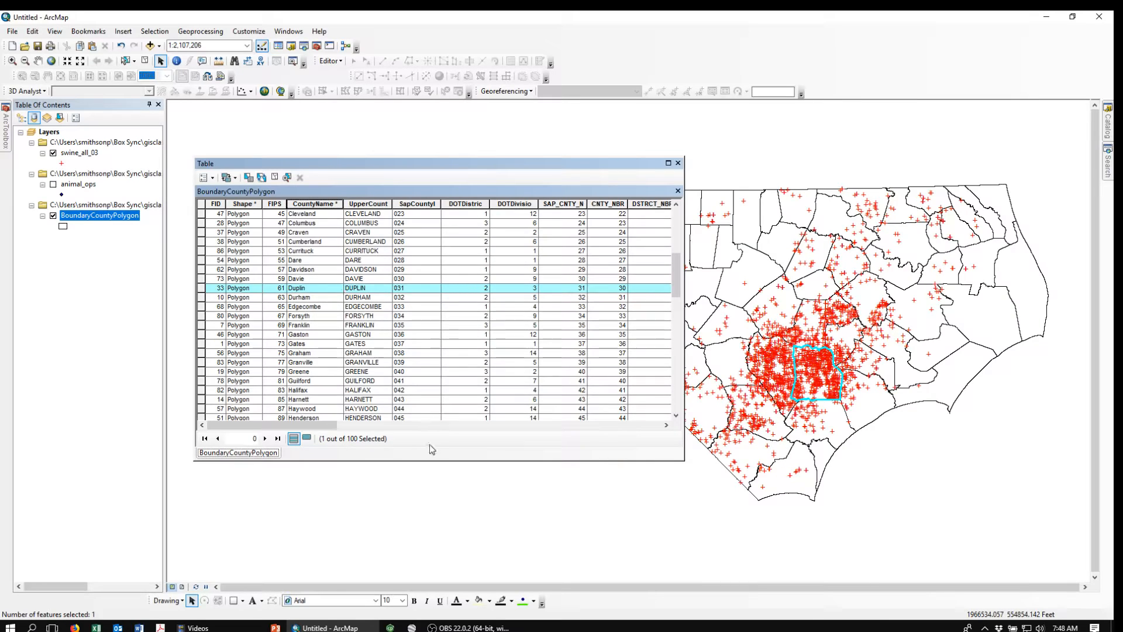
pyautogui.moveTo(315, 426); pyautogui.dragTo(622, 455)
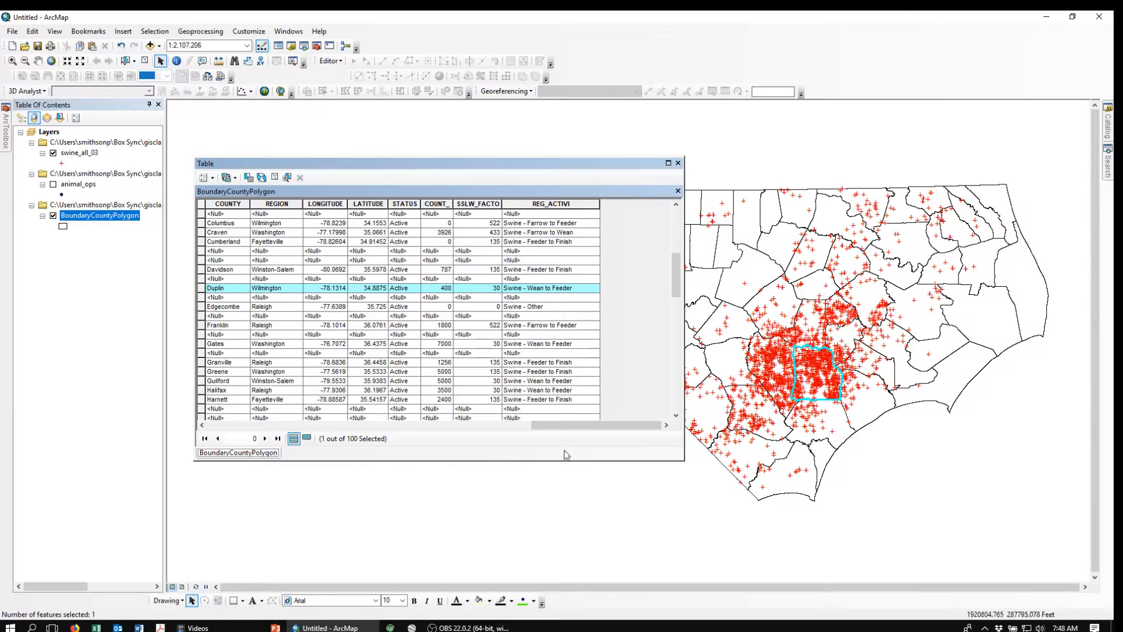
pyautogui.moveTo(570, 426); pyautogui.dragTo(236, 430)
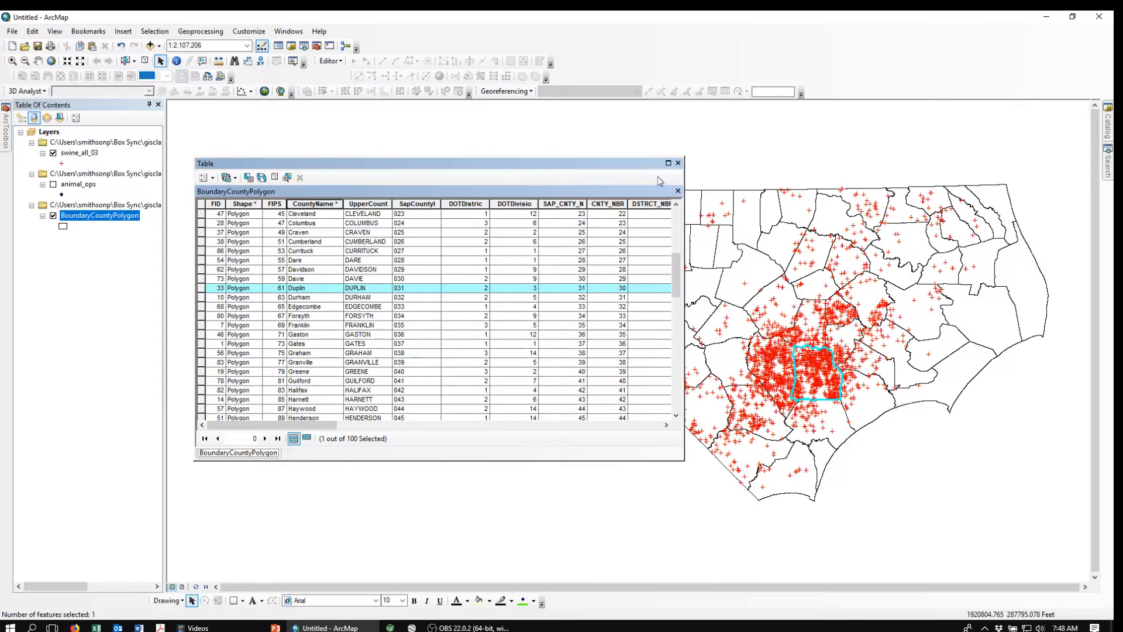
pyautogui.click(678, 162)
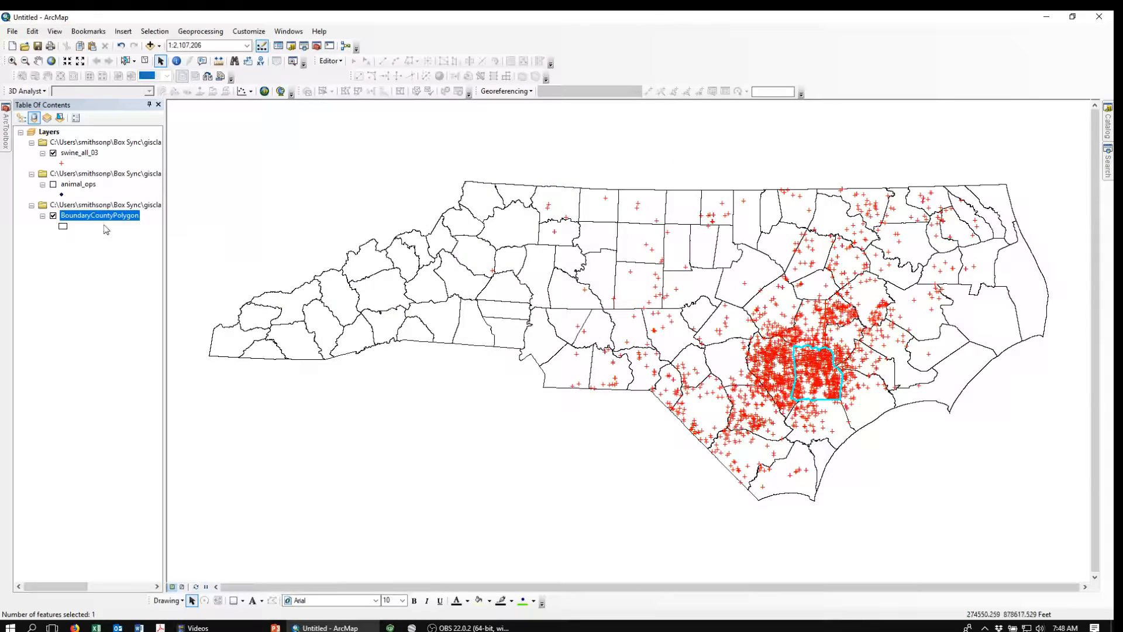
# Step: Remove the swine_all_03 join from the BoundaryCountyPolygon layer
pyautogui.rightClick(86, 218)
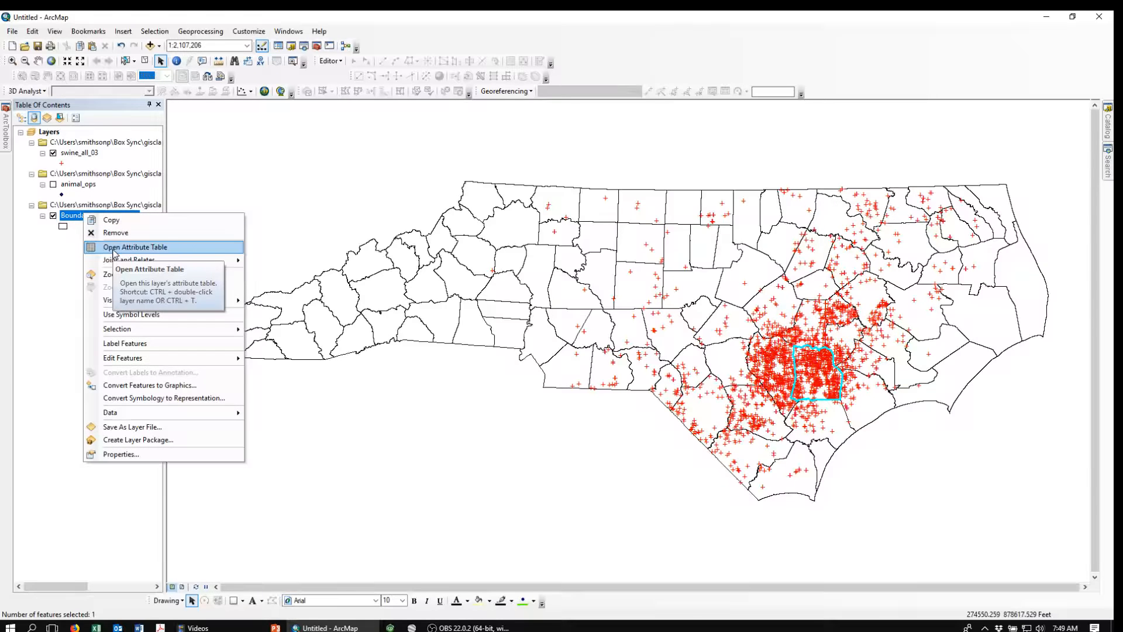
pyautogui.moveTo(134, 260)
pyautogui.moveTo(326, 279)
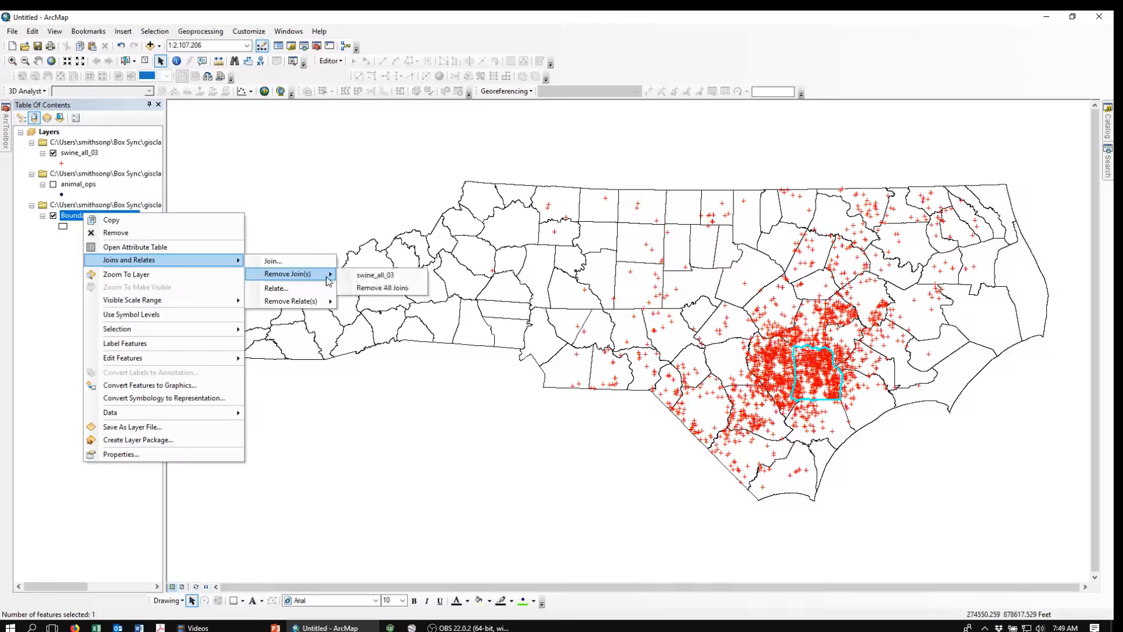
pyautogui.click(366, 275)
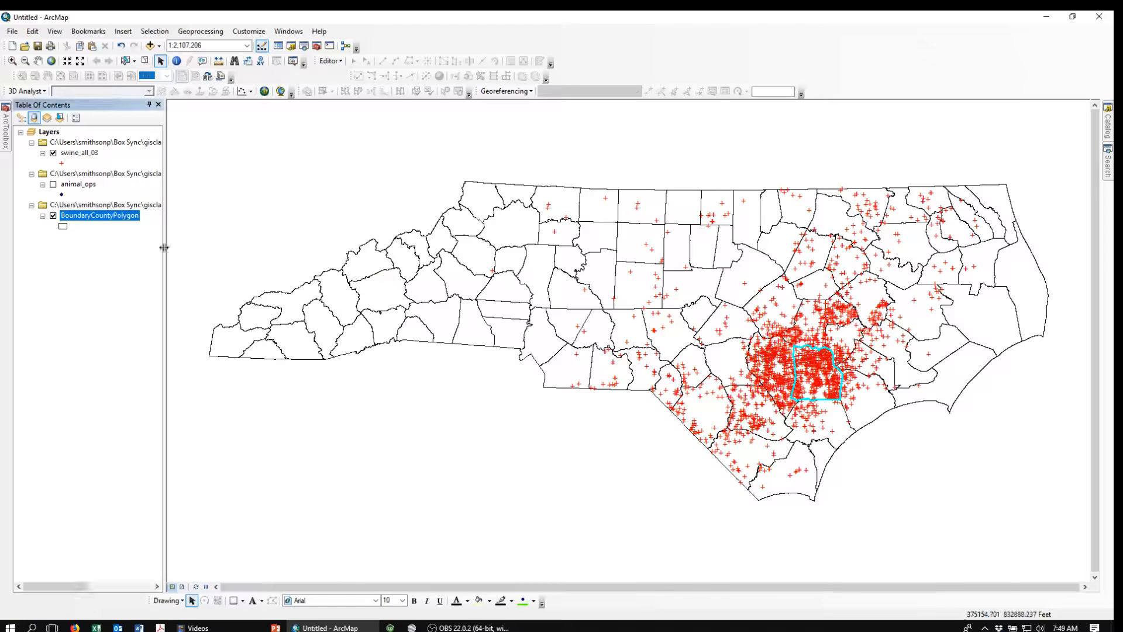
# Step: Join BoundaryCountyPolygon to swine_all_03, matching COUNTY to CountyName and keeping all records
pyautogui.rightClick(74, 154)
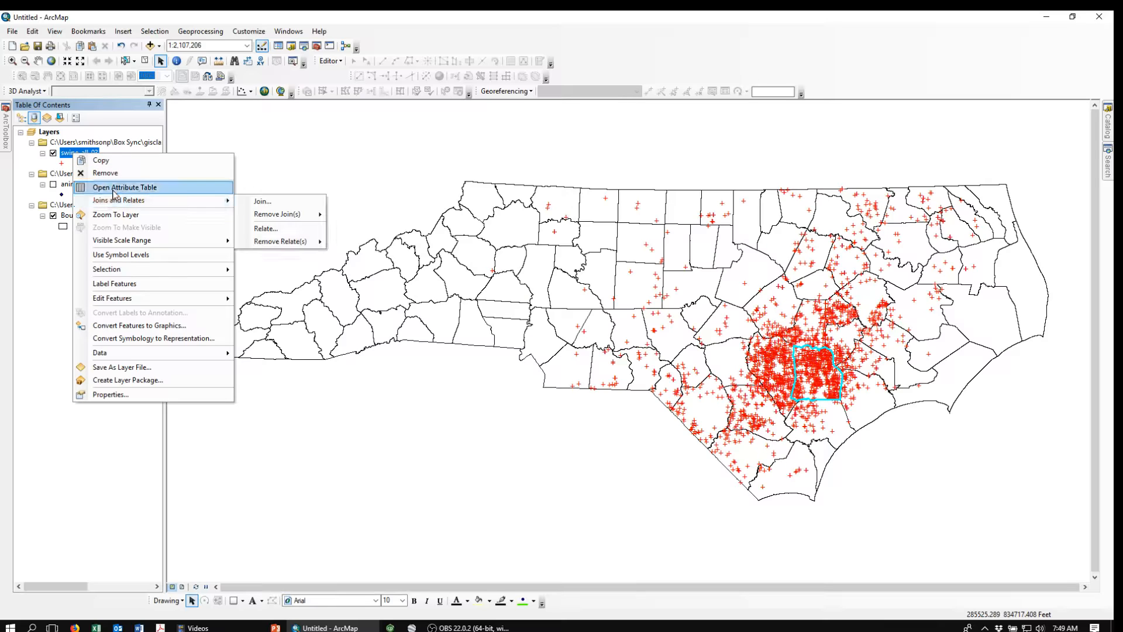
pyautogui.moveTo(228, 206)
pyautogui.click(275, 201)
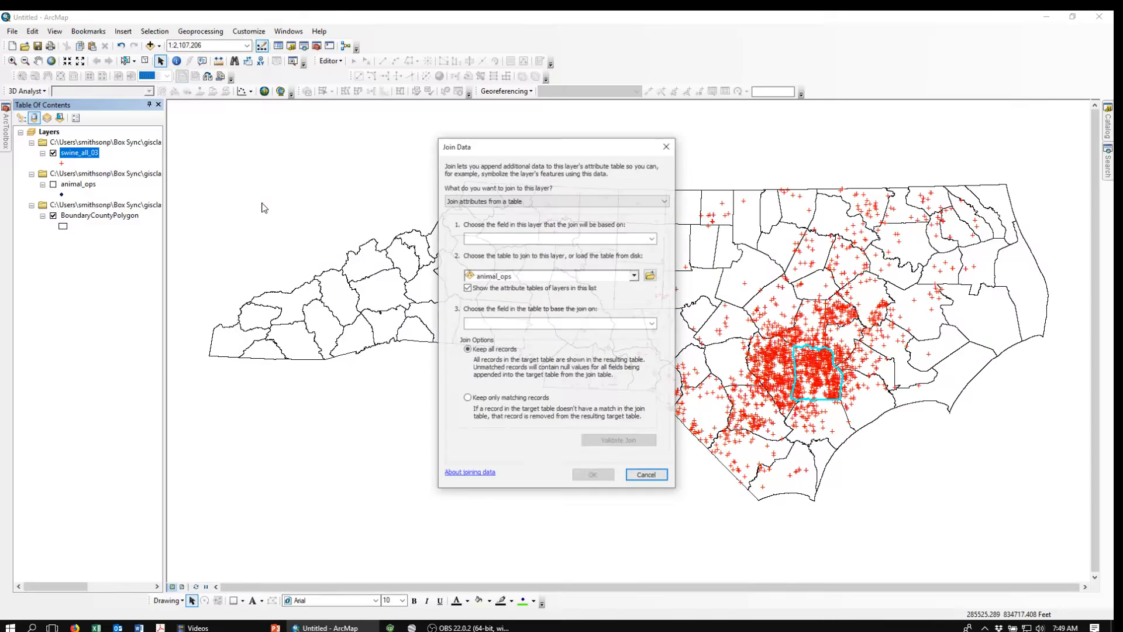
pyautogui.click(650, 240)
pyautogui.click(491, 287)
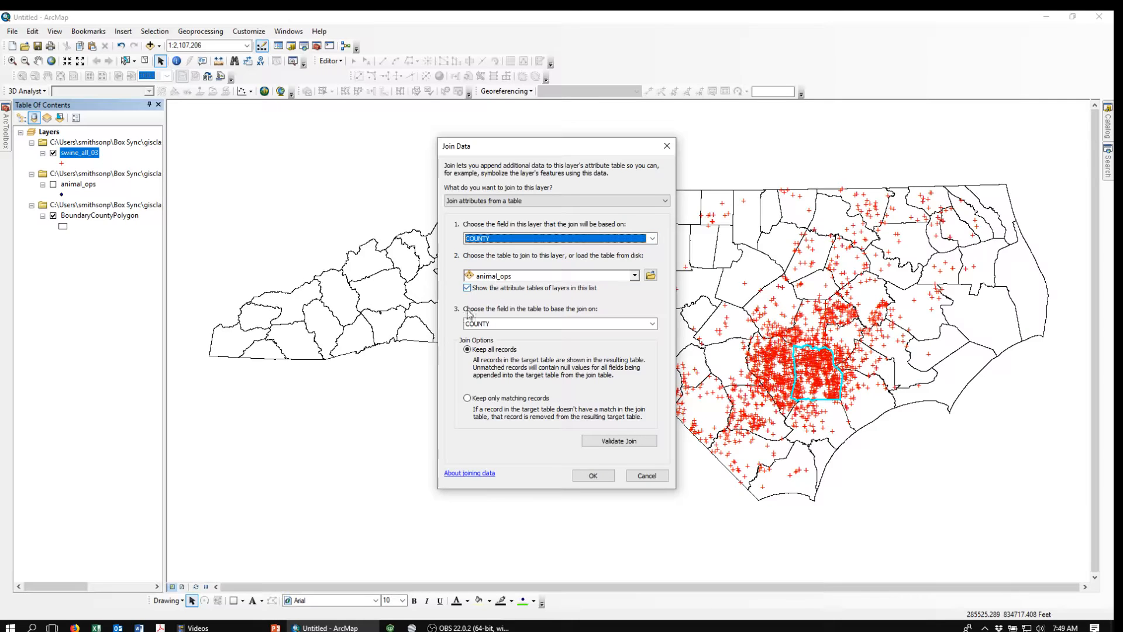
pyautogui.click(635, 276)
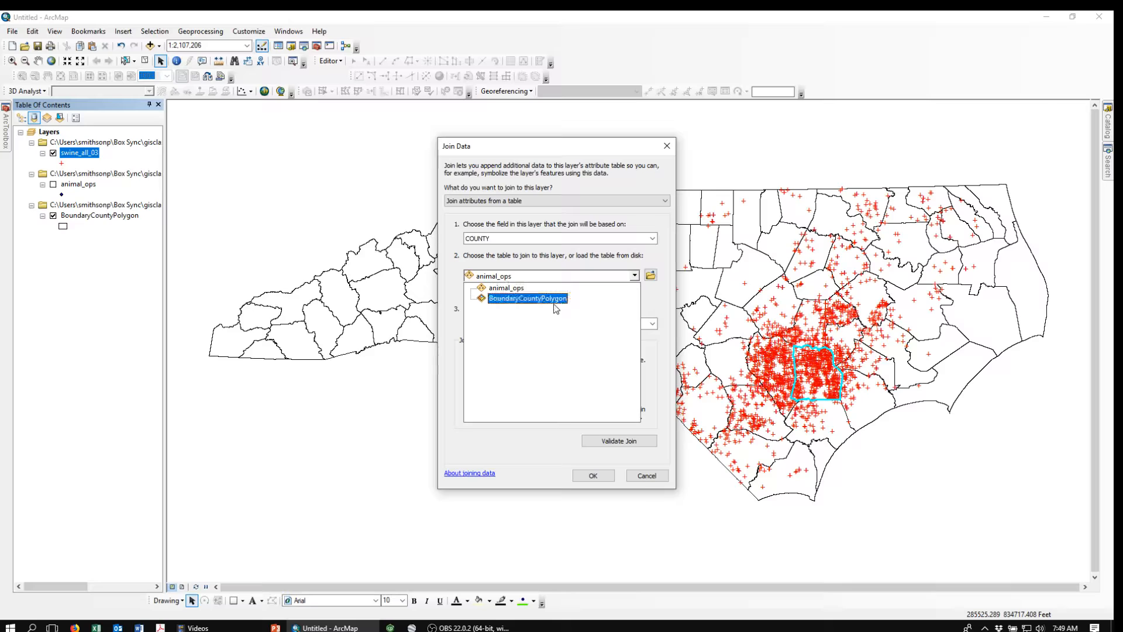
pyautogui.click(527, 299)
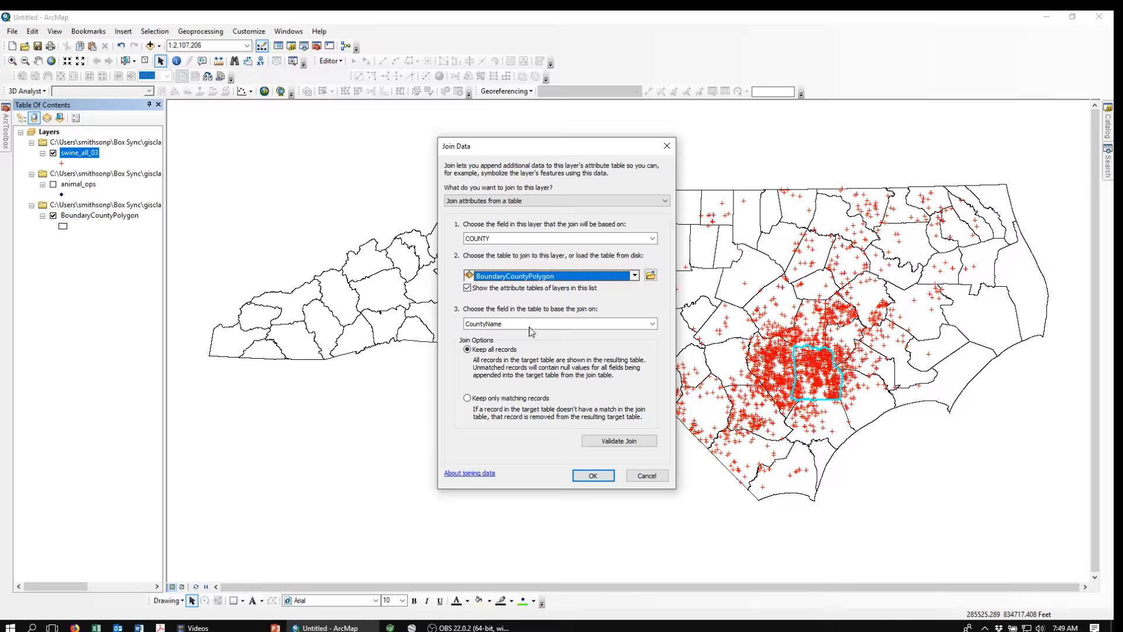
pyautogui.click(594, 476)
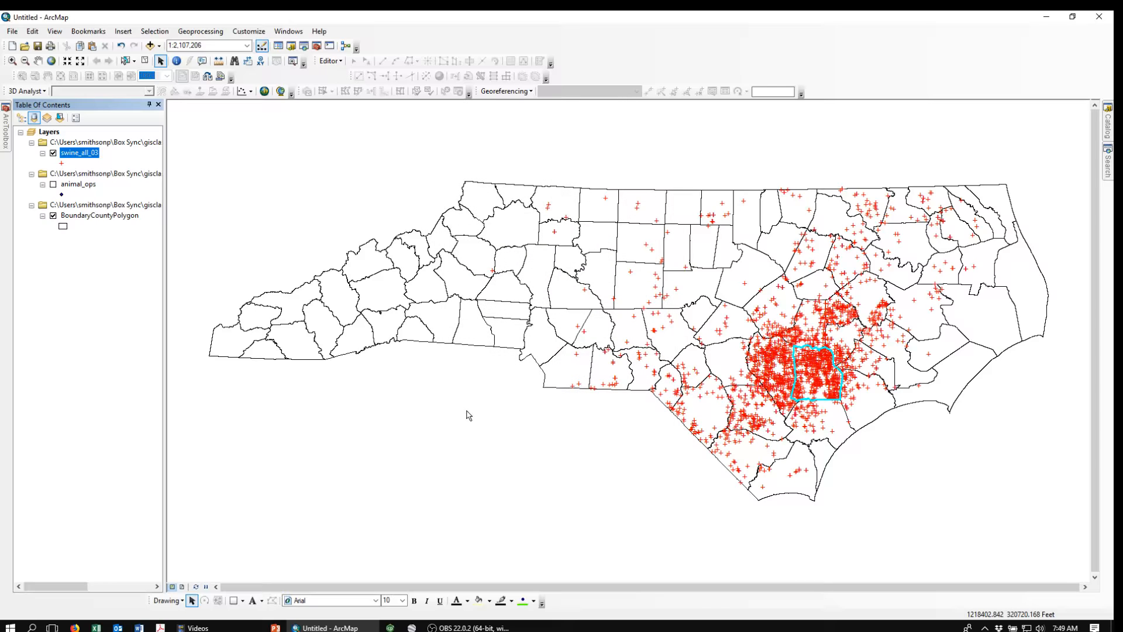
# Step: Clear the selected features and open the swine_all_03 attribute table, scrolling across its joined county columns
pyautogui.click(145, 61)
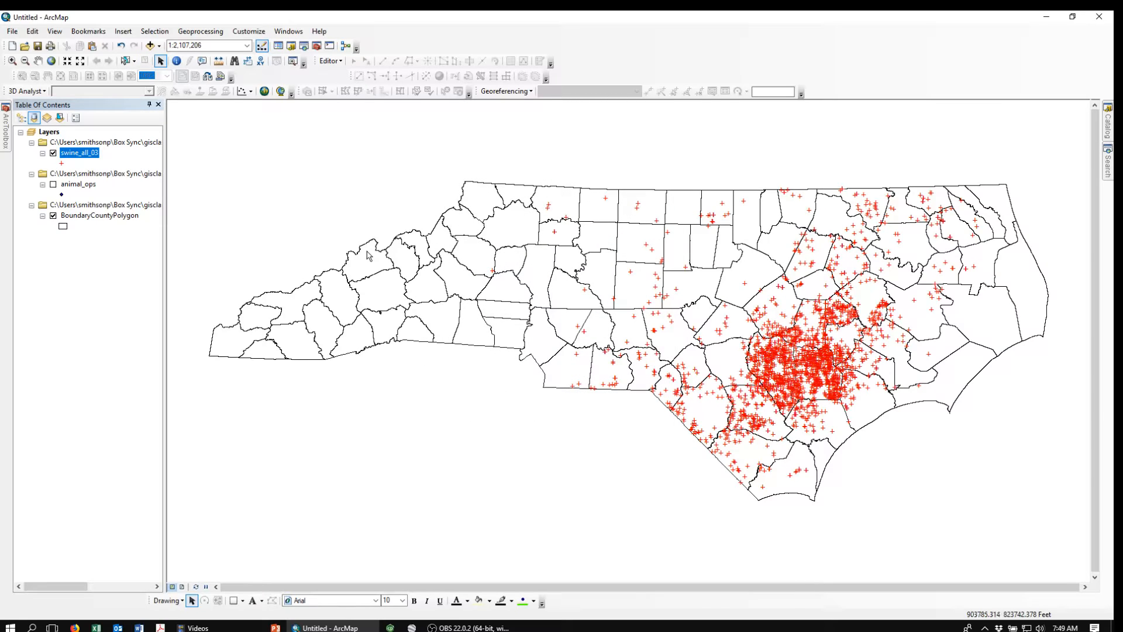
pyautogui.rightClick(79, 155)
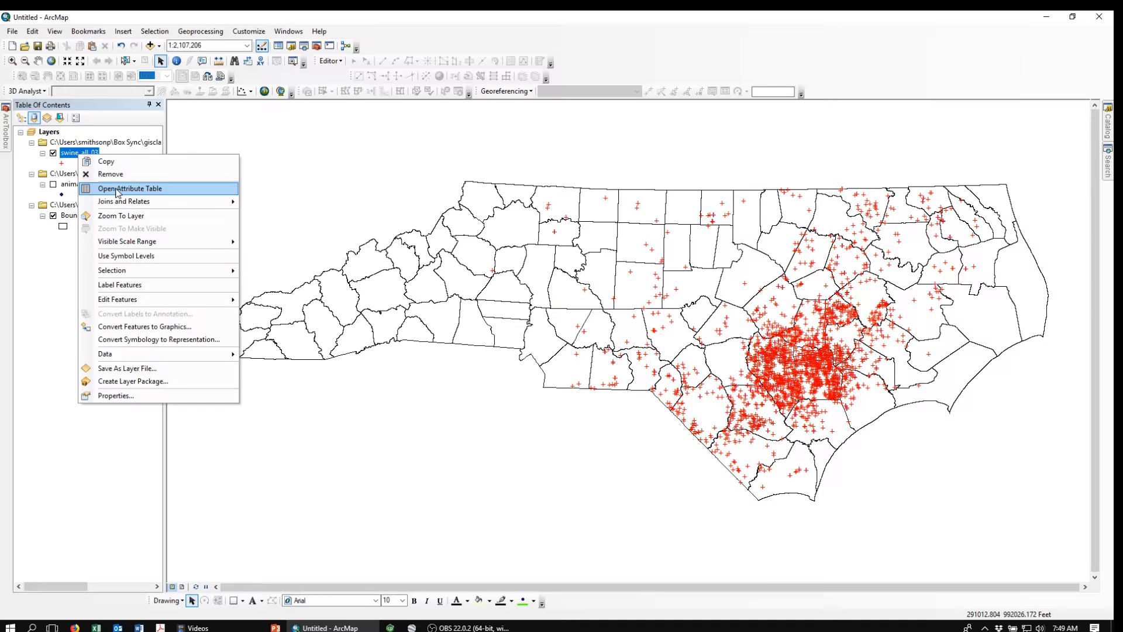
pyautogui.click(94, 195)
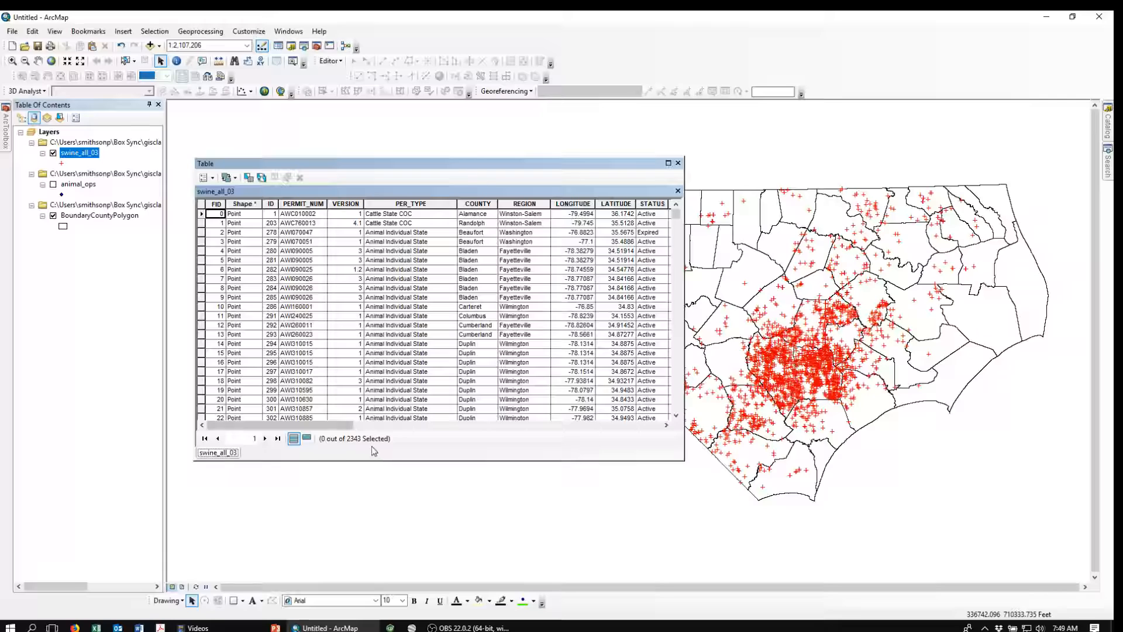
pyautogui.moveTo(320, 428); pyautogui.dragTo(664, 450)
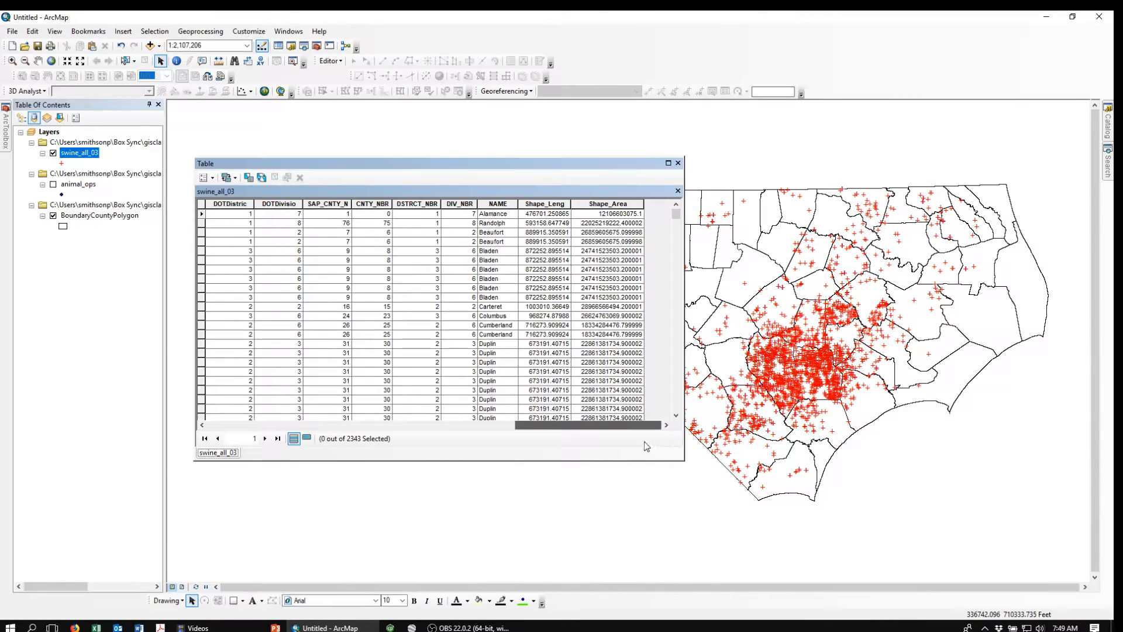
pyautogui.moveTo(597, 425); pyautogui.dragTo(290, 425)
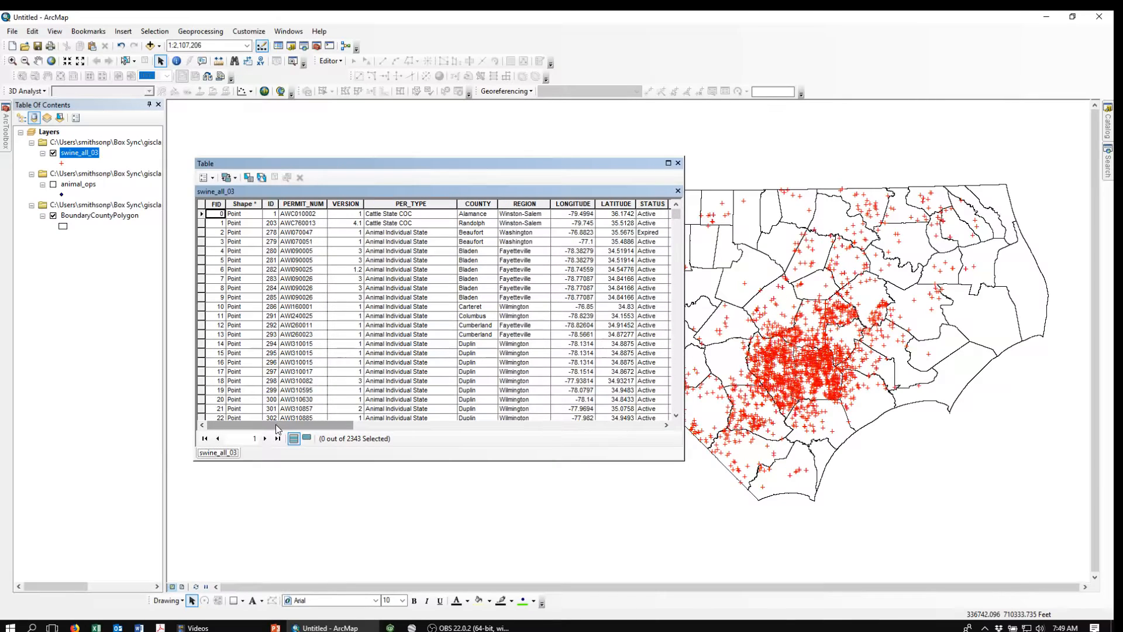
pyautogui.moveTo(285, 423)
pyautogui.mouseDown()
pyautogui.moveTo(597, 448)
pyautogui.moveTo(277, 438)
pyautogui.mouseUp()
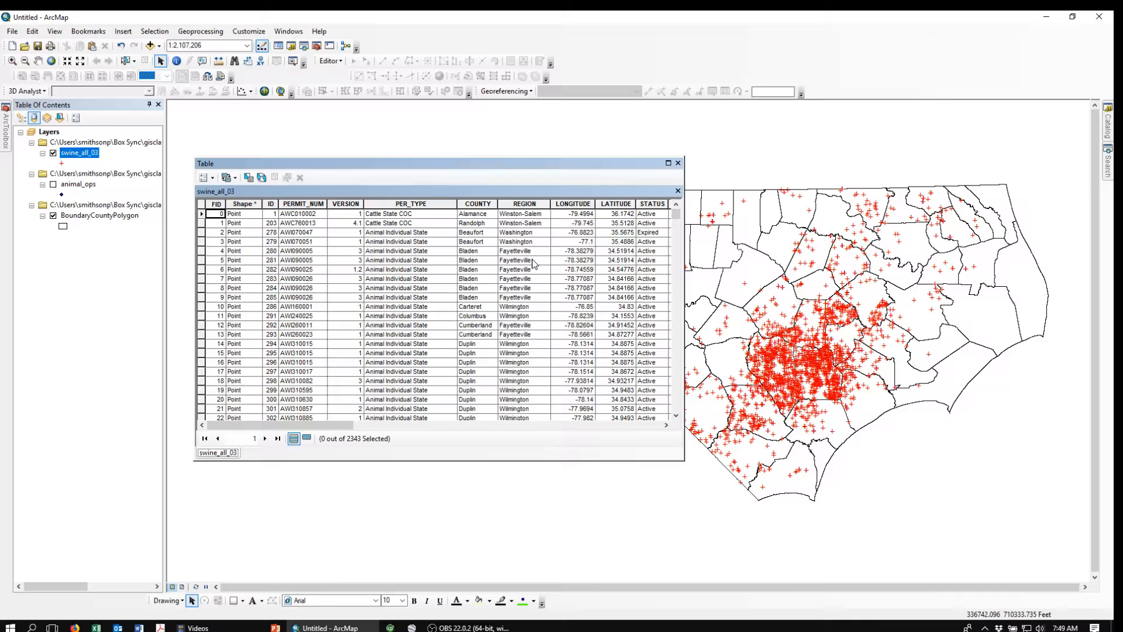
# Step: Start a Summarize on the swine_all_03 COUNTY field, choosing the Sum statistic for the COUNT_ field
pyautogui.rightClick(474, 202)
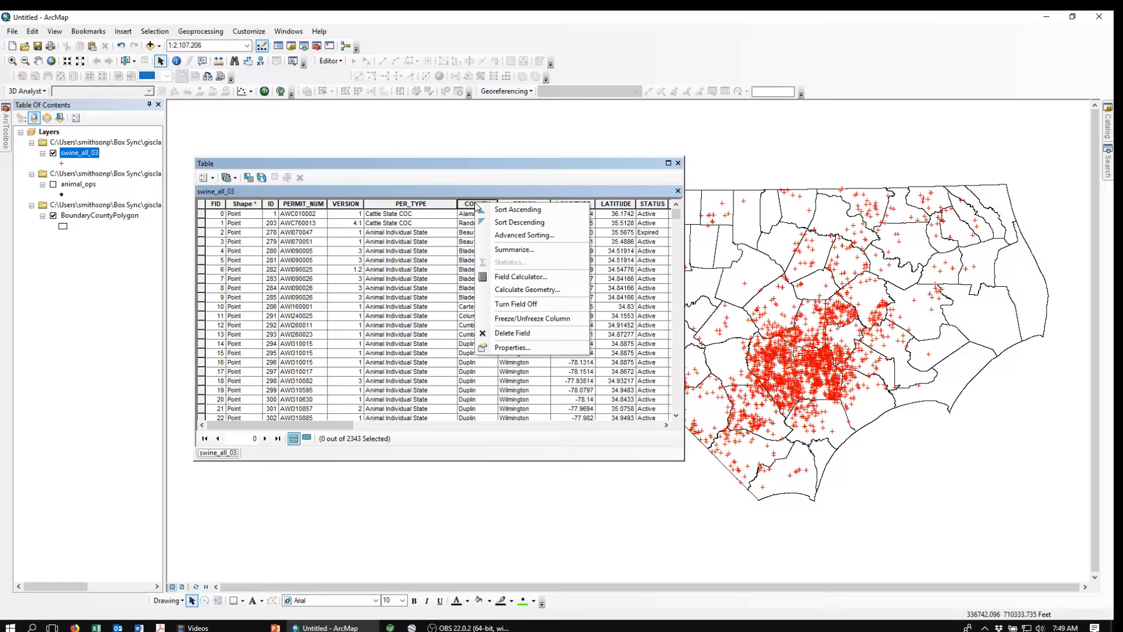
pyautogui.click(511, 250)
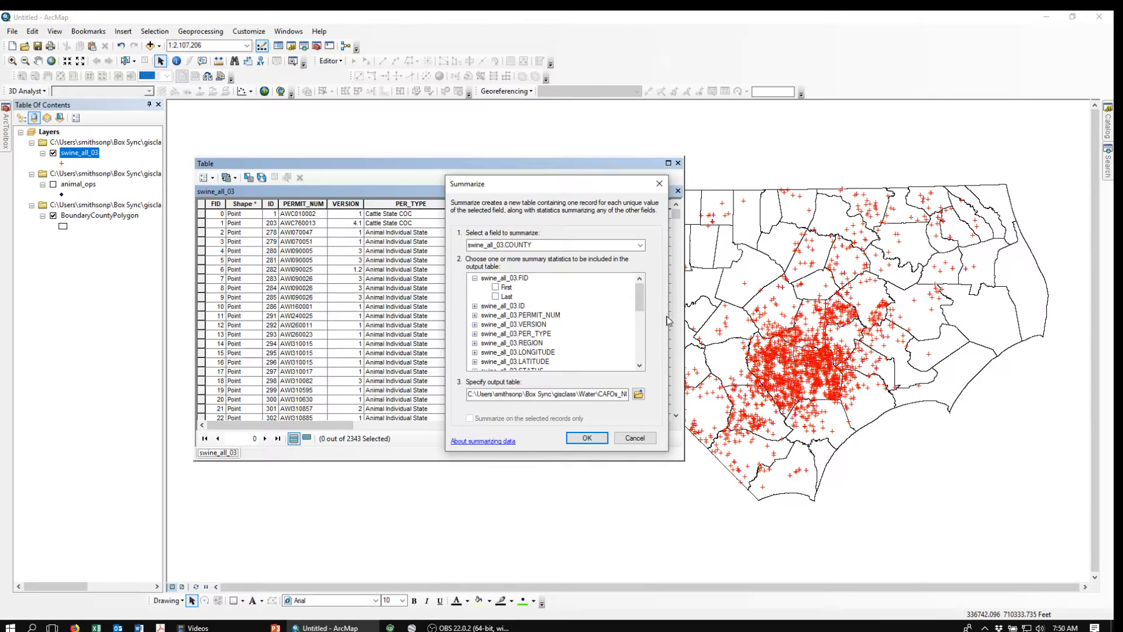
pyautogui.moveTo(641, 297)
pyautogui.mouseDown()
pyautogui.moveTo(638, 337)
pyautogui.moveTo(638, 313)
pyautogui.mouseUp()
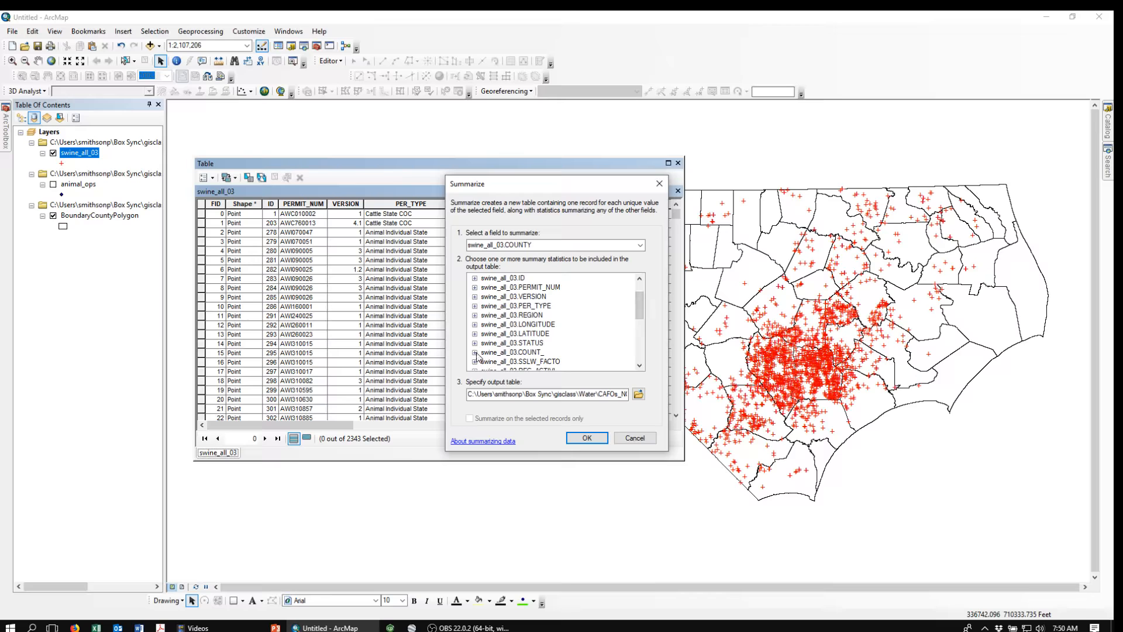
pyautogui.click(475, 353)
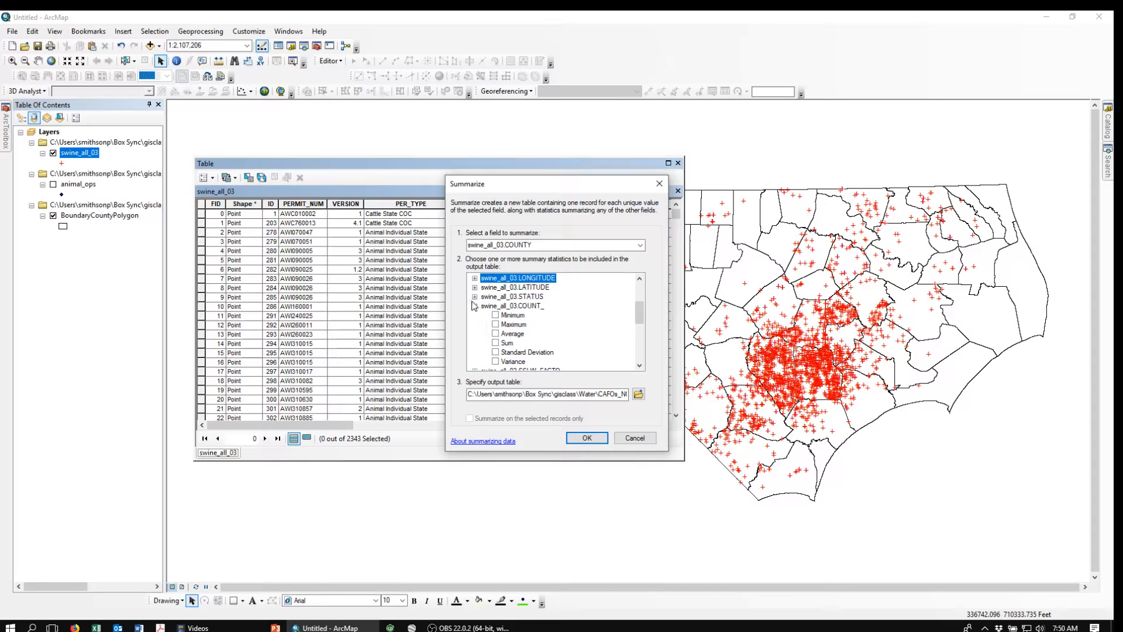
pyautogui.moveTo(567, 193); pyautogui.dragTo(551, 165)
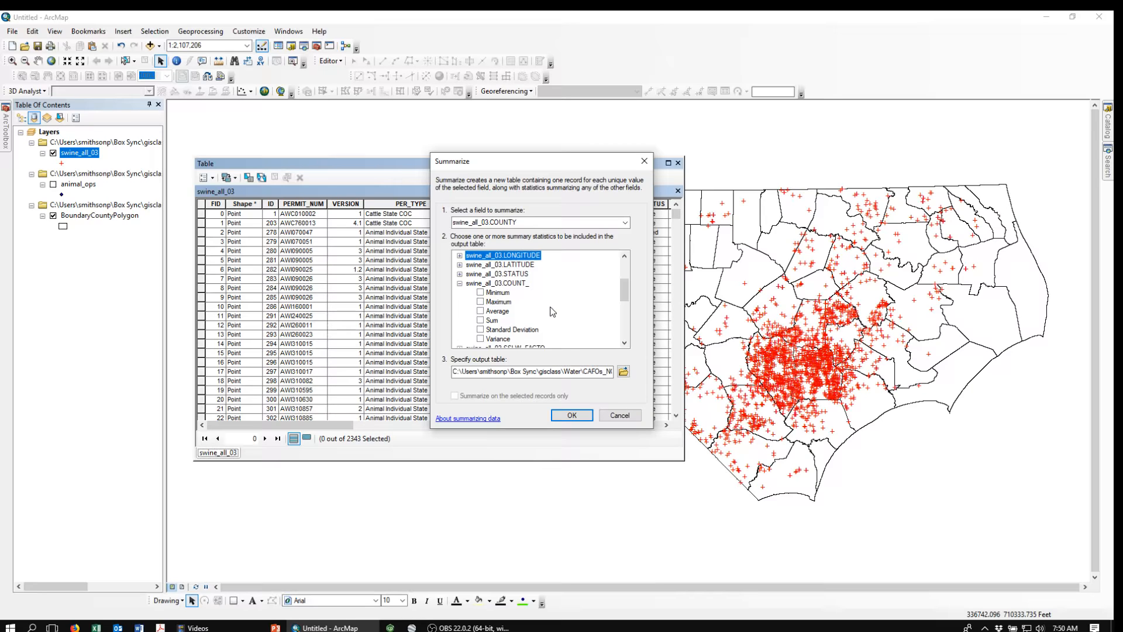
pyautogui.click(482, 322)
# Step: Set the summary output to a dBASE table named NC_Swine_summary_03.dbf in the CAFOs_NC folder
pyautogui.click(624, 373)
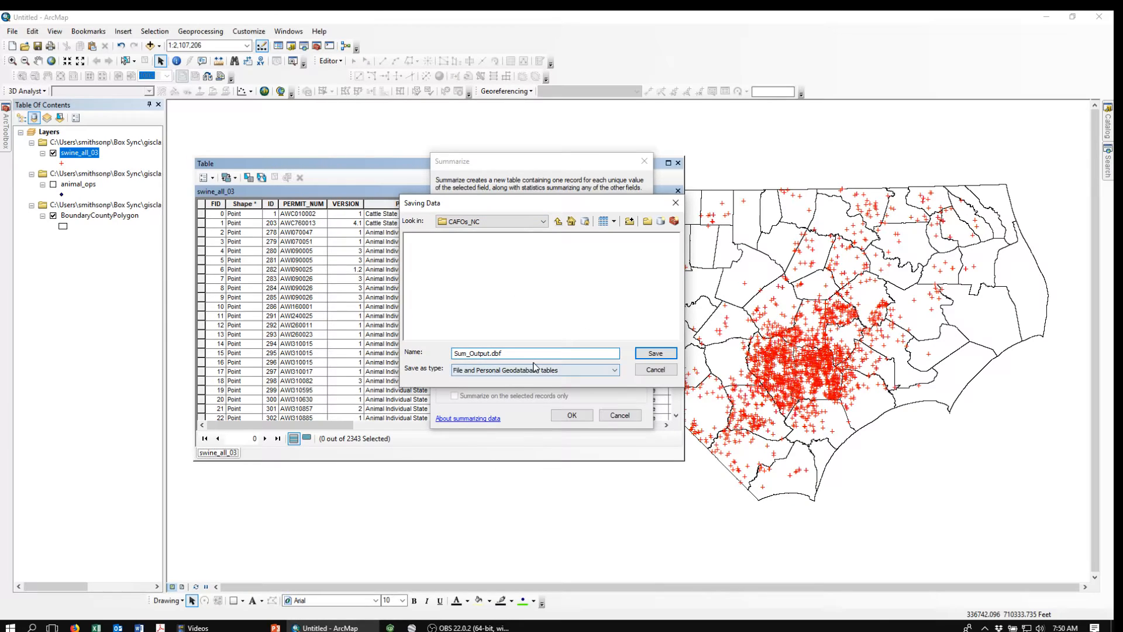
pyautogui.press('Delete')
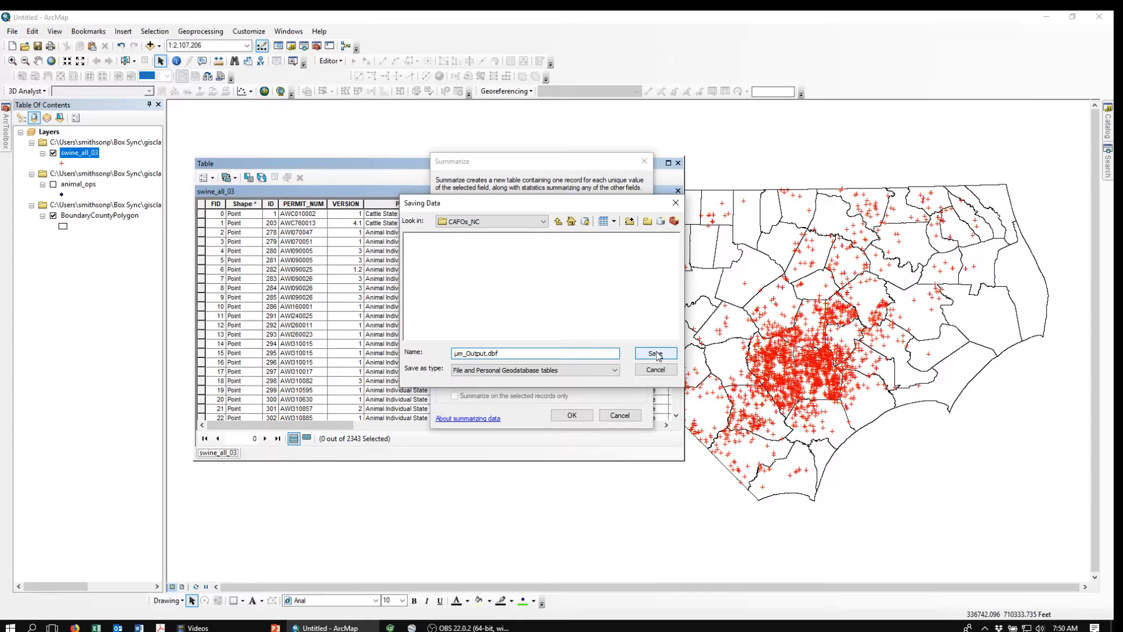
pyautogui.click(616, 370)
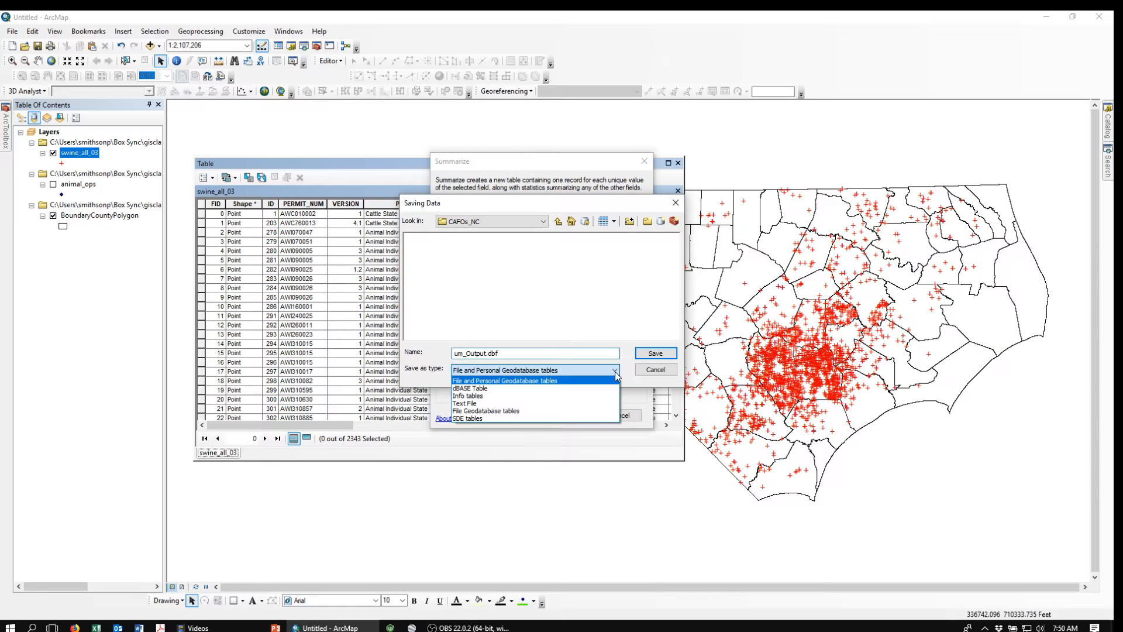
pyautogui.click(477, 393)
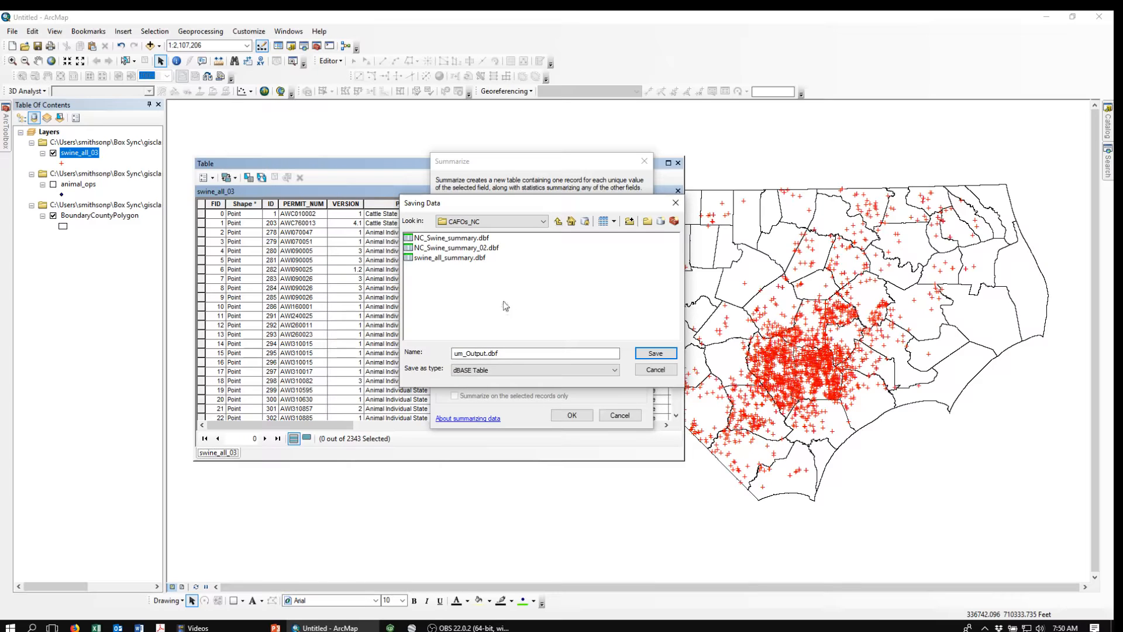
pyautogui.click(456, 253)
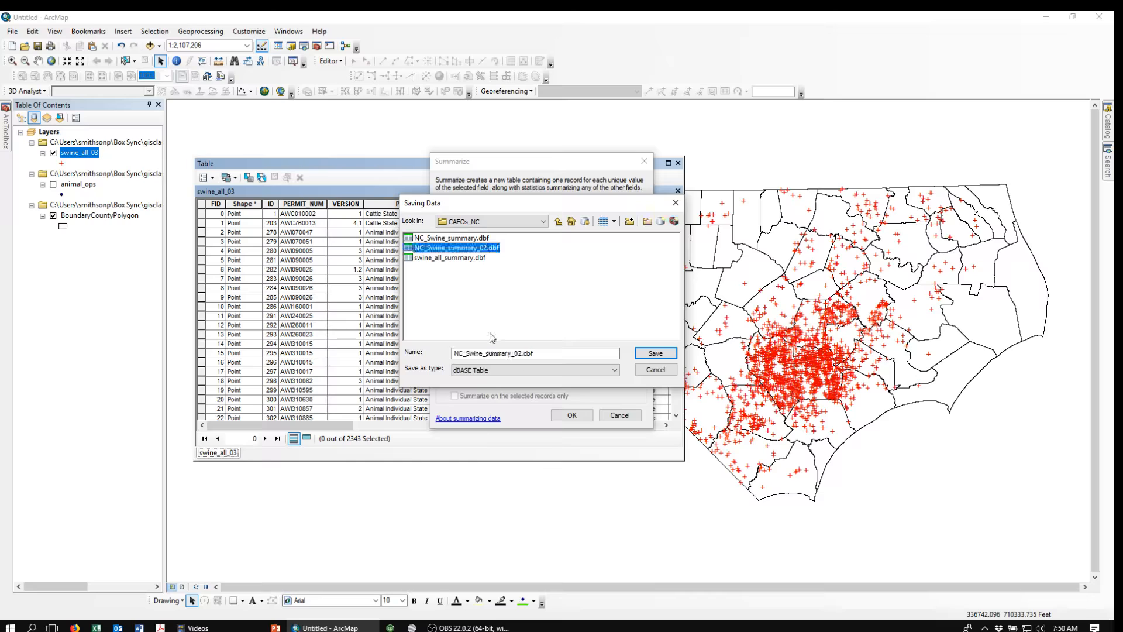
pyautogui.click(518, 353)
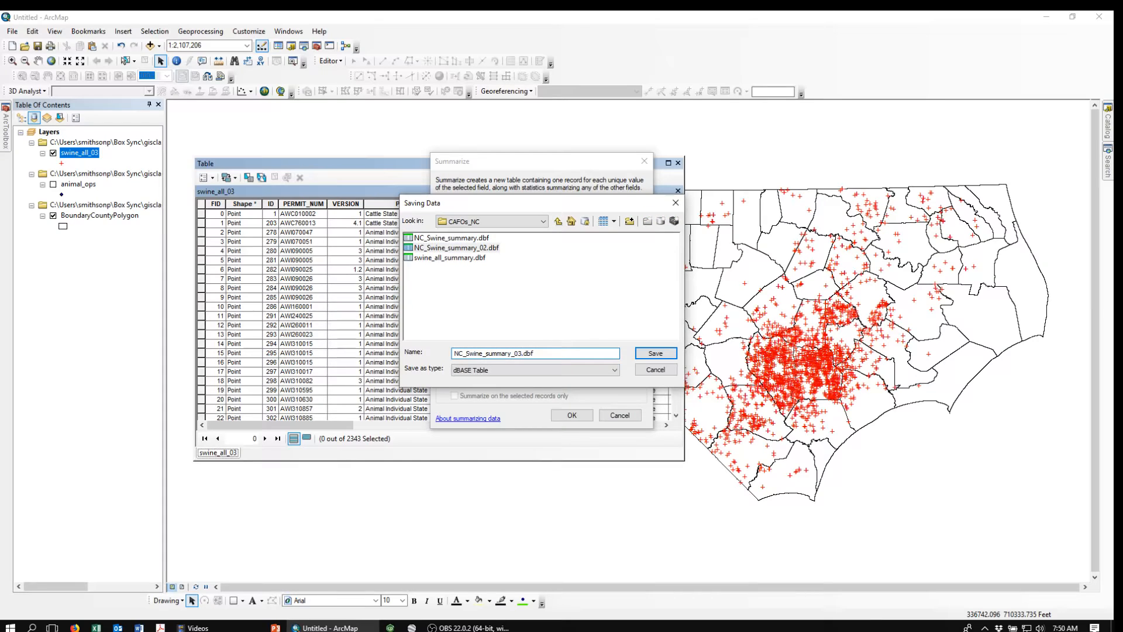
pyautogui.click(659, 355)
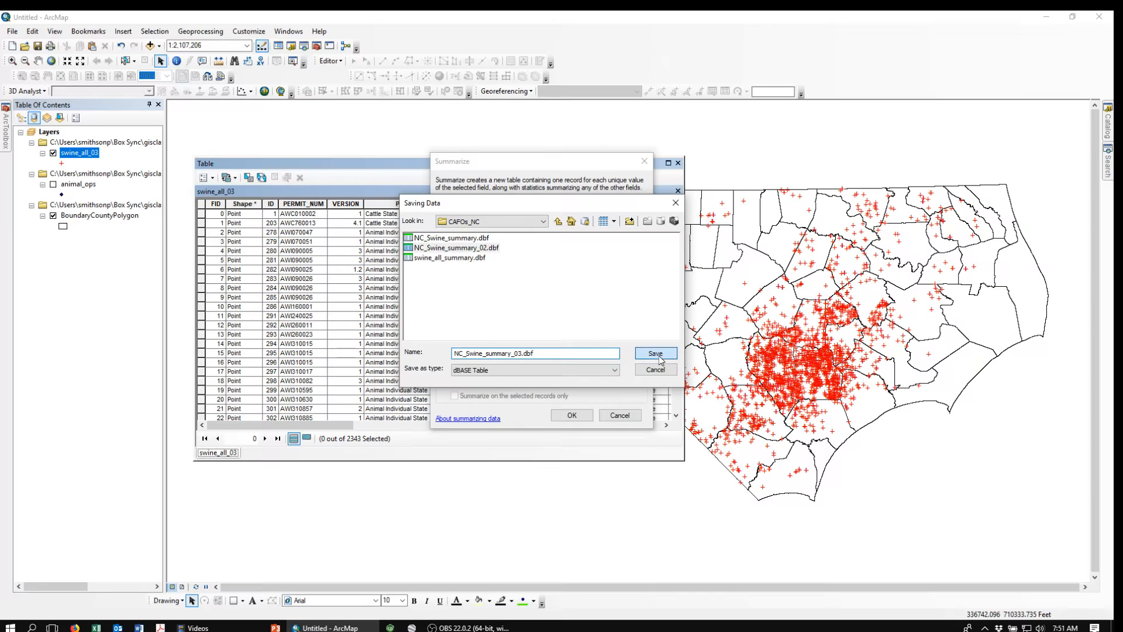
# Step: Run the summary, add the result table to the map, and close the swine_all_03 attribute table
pyautogui.click(572, 417)
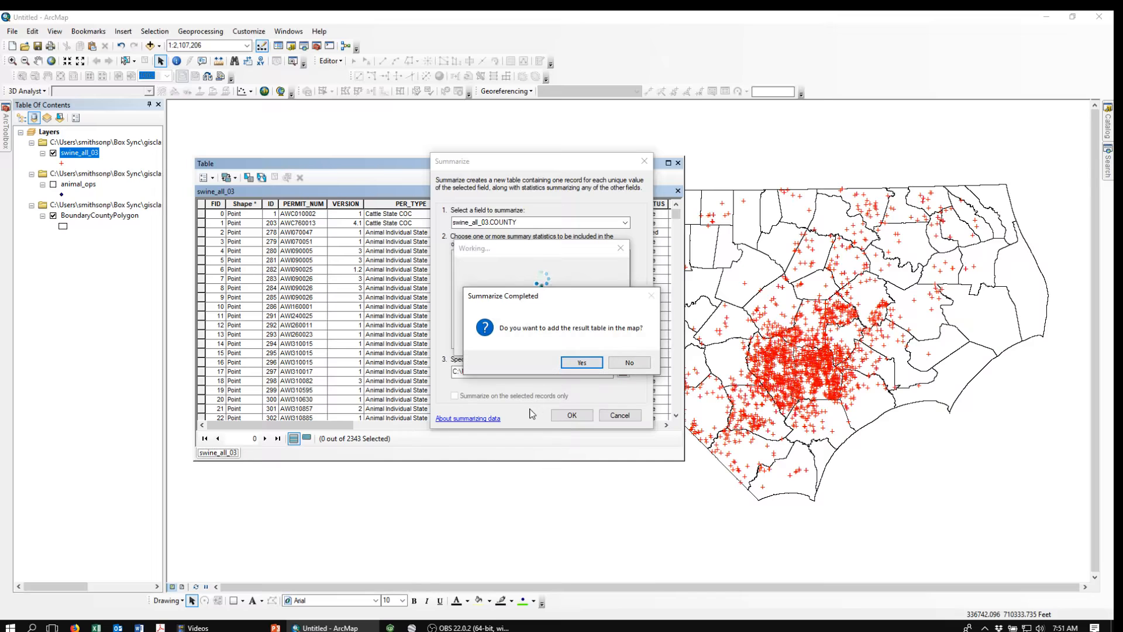
pyautogui.click(583, 363)
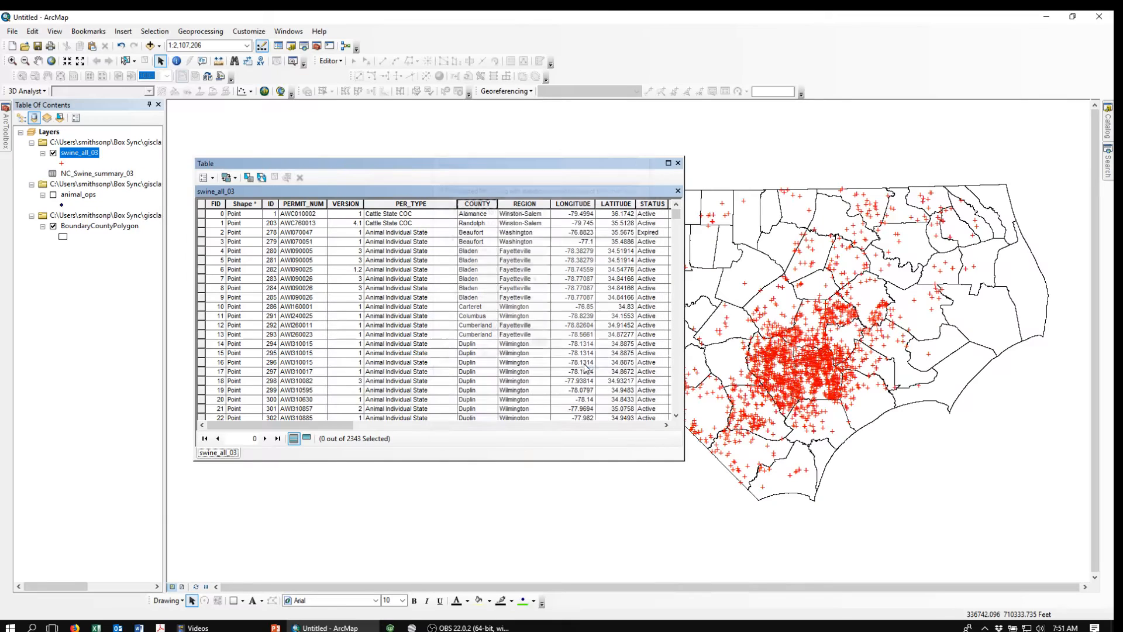
pyautogui.click(678, 163)
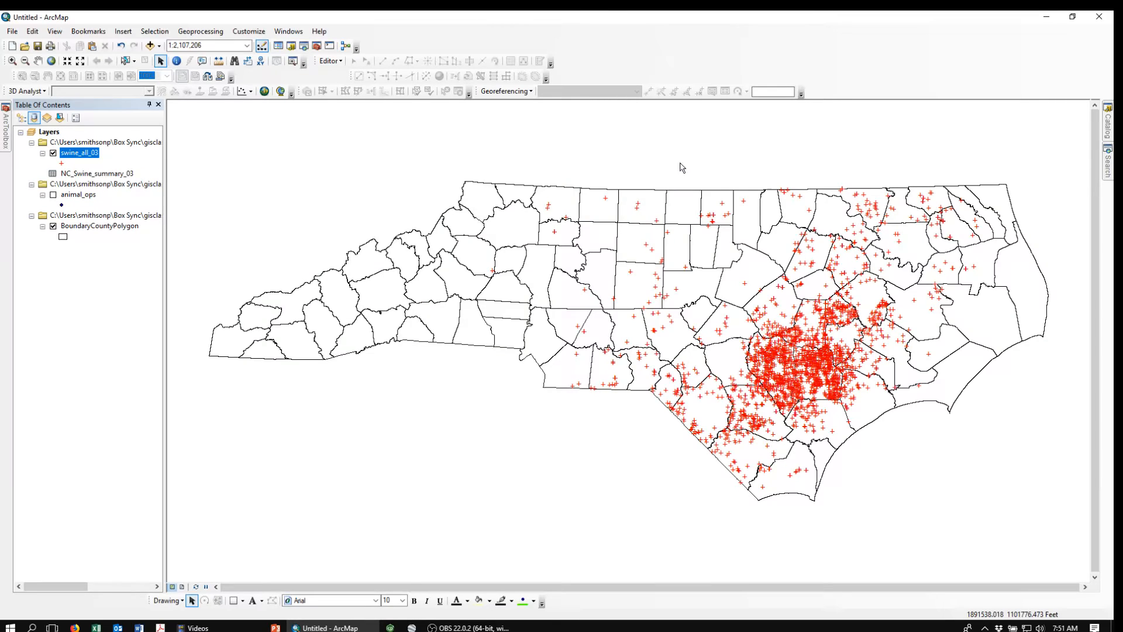
# Step: Open the NC_Swine_summary_03 table to review the per-county counts and sums, then close it
pyautogui.rightClick(70, 174)
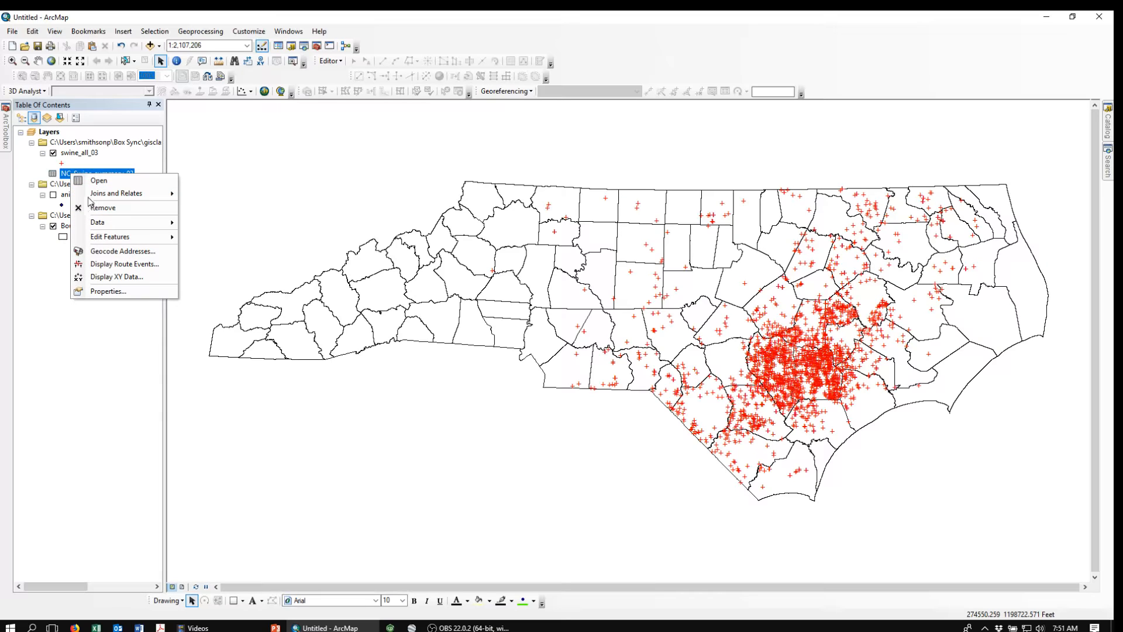
pyautogui.click(97, 181)
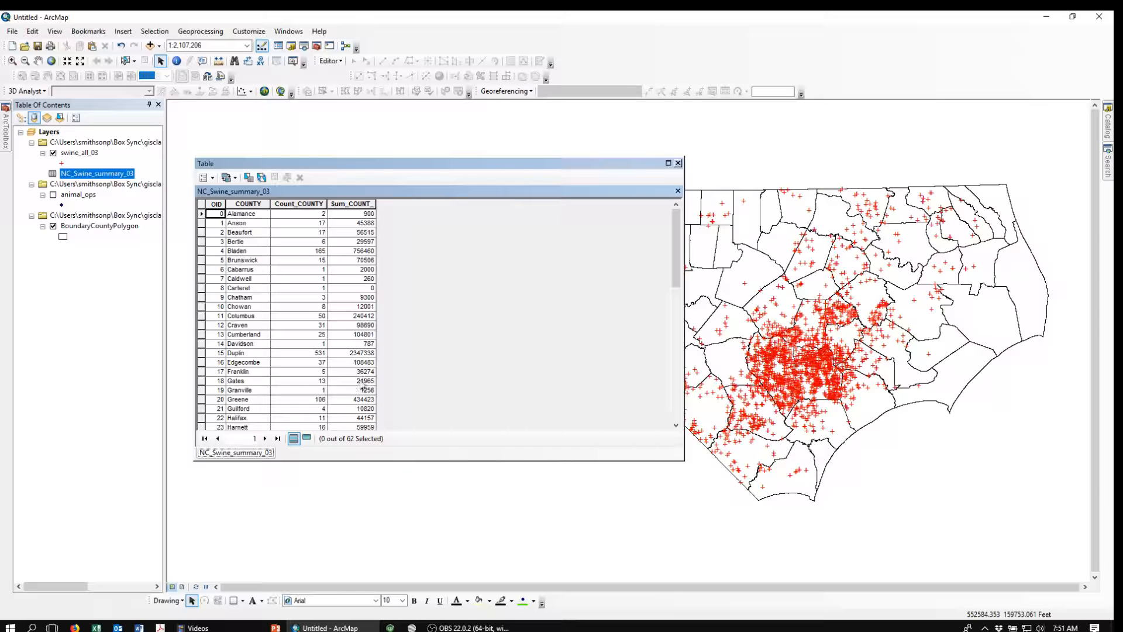
pyautogui.moveTo(516, 168); pyautogui.dragTo(537, 145)
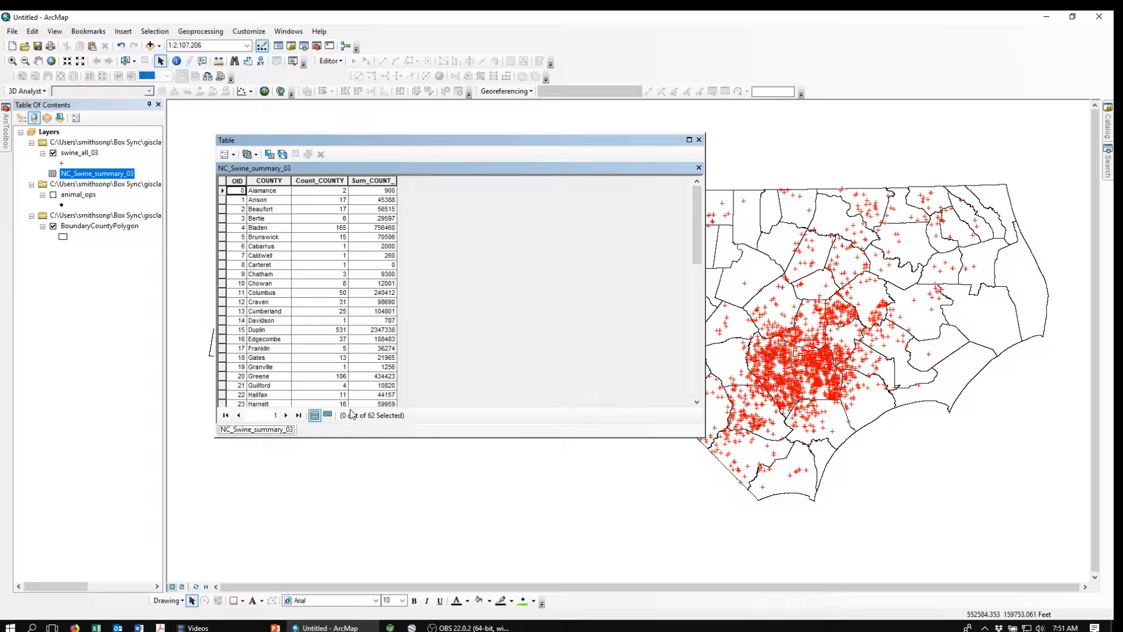
pyautogui.moveTo(546, 140); pyautogui.dragTo(587, 133)
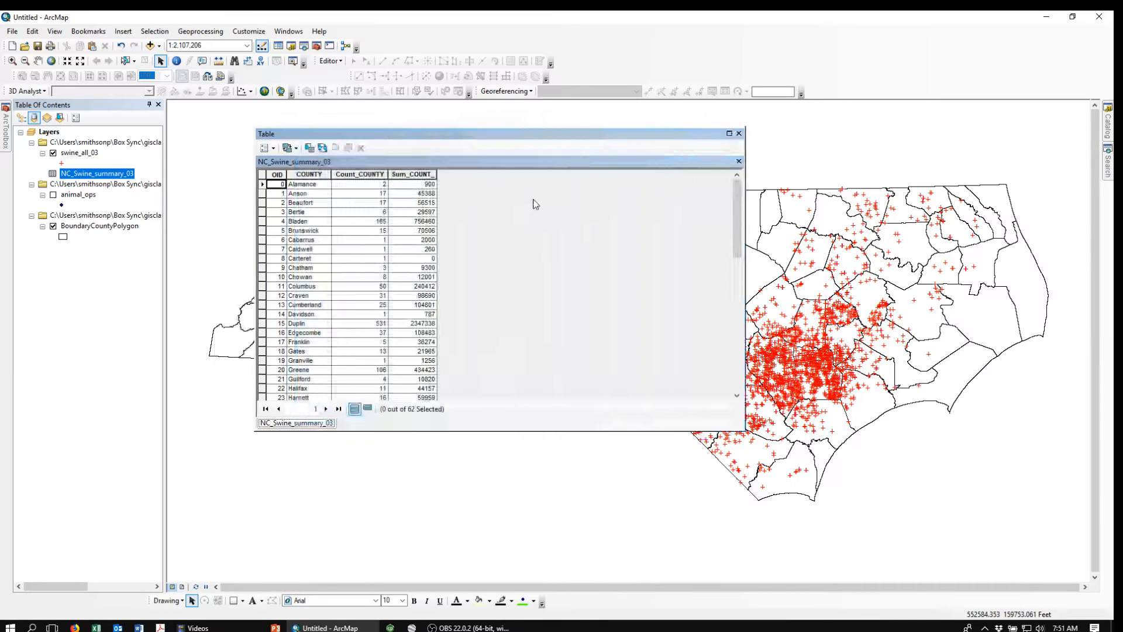
pyautogui.click(739, 134)
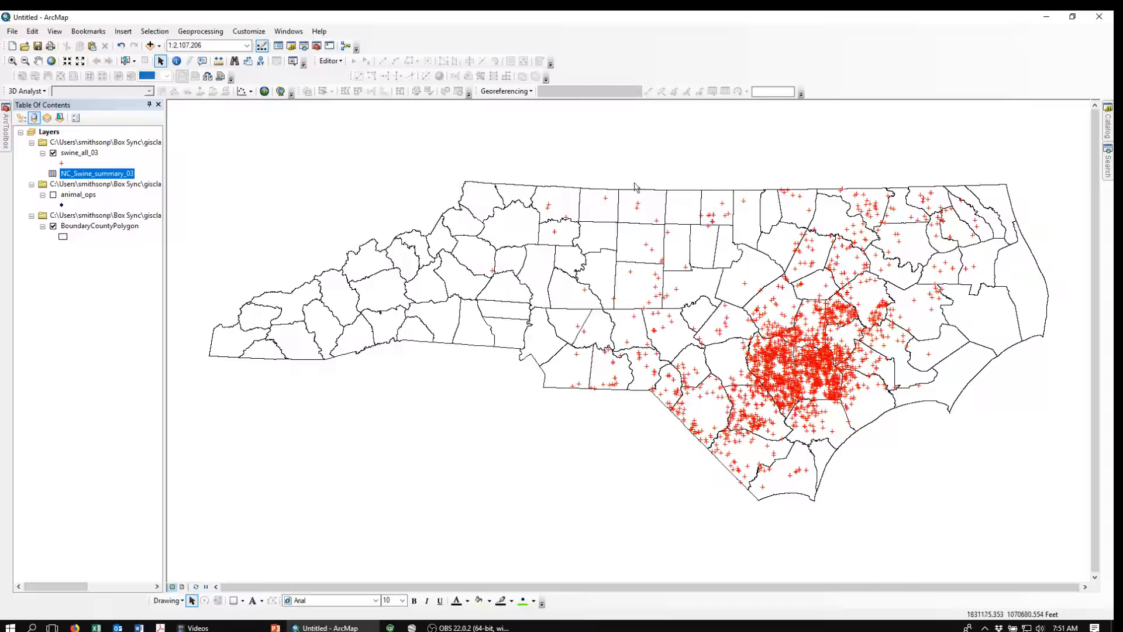
# Step: Join the NC_Swine_summary_03 table to BoundaryCountyPolygon, matching the CountyName field to the COUNTY field
pyautogui.rightClick(76, 229)
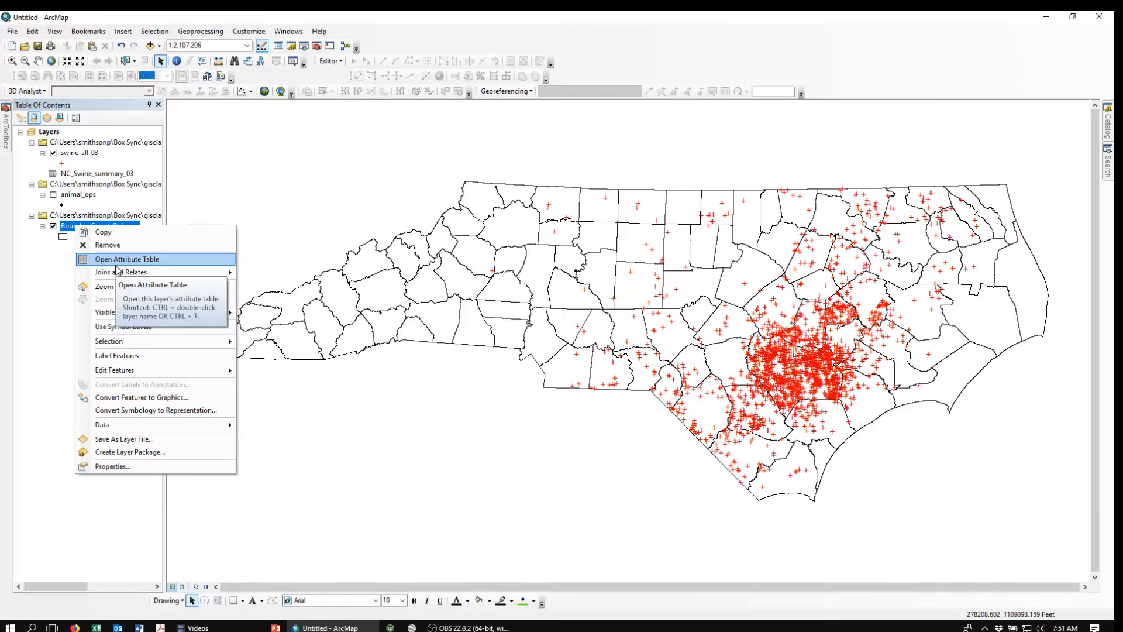
pyautogui.moveTo(120, 272)
pyautogui.click(271, 276)
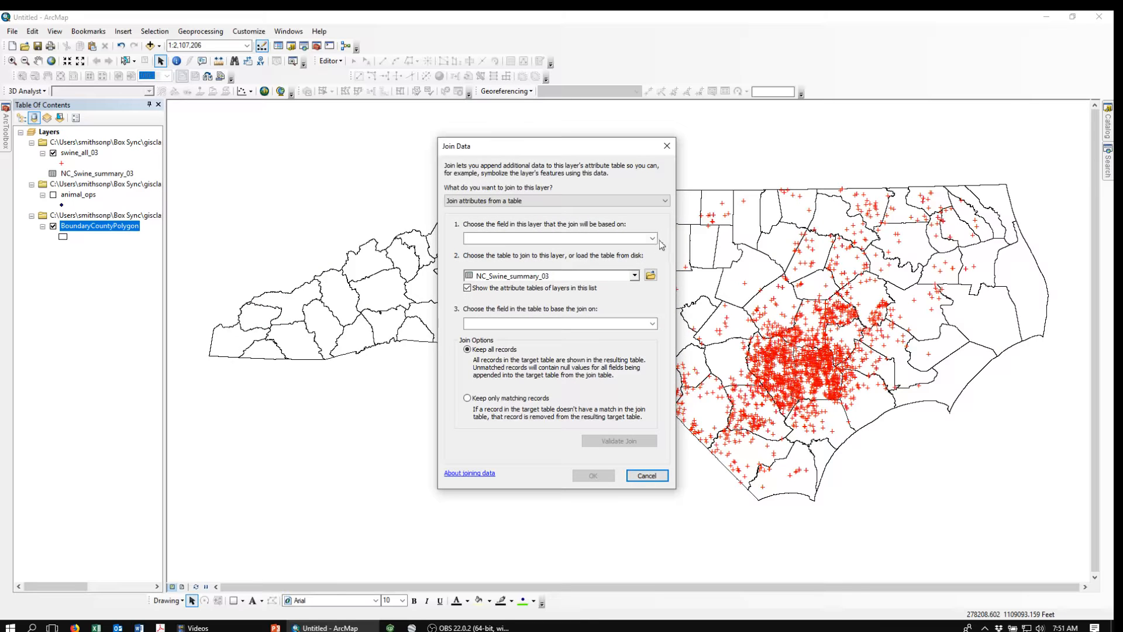
pyautogui.click(652, 238)
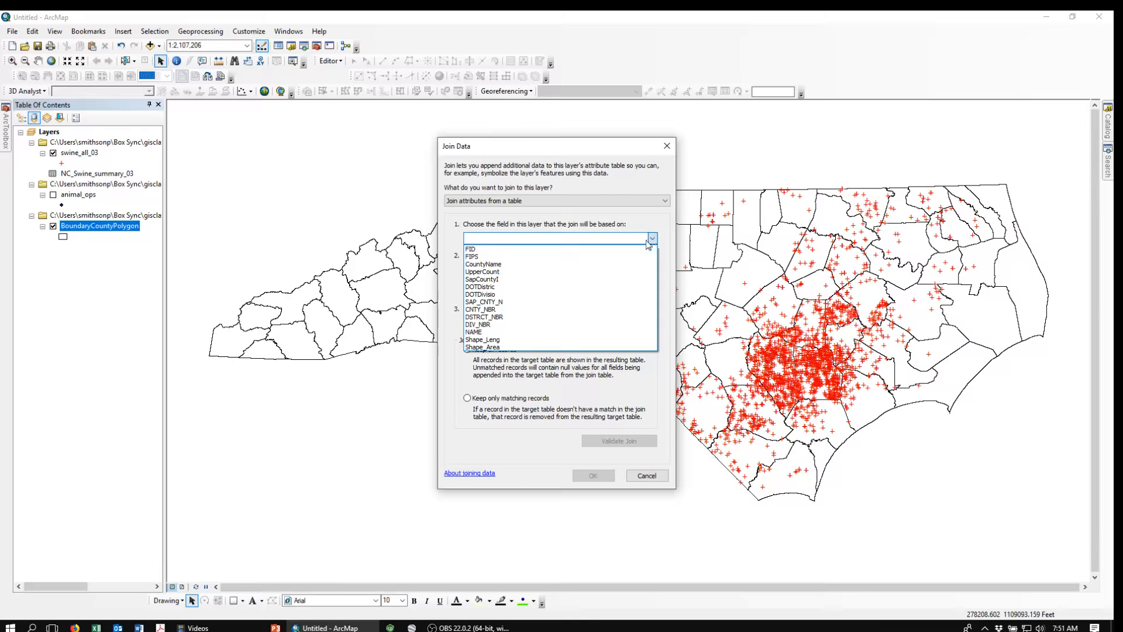
pyautogui.click(499, 264)
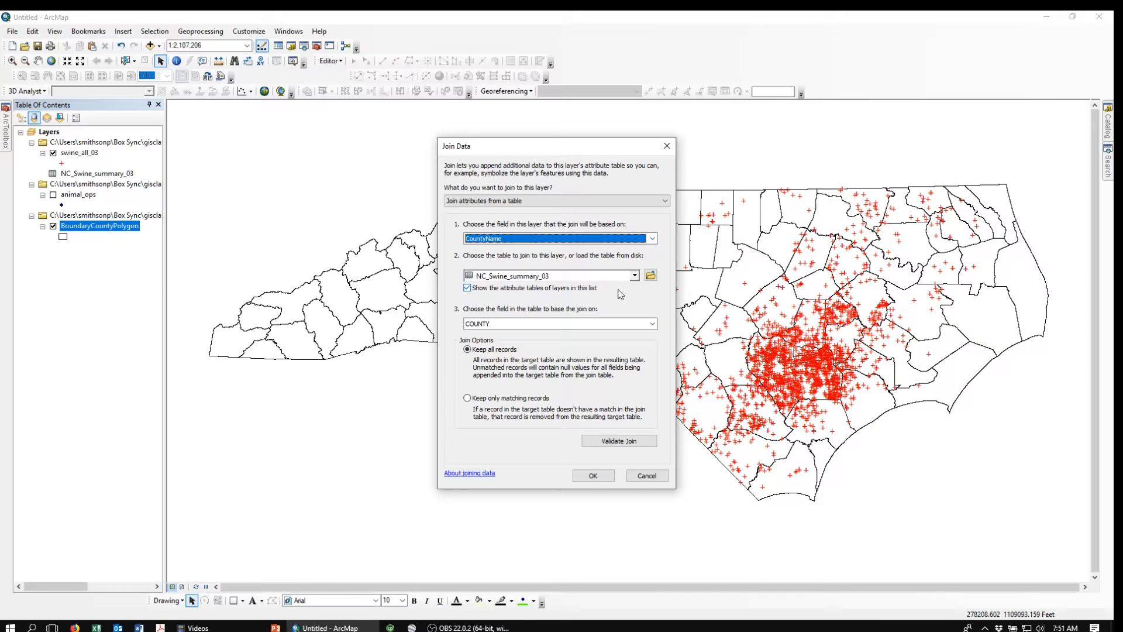
pyautogui.click(594, 477)
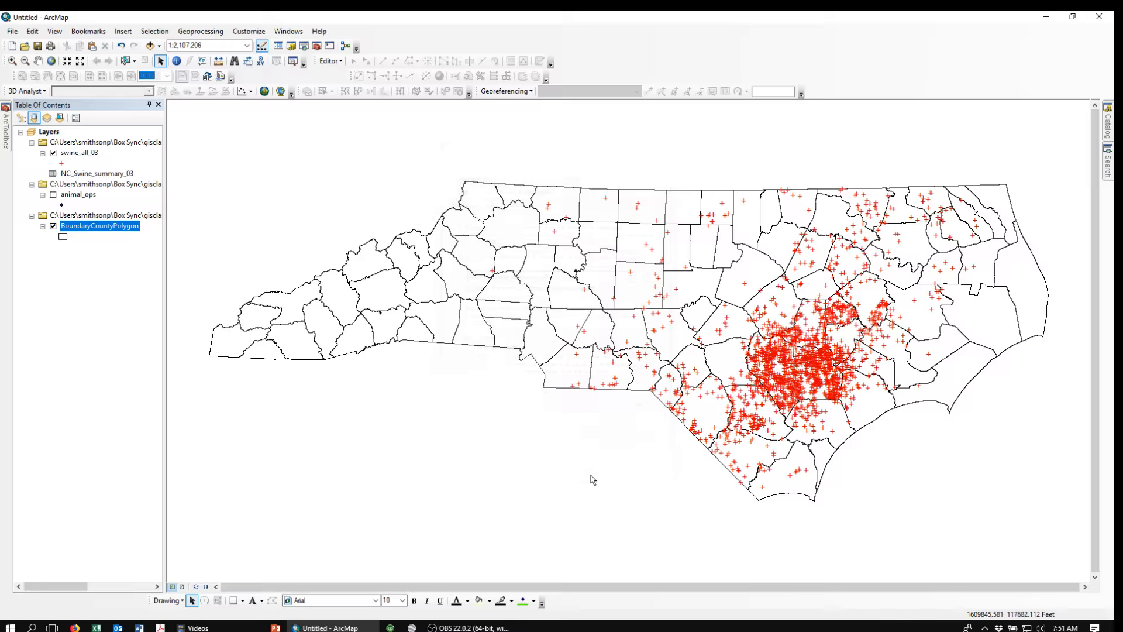
# Step: Open the BoundaryCountyPolygon attribute table to check the joined count and sum fields, then close it
pyautogui.rightClick(98, 231)
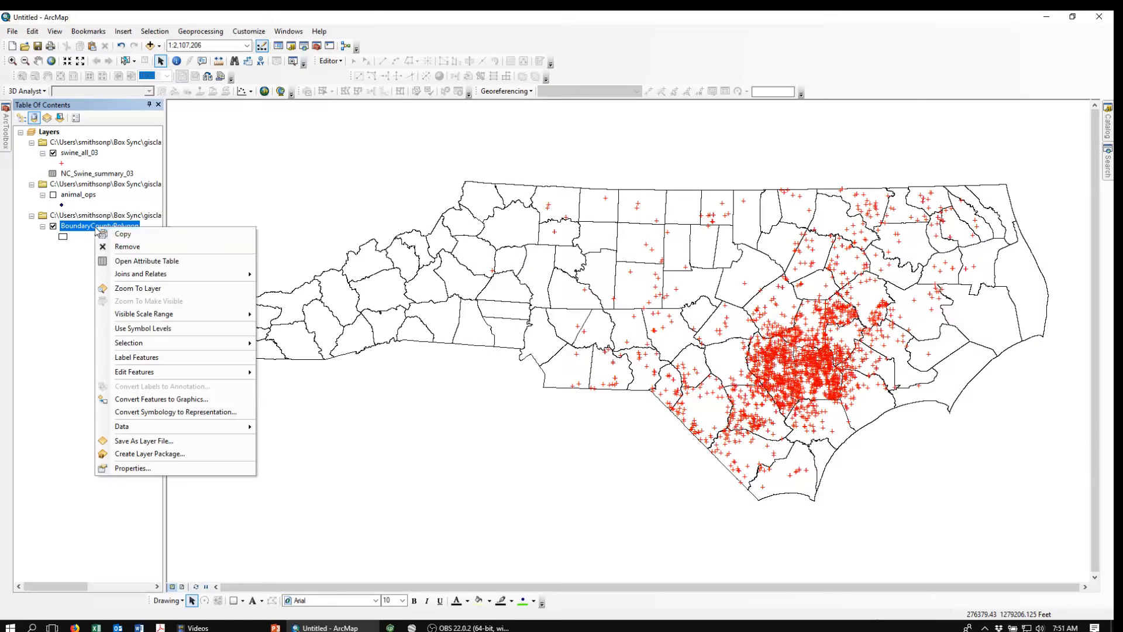
pyautogui.click(116, 262)
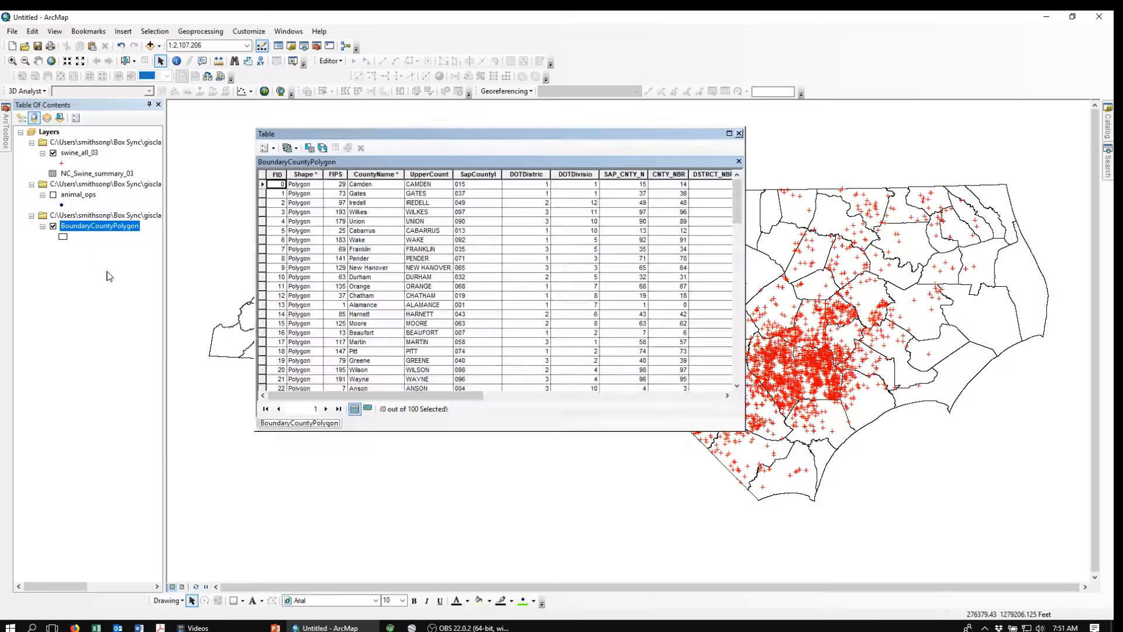
pyautogui.moveTo(391, 396); pyautogui.dragTo(682, 420)
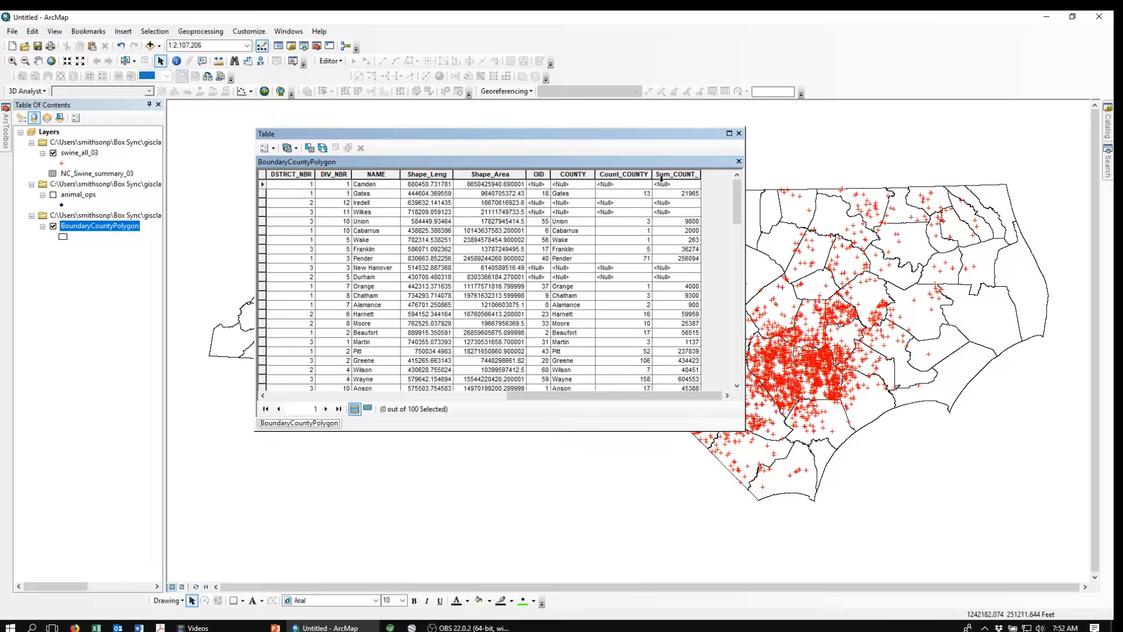
pyautogui.click(739, 134)
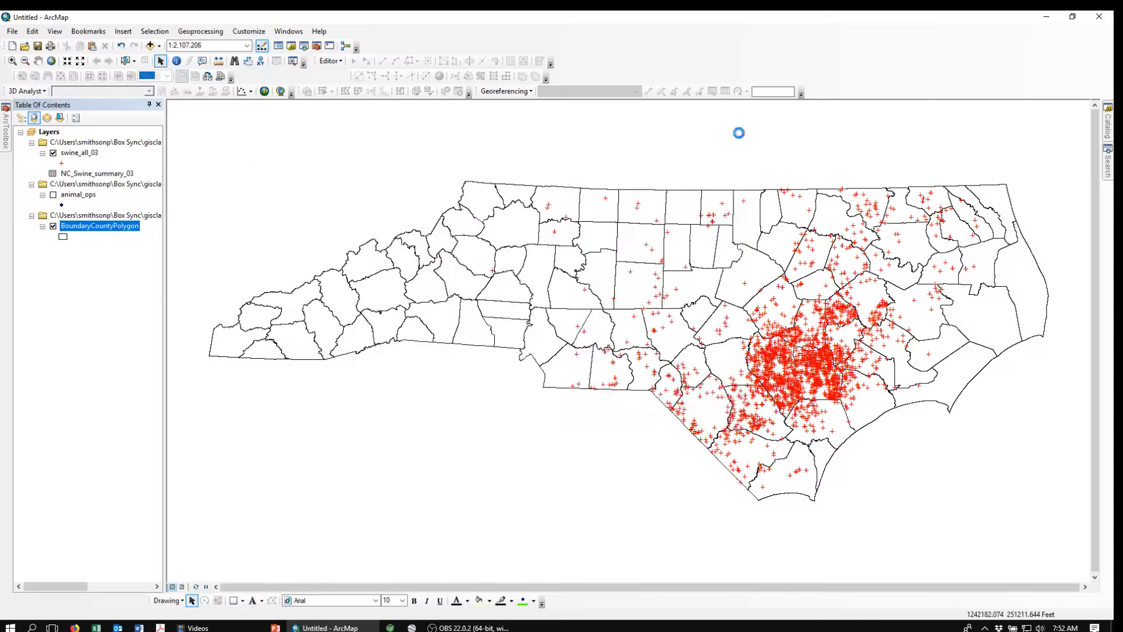
# Step: Export the joined county layer as shapefile Swine_all_by_County_06.shp in CAFOs_NC and add it to the map
pyautogui.rightClick(78, 230)
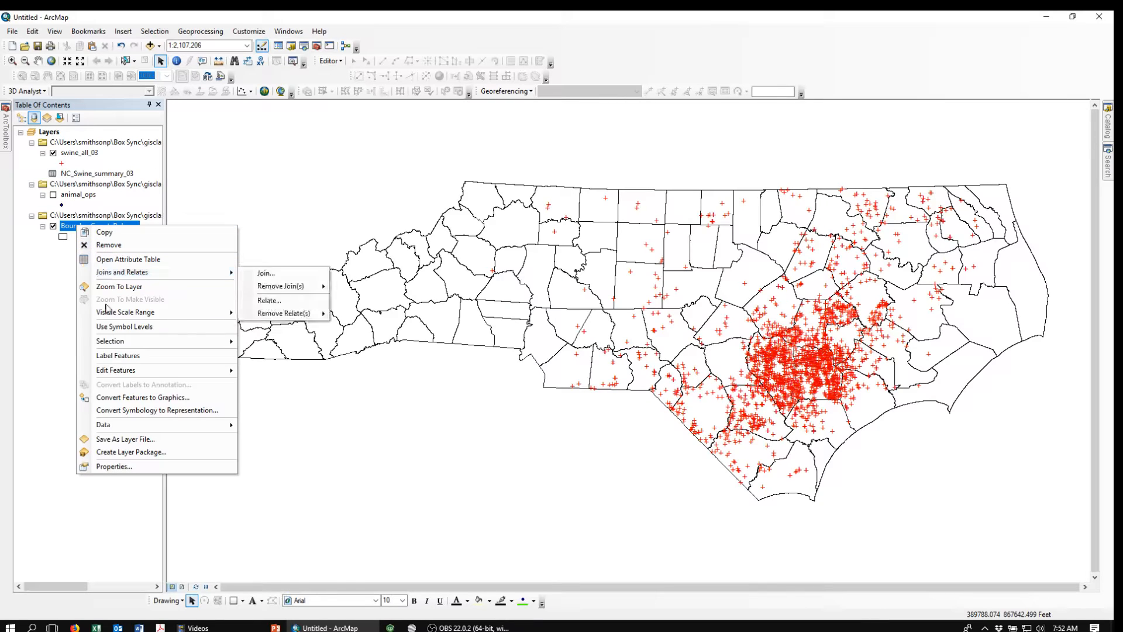
pyautogui.moveTo(122, 427)
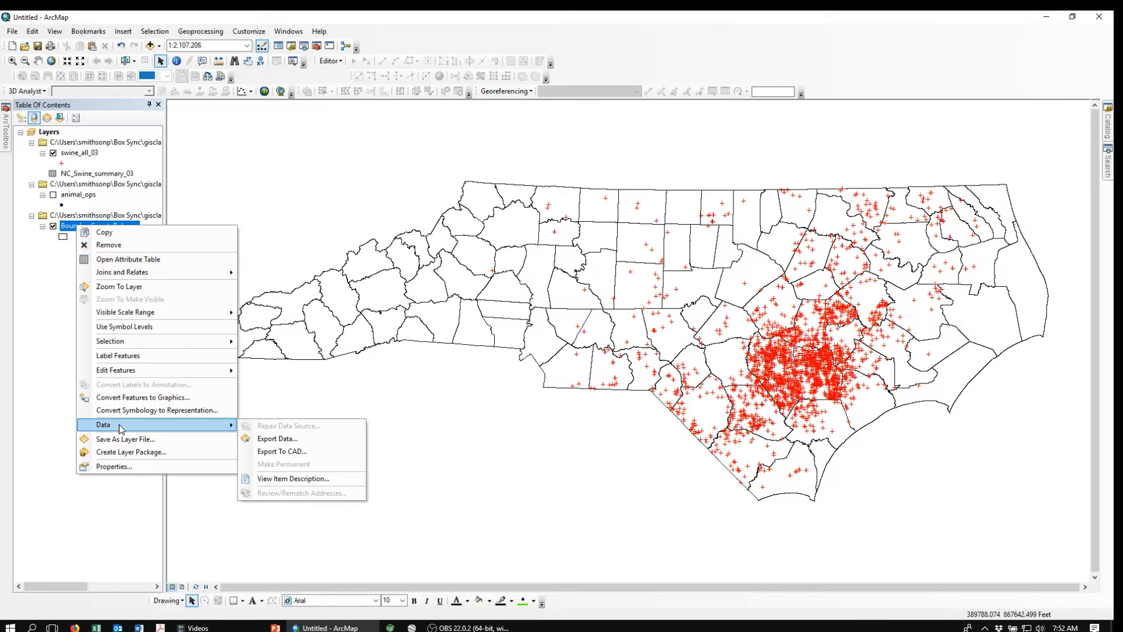
pyautogui.click(278, 439)
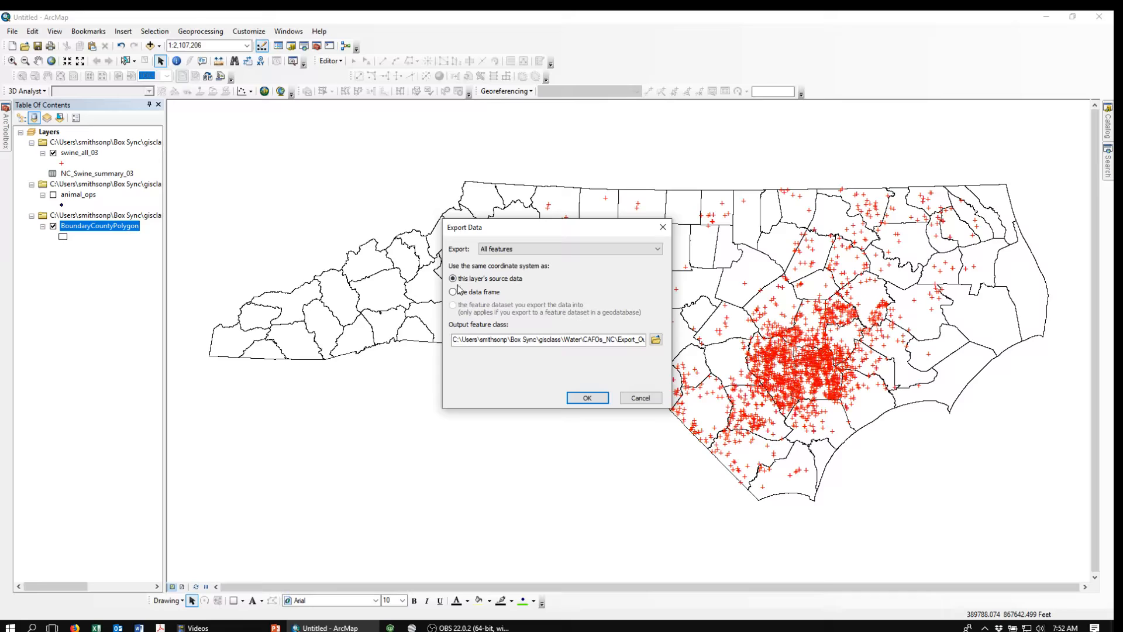
pyautogui.click(656, 340)
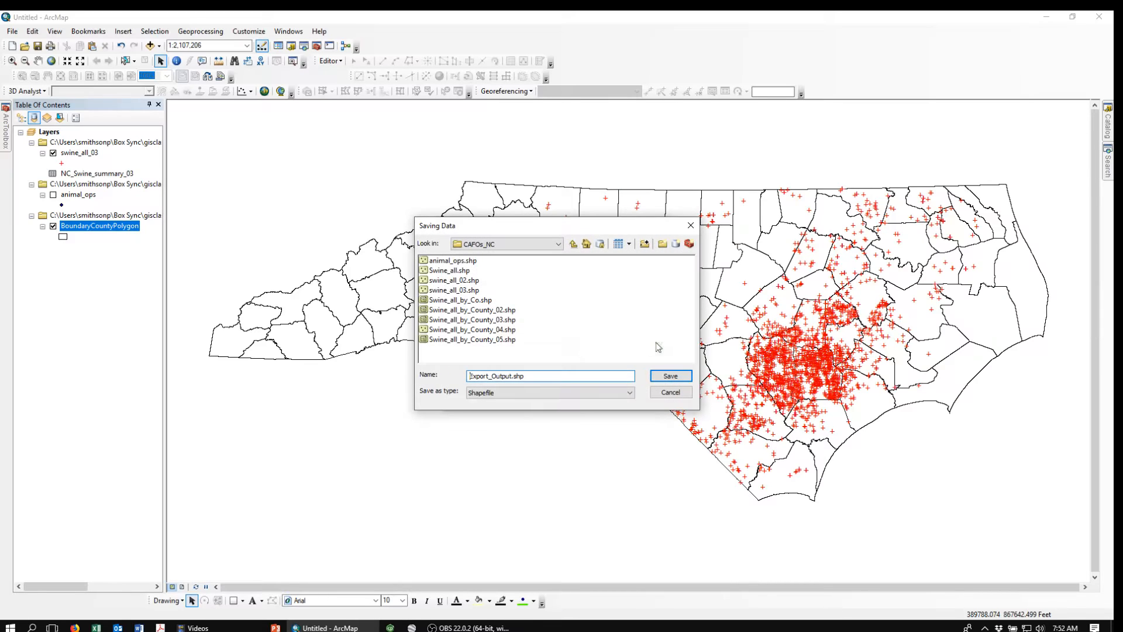
pyautogui.click(472, 343)
pyautogui.click(538, 376)
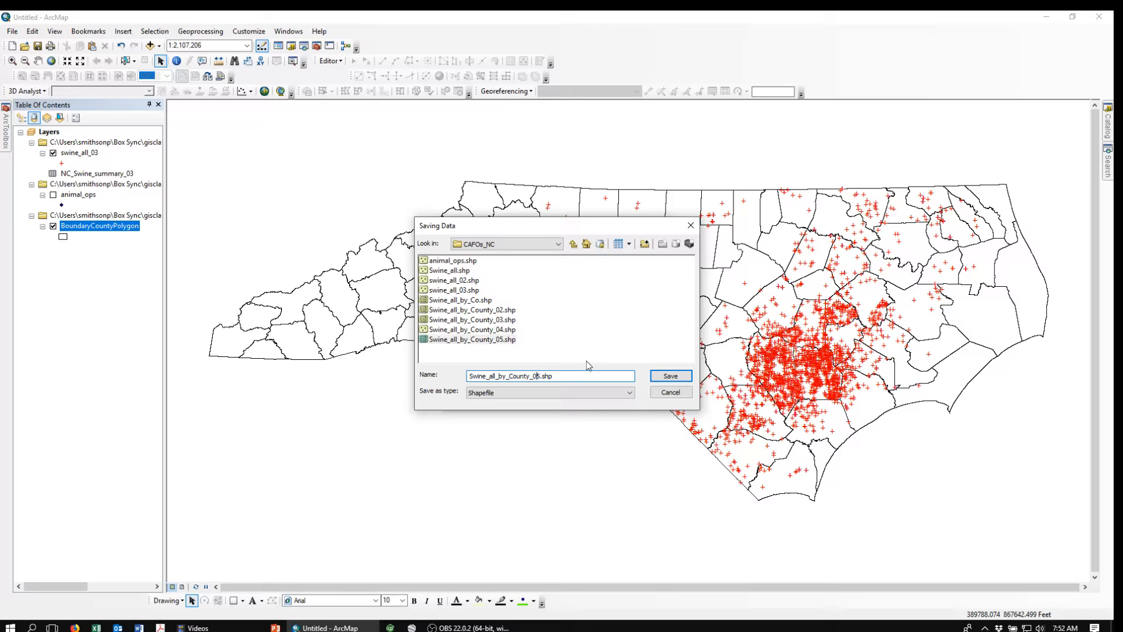
pyautogui.write('6')
pyautogui.click(661, 378)
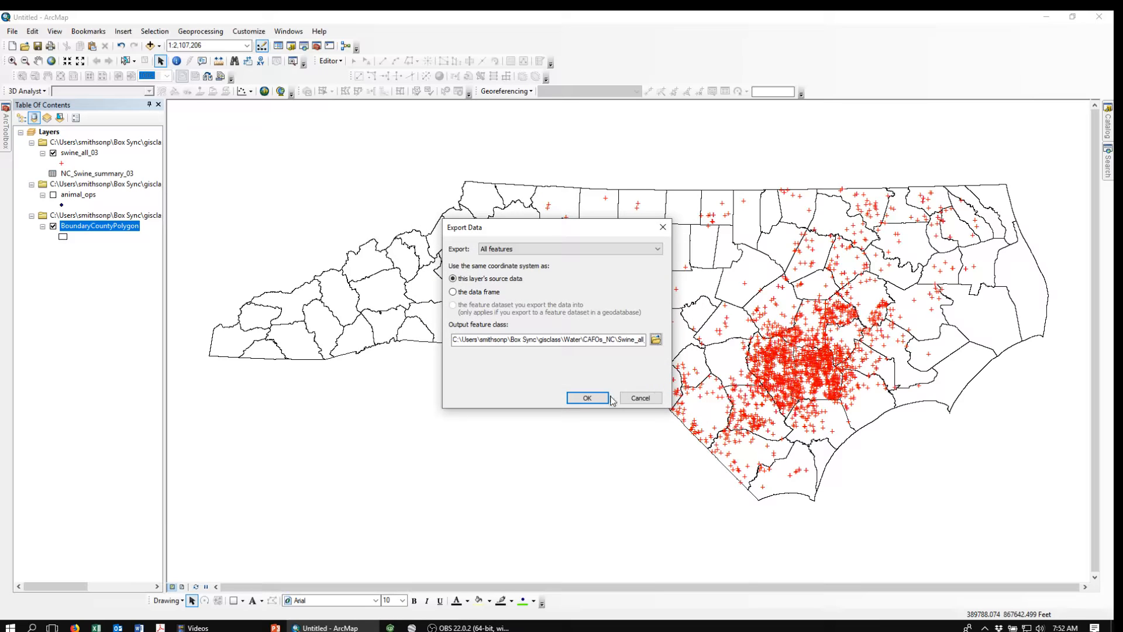
pyautogui.click(591, 398)
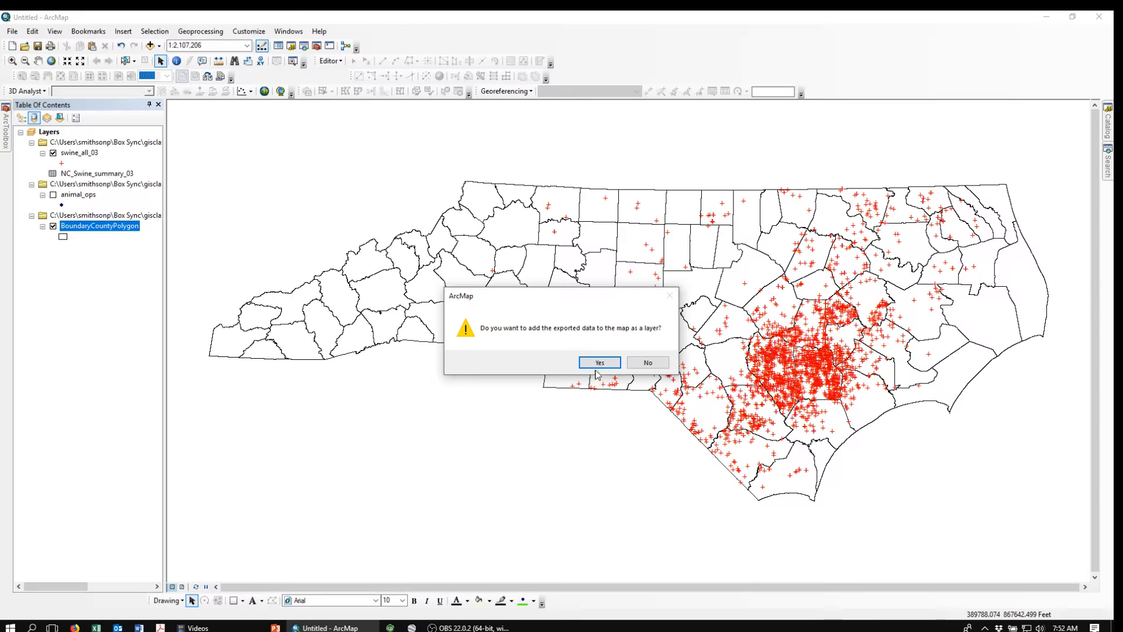
pyautogui.click(600, 362)
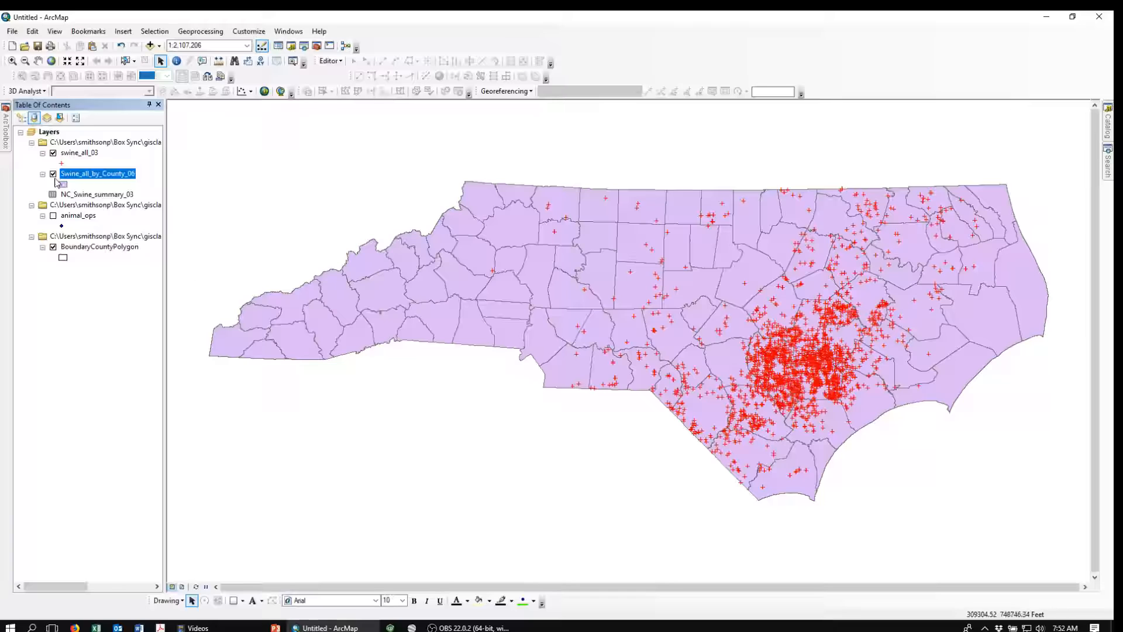
# Step: Hide the BoundaryCountyPolygon and swine_all_03 layers and change the fill symbol of Swine_all_by_County_06
pyautogui.click(52, 247)
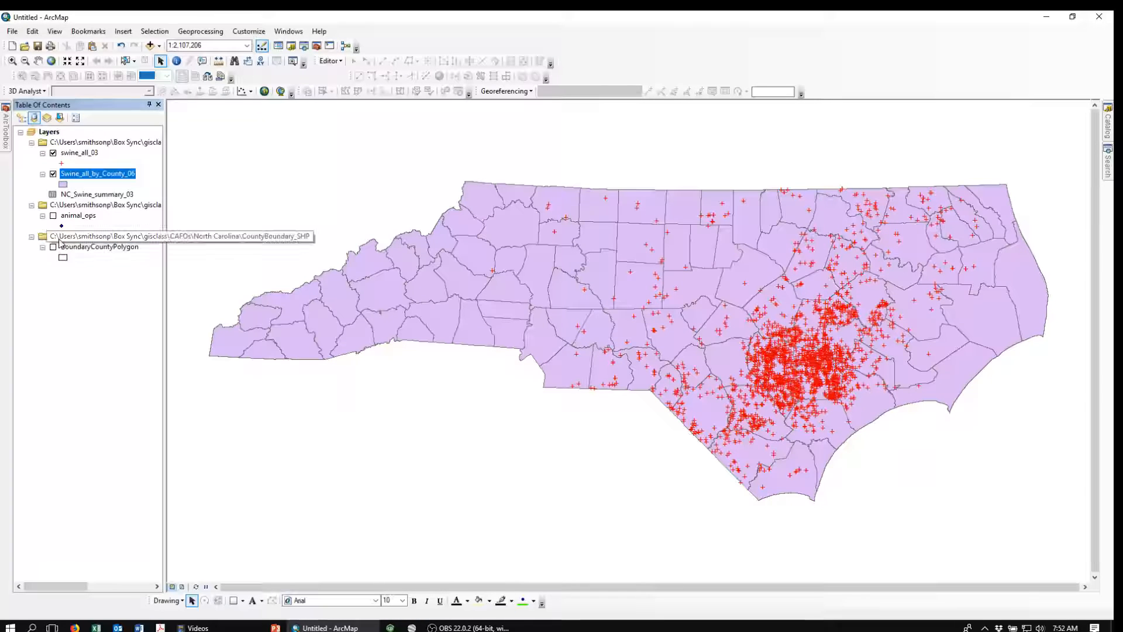
pyautogui.click(54, 153)
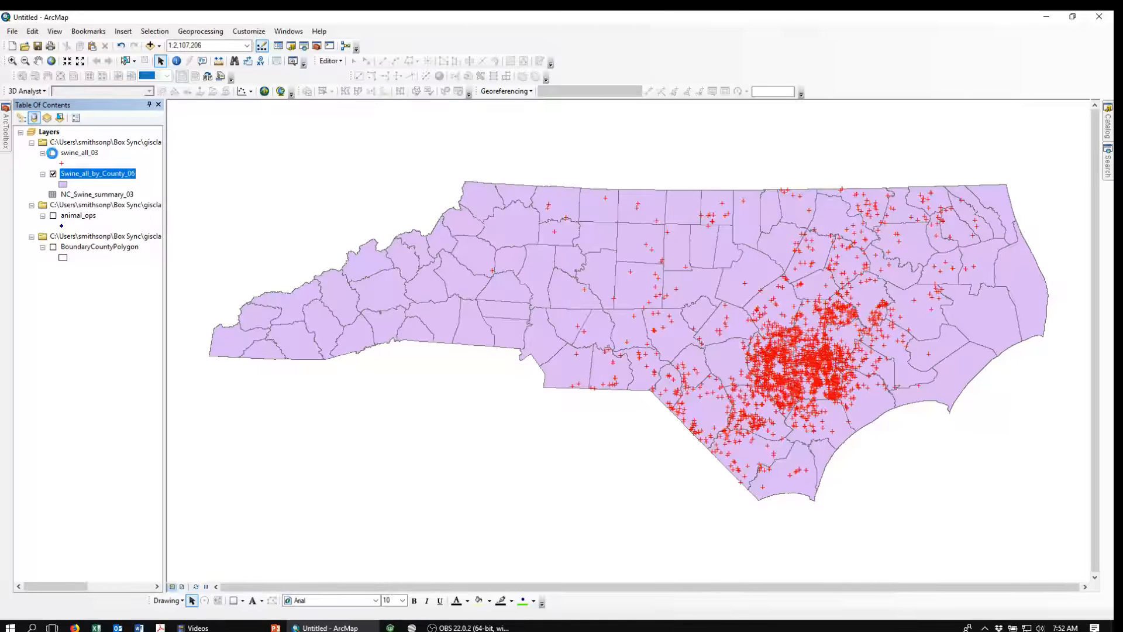
pyautogui.click(64, 185)
pyautogui.doubleClick(81, 218)
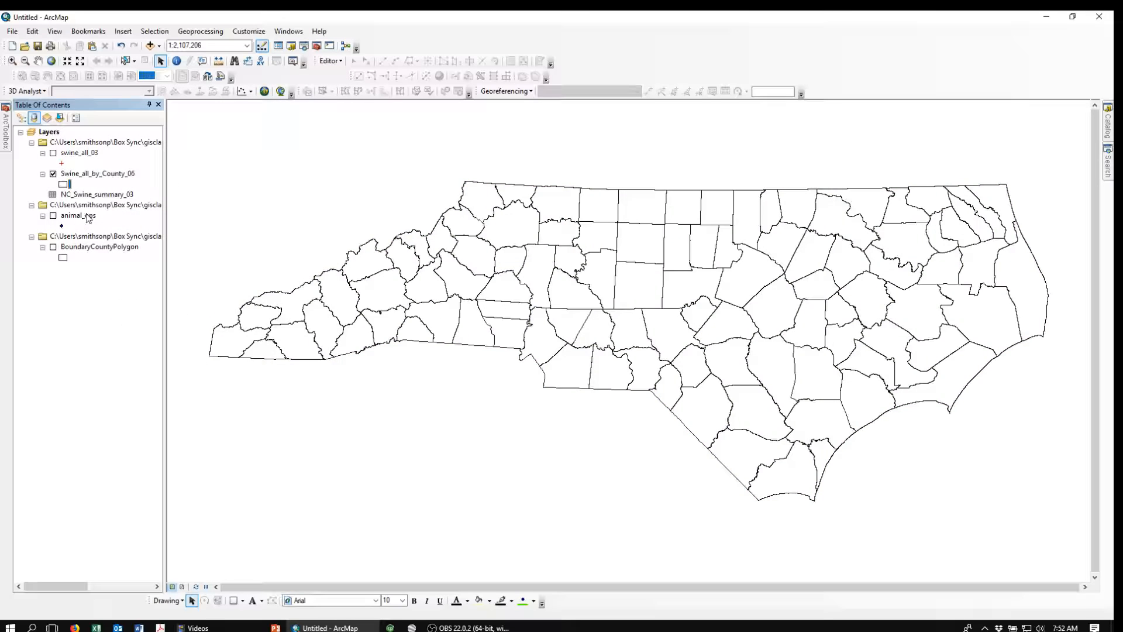
# Step: Symbolize Swine_all_by_County_06 with graduated colors based on the Cnt_COUNTY field
pyautogui.click(75, 173)
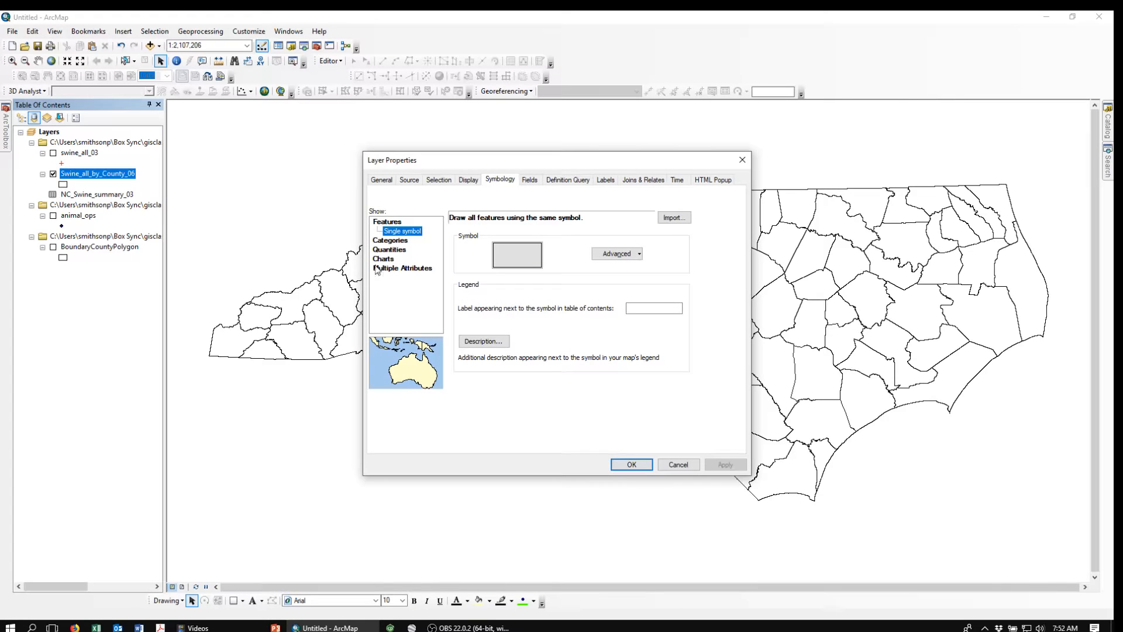
pyautogui.click(493, 182)
pyautogui.click(390, 249)
pyautogui.click(575, 241)
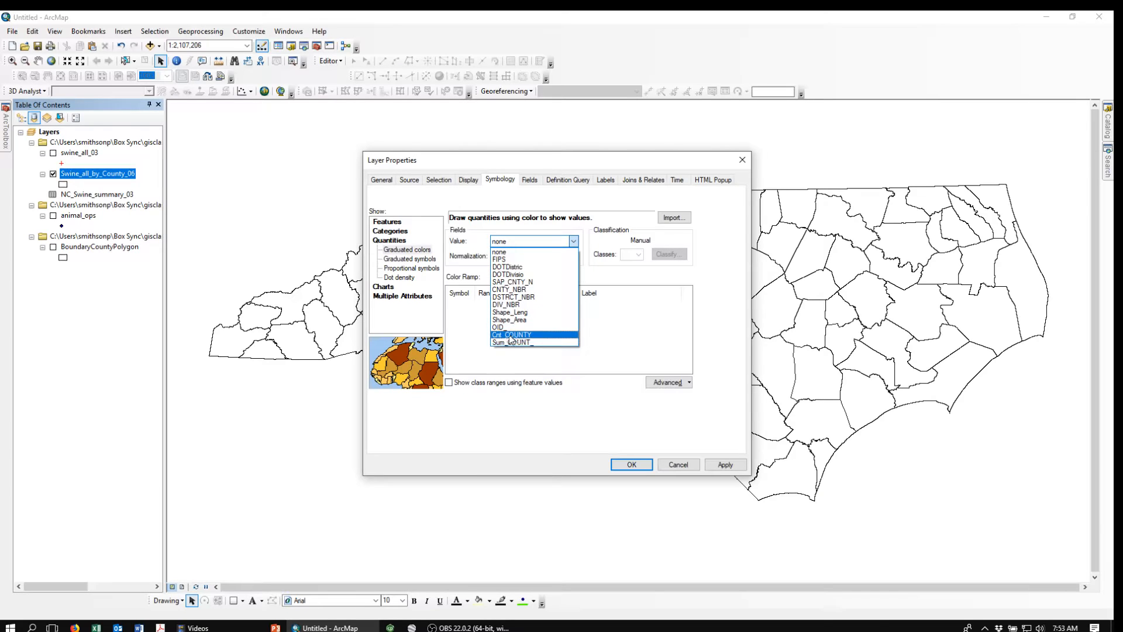
pyautogui.click(510, 335)
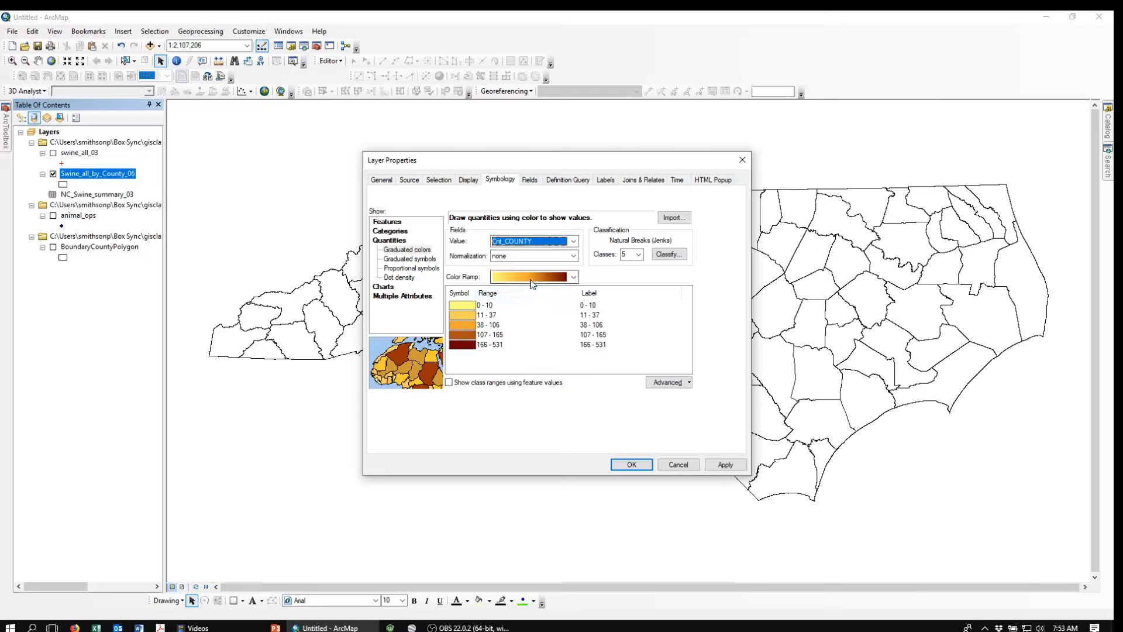
pyautogui.click(631, 465)
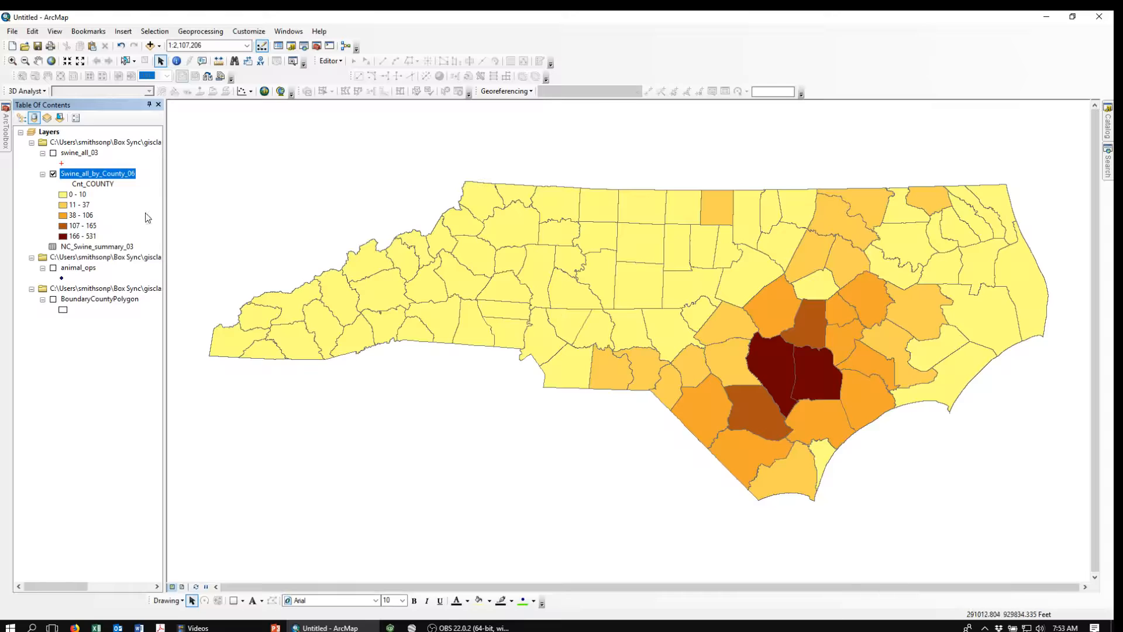
pyautogui.click(53, 154)
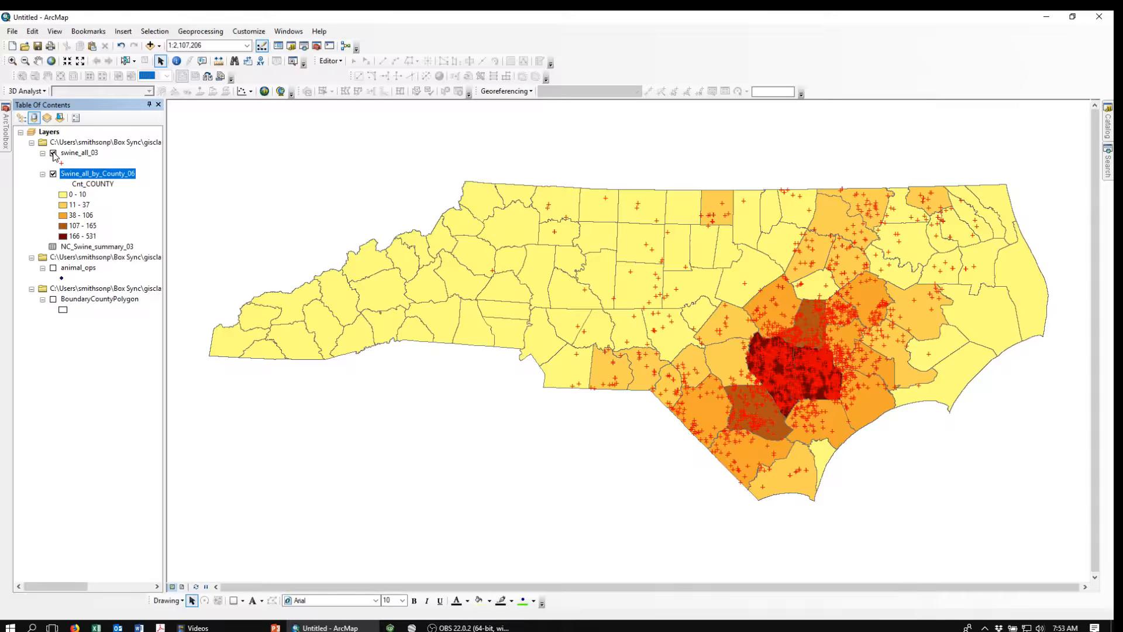
pyautogui.click(54, 154)
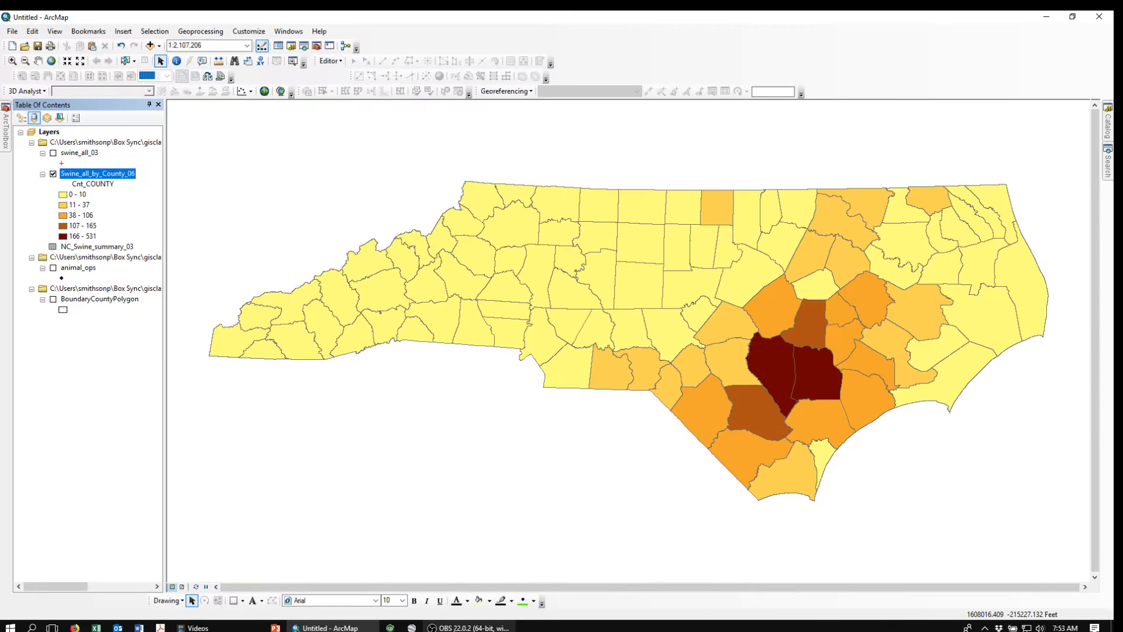
pyautogui.click(454, 629)
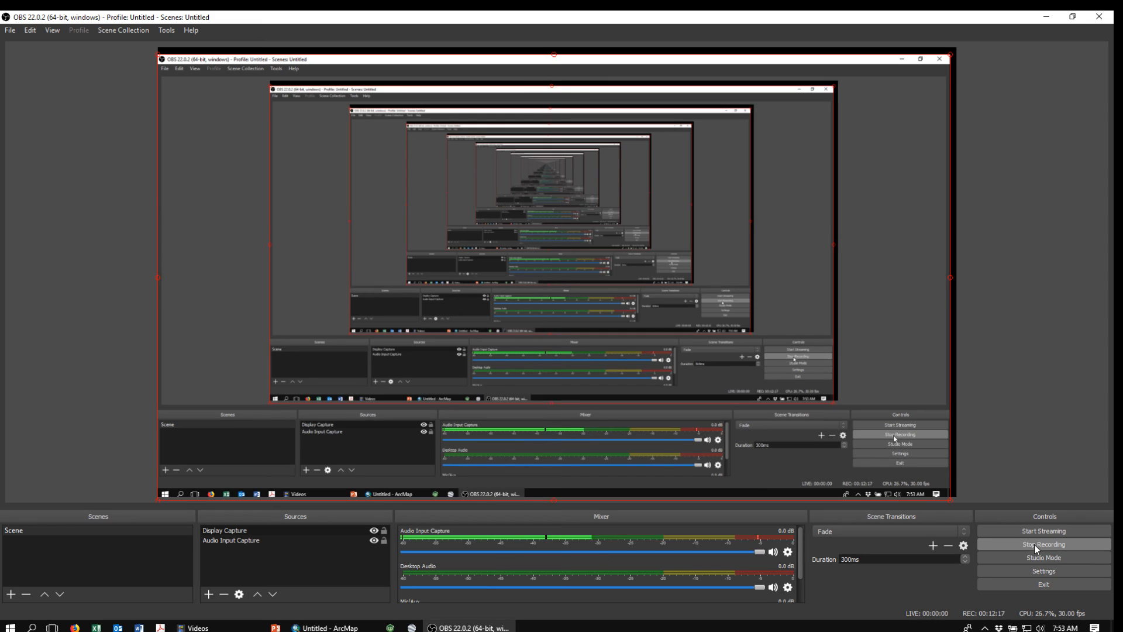